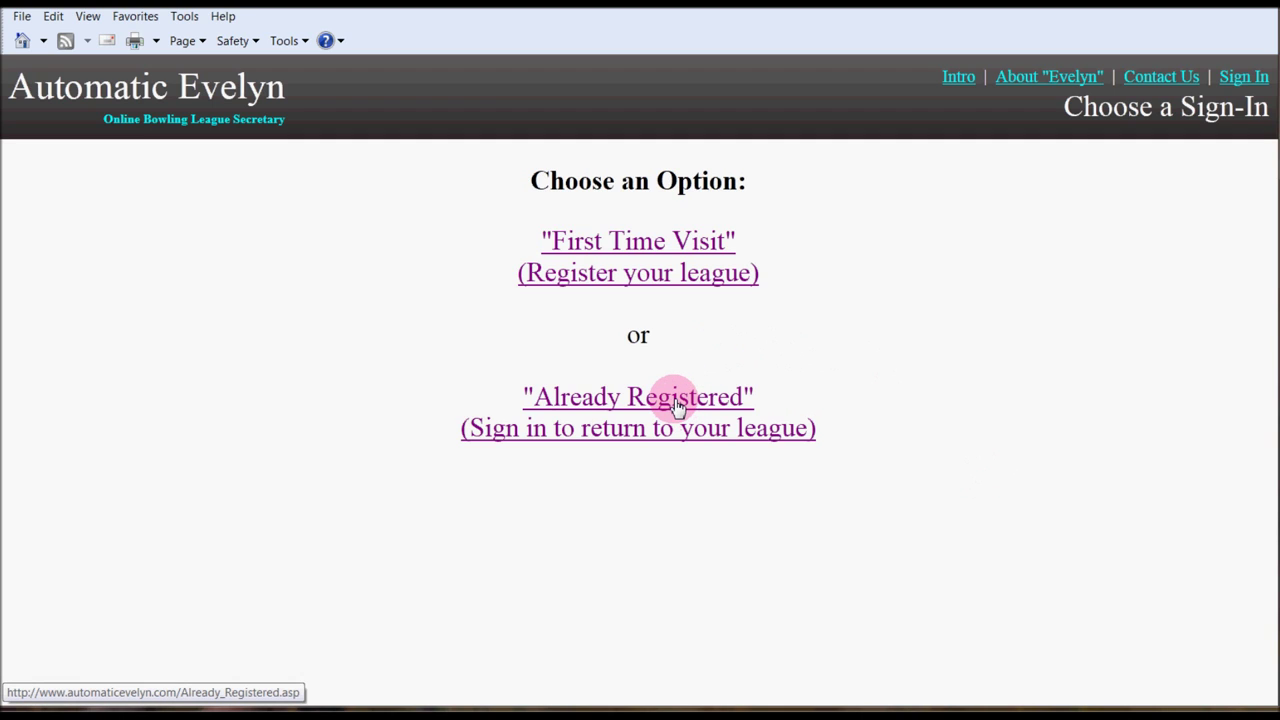
Step: Sign in to the already registered league with its username and account password, and continue to the main menu
{"action": "left_click", "coordinate": [677, 404]}
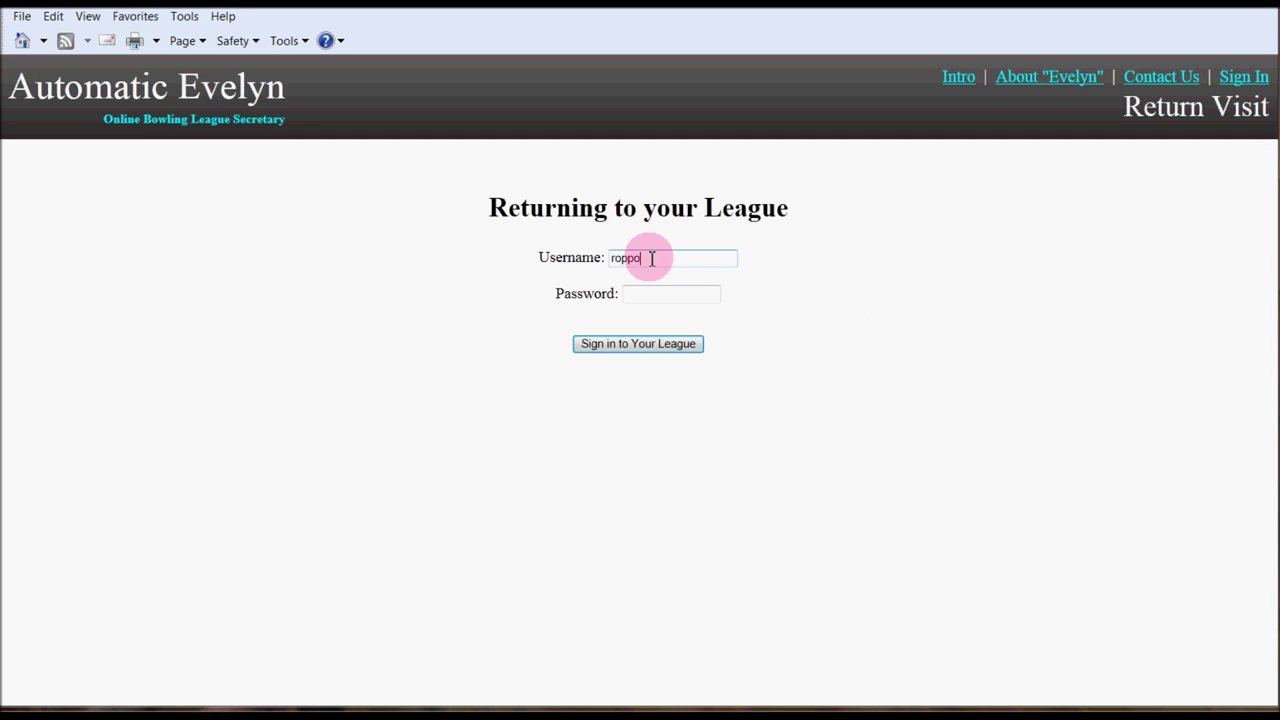
{"action": "left_click", "coordinate": [655, 293]}
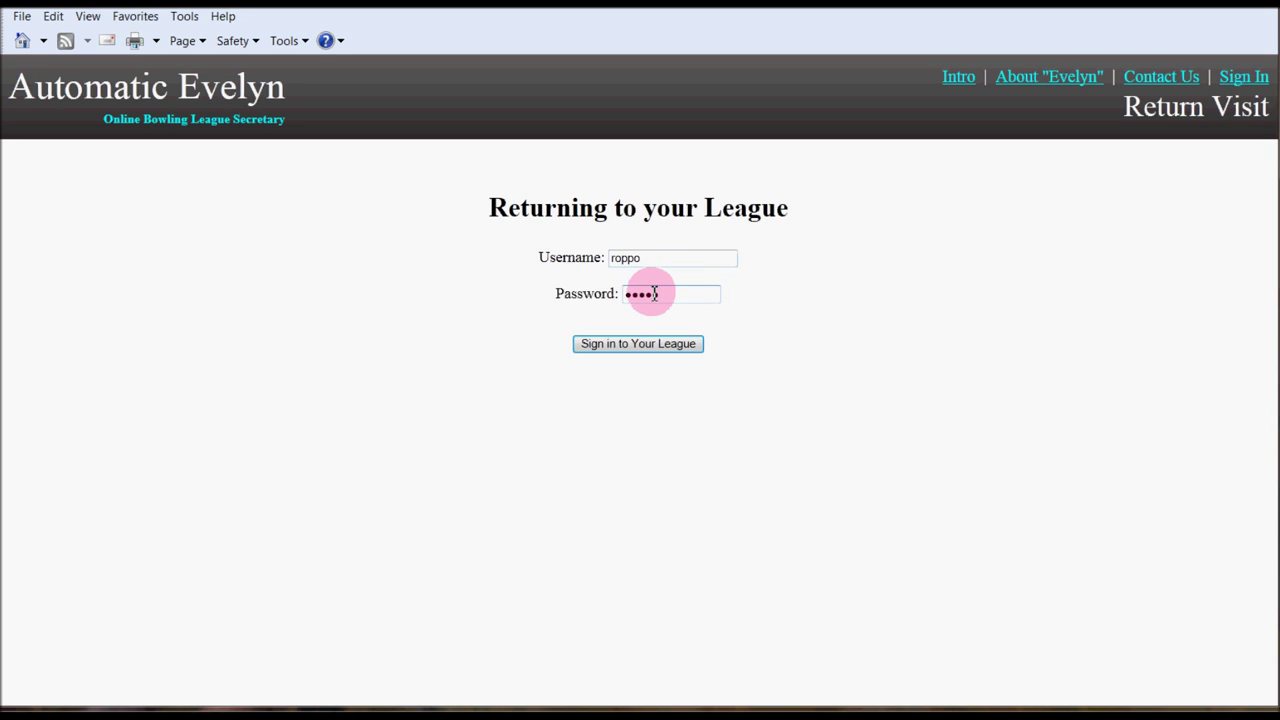
{"action": "left_click", "coordinate": [669, 348]}
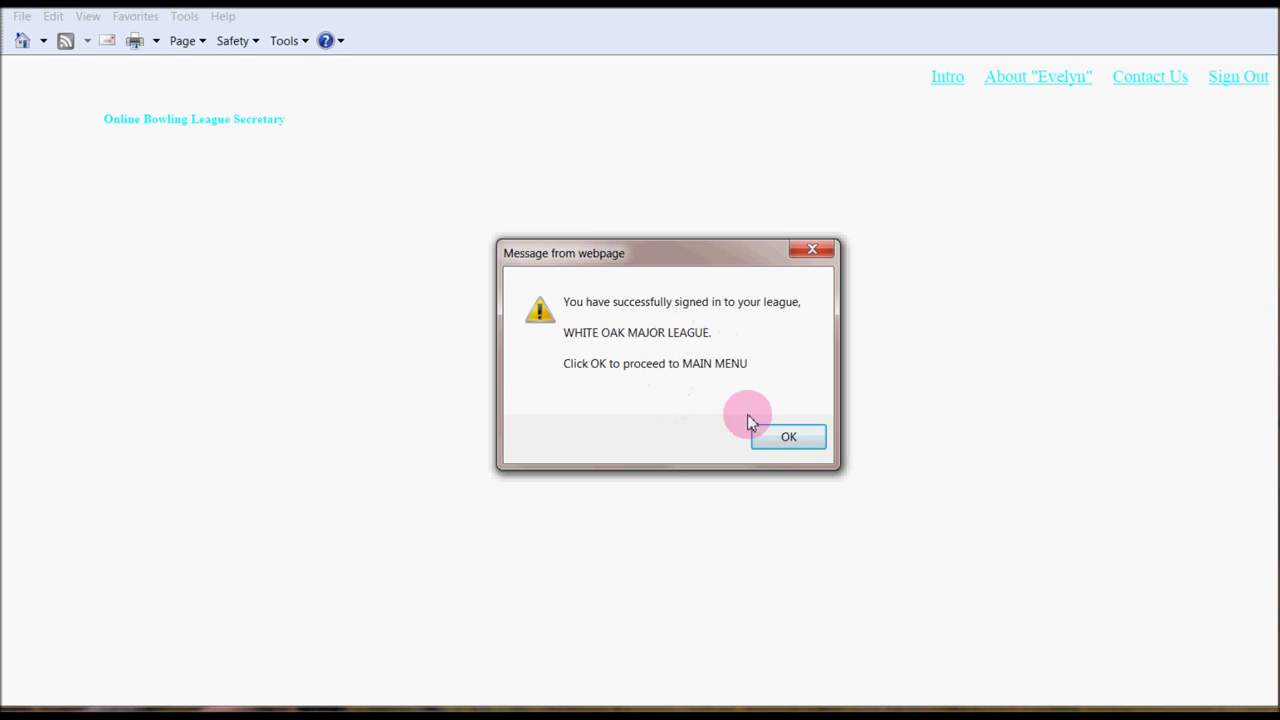
{"action": "left_click", "coordinate": [769, 446]}
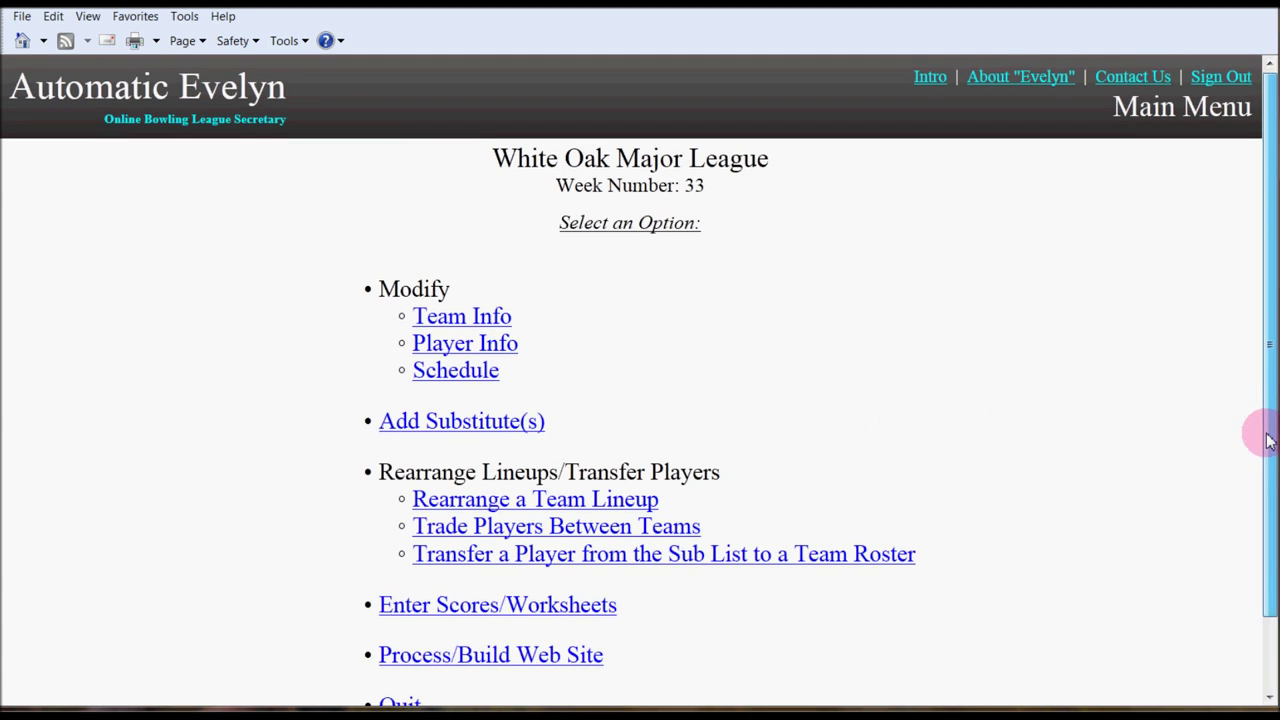
Step: Open the score entry worksheet for the Week 33 match 12 vs. 7
{"action": "left_click_drag", "start_coordinate": [1268, 440], "coordinate": [1262, 484]}
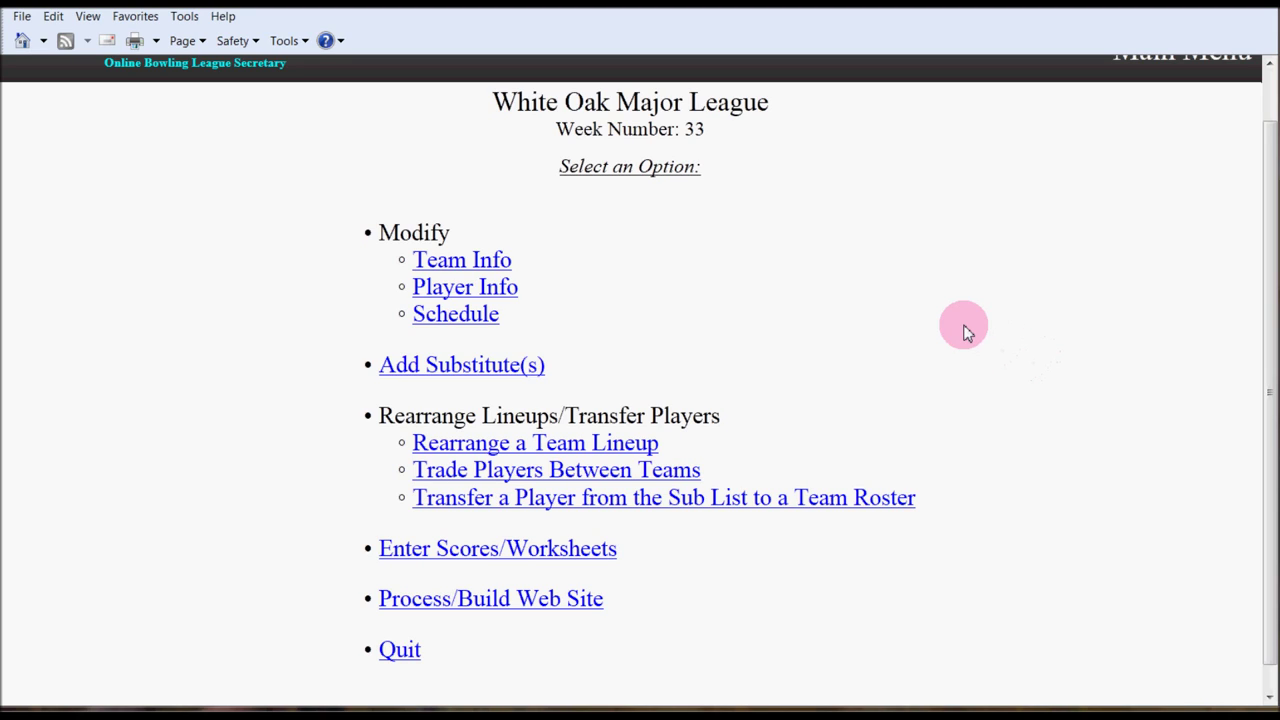
{"action": "scroll", "coordinate": [965, 330], "scroll_direction": "up", "scroll_amount": 1}
{"action": "scroll", "coordinate": [965, 330], "scroll_direction": "down", "scroll_amount": 1}
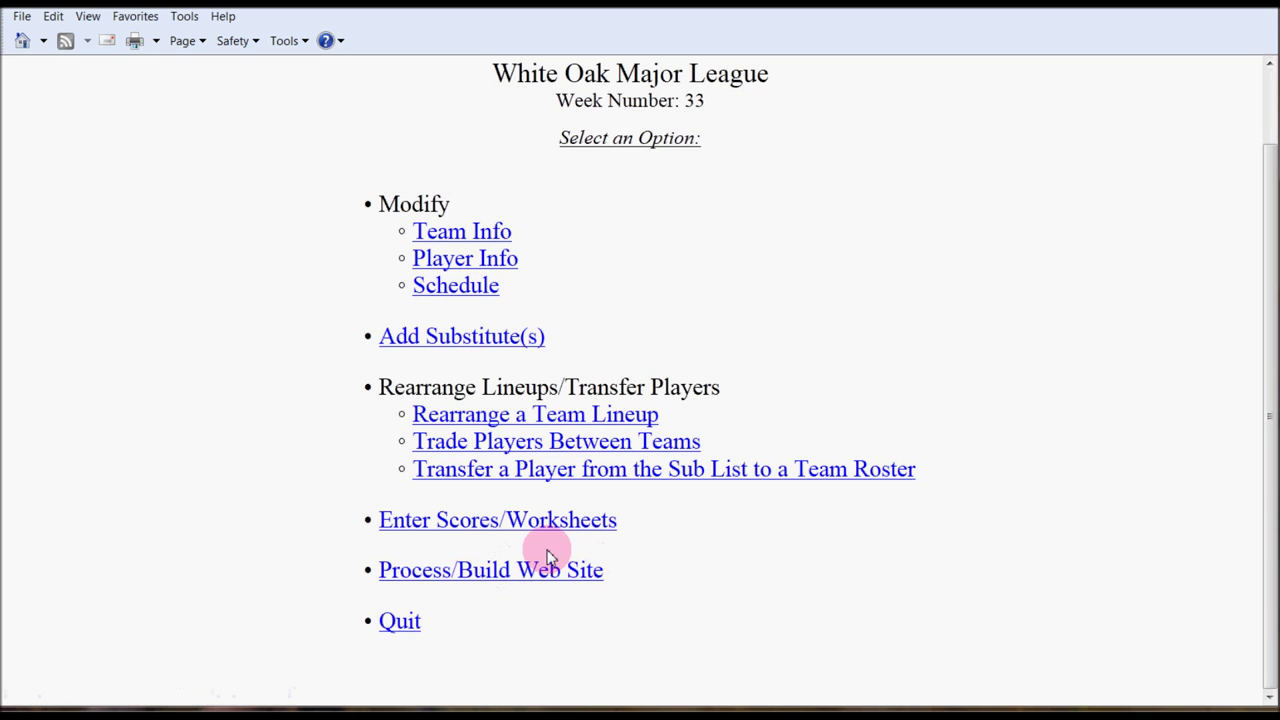
{"action": "left_click", "coordinate": [486, 527]}
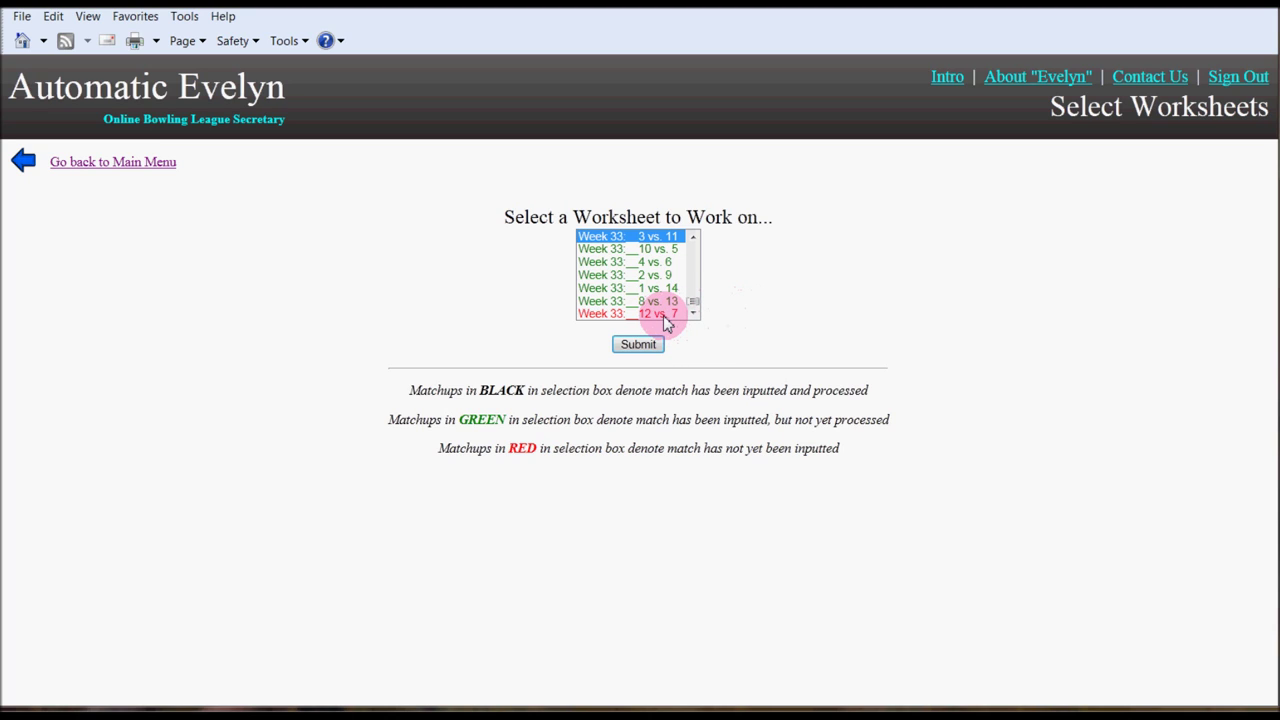
{"action": "left_click", "coordinate": [662, 315]}
{"action": "left_click", "coordinate": [650, 347]}
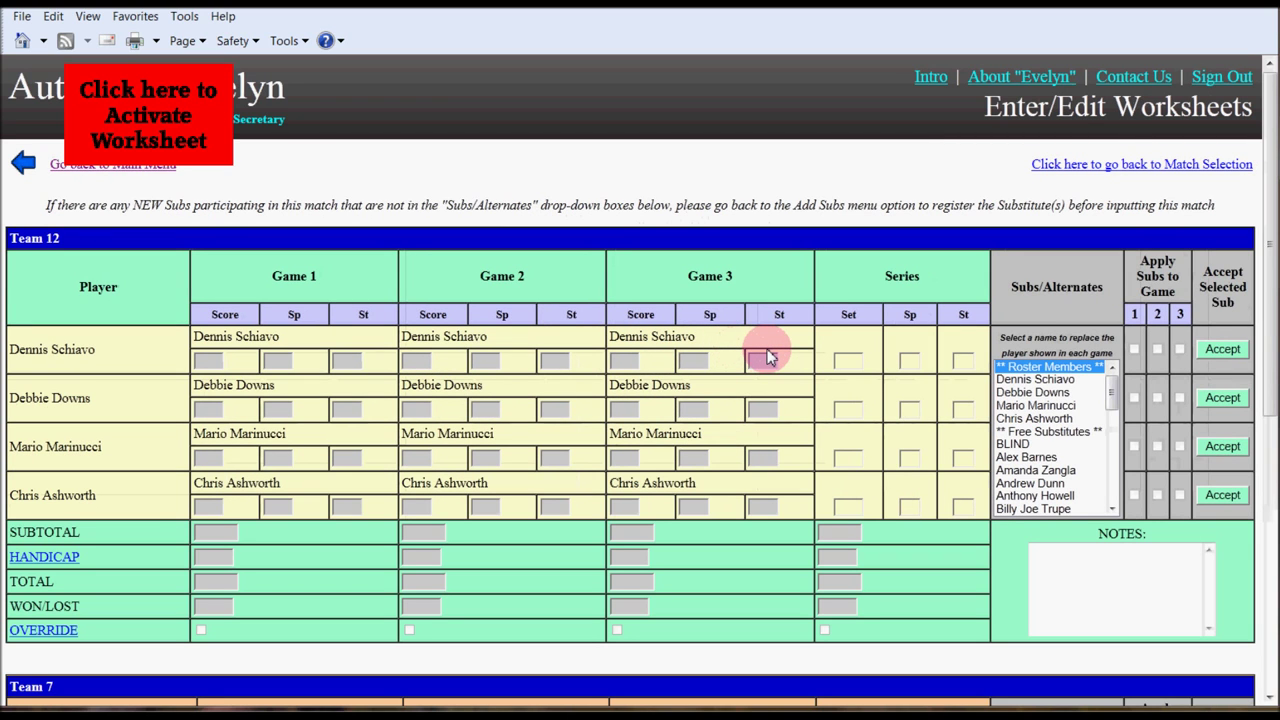
Step: Look over both teams' score tables and activate the worksheet for score entry
{"action": "left_click", "coordinate": [255, 390]}
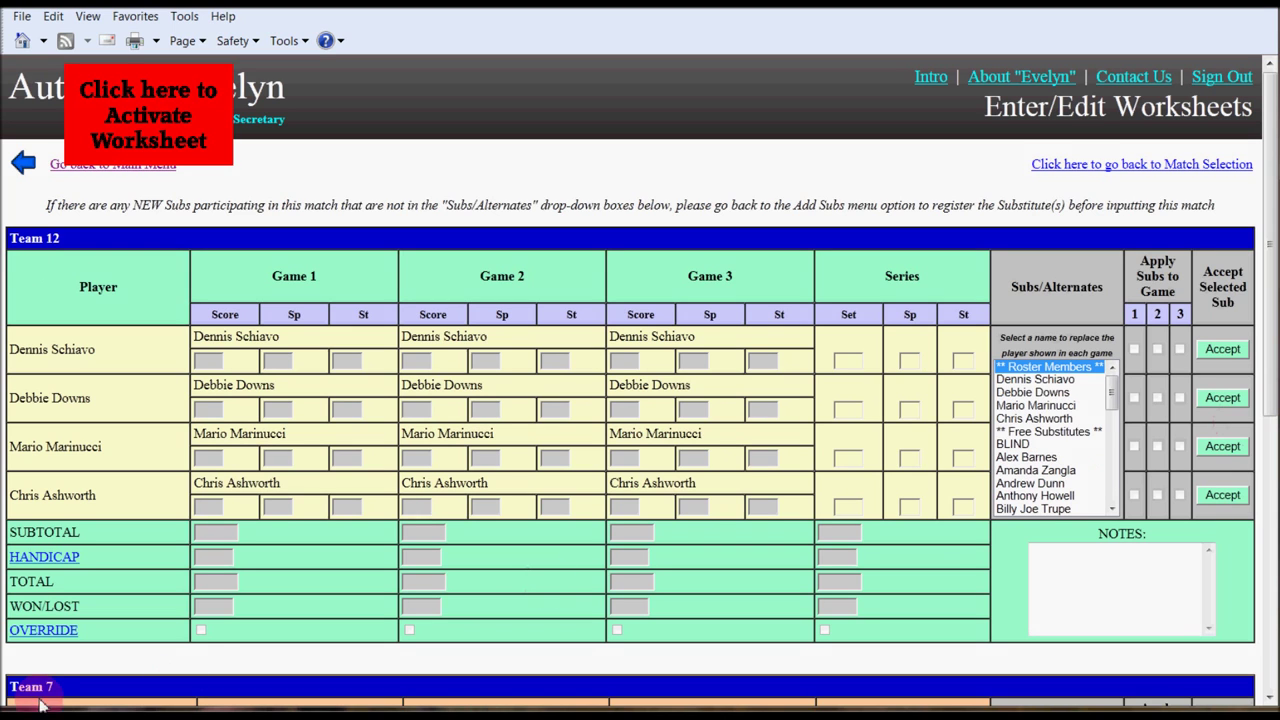
{"action": "left_click", "coordinate": [1224, 399]}
{"action": "left_click_drag", "start_coordinate": [1269, 400], "coordinate": [1260, 610]}
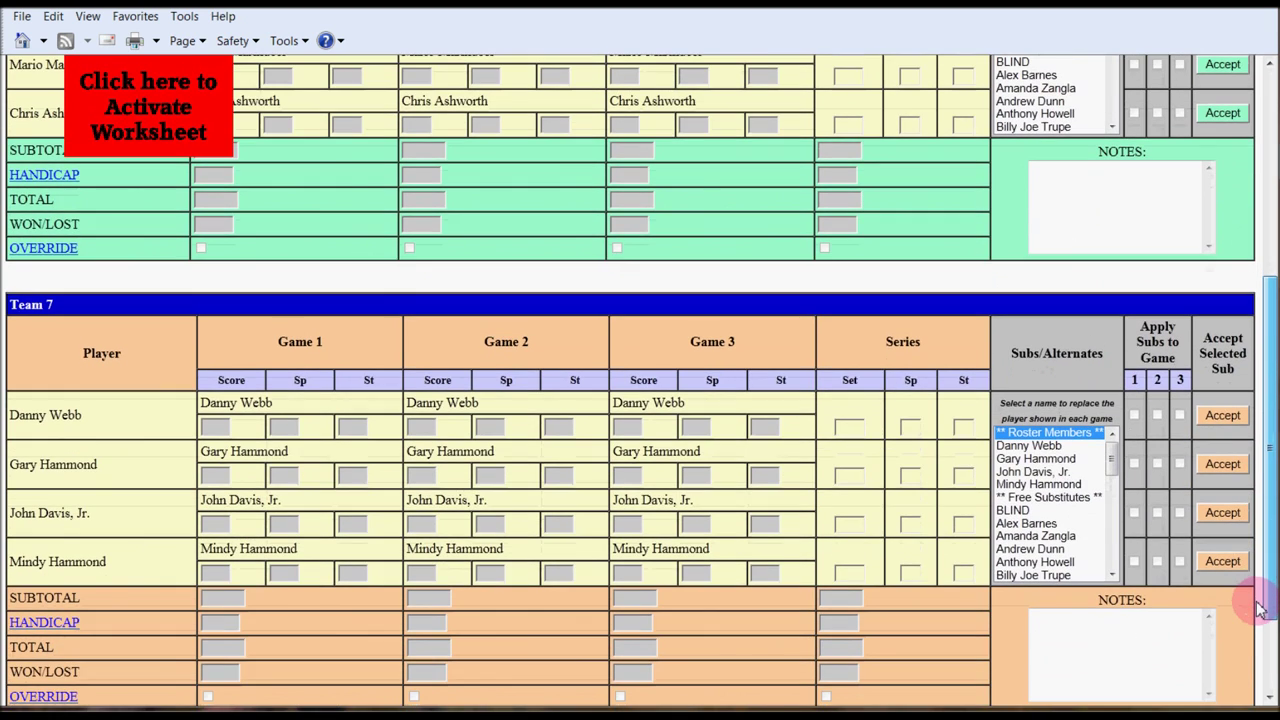
{"action": "left_click_drag", "start_coordinate": [1260, 610], "coordinate": [1110, 435]}
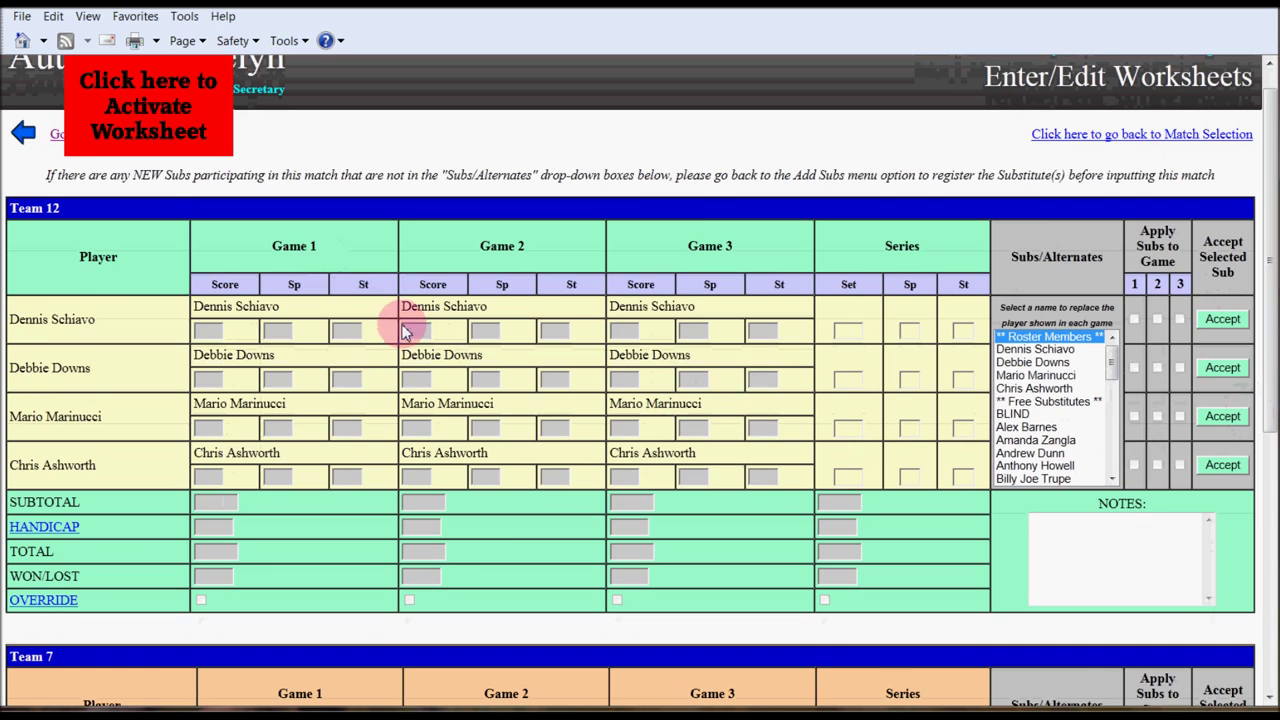
{"action": "left_click", "coordinate": [142, 125]}
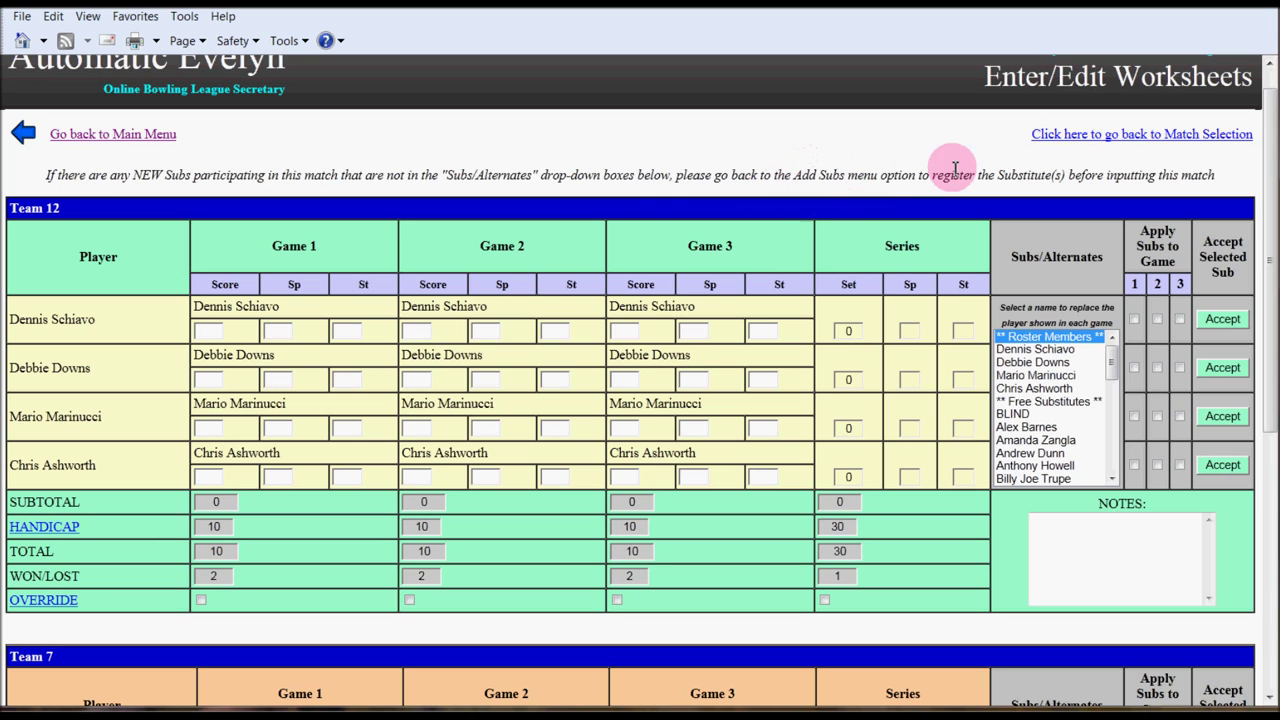
Step: Examine both teams' handicap, total, won/lost and override rows, and view how Team 12's handicap is calculated
{"action": "scroll", "coordinate": [1275, 205], "scroll_direction": "down", "scroll_amount": 1}
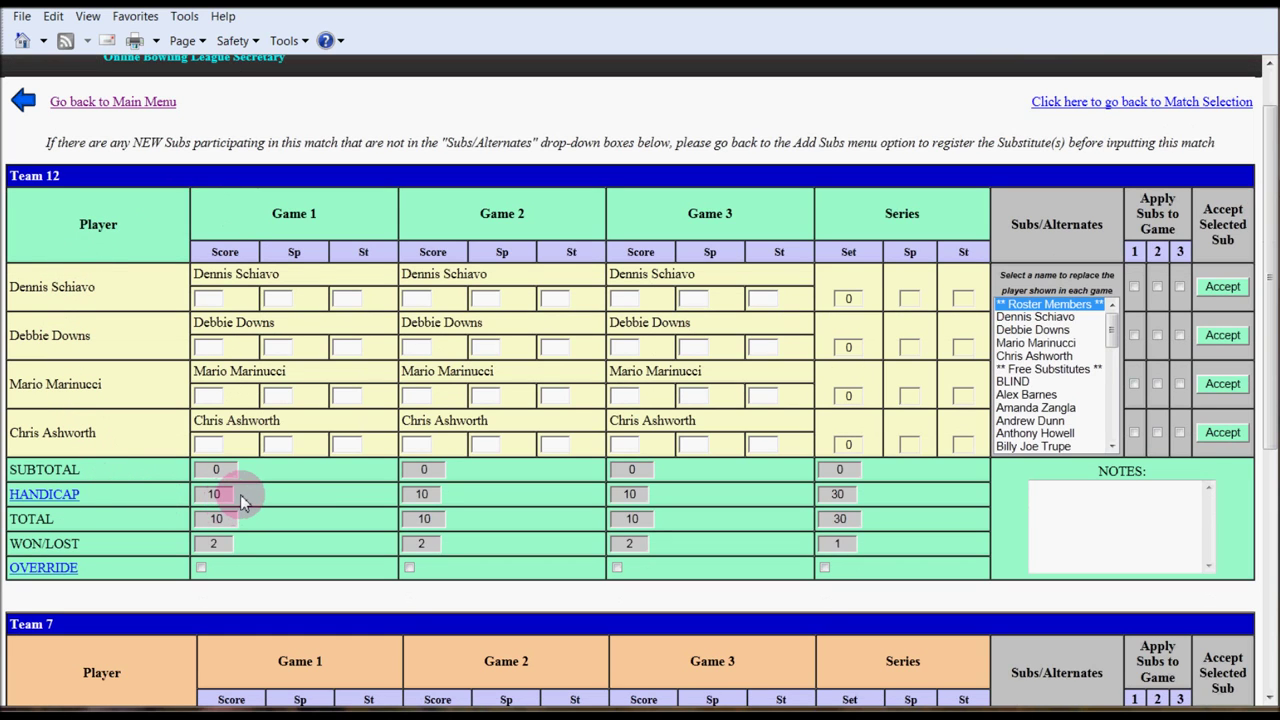
{"action": "scroll", "coordinate": [241, 494], "scroll_direction": "down", "scroll_amount": 3}
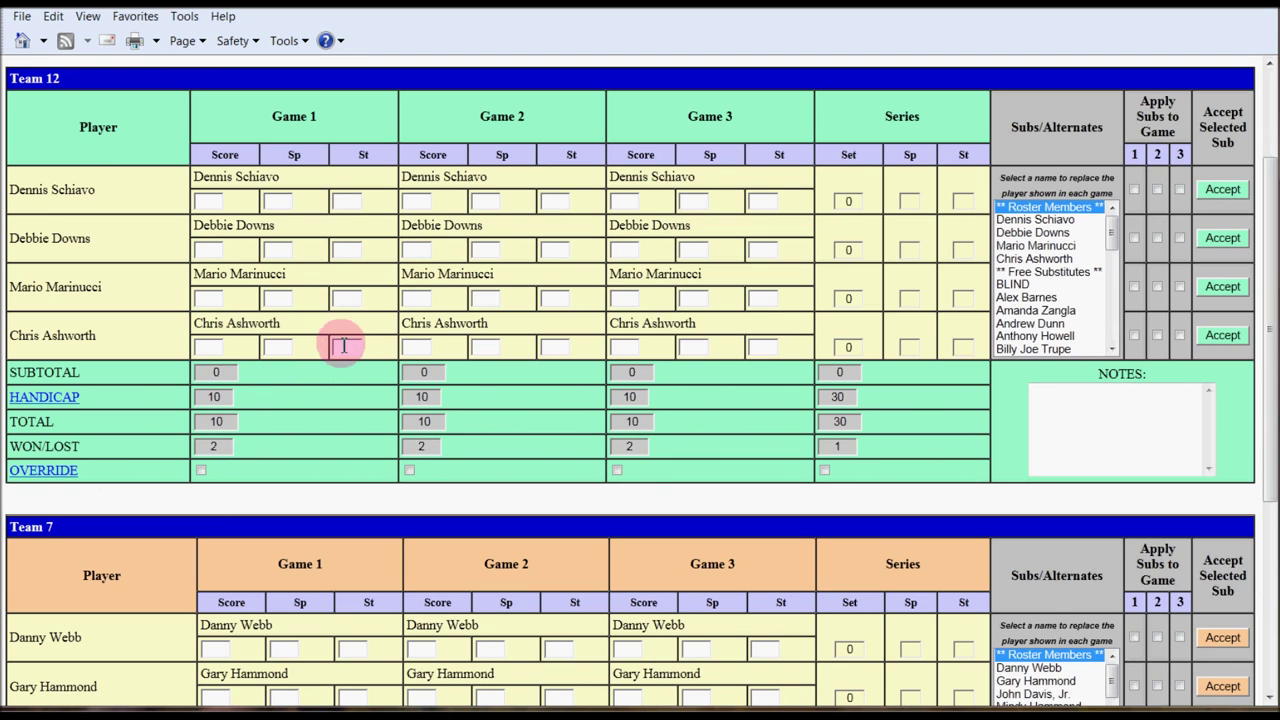
{"action": "scroll", "coordinate": [338, 393], "scroll_direction": "down", "scroll_amount": 2}
{"action": "scroll", "coordinate": [338, 393], "scroll_direction": "down", "scroll_amount": 1}
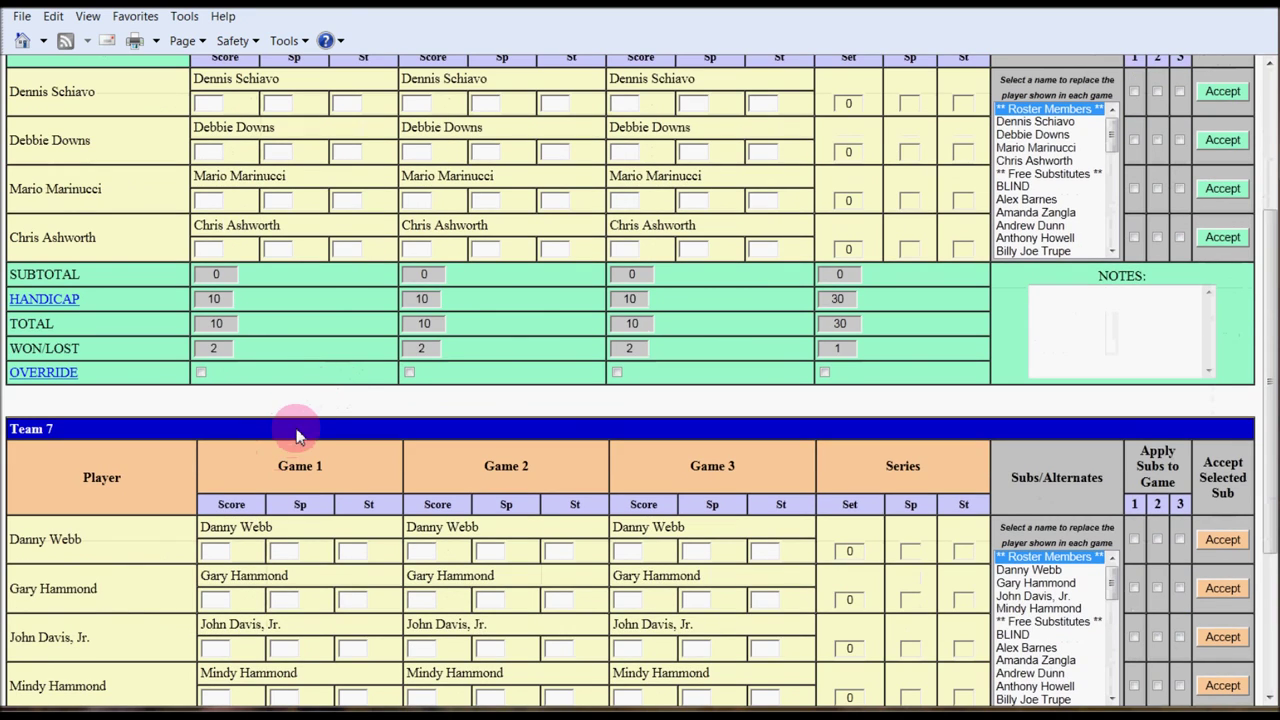
{"action": "scroll", "coordinate": [288, 308], "scroll_direction": "up", "scroll_amount": 3}
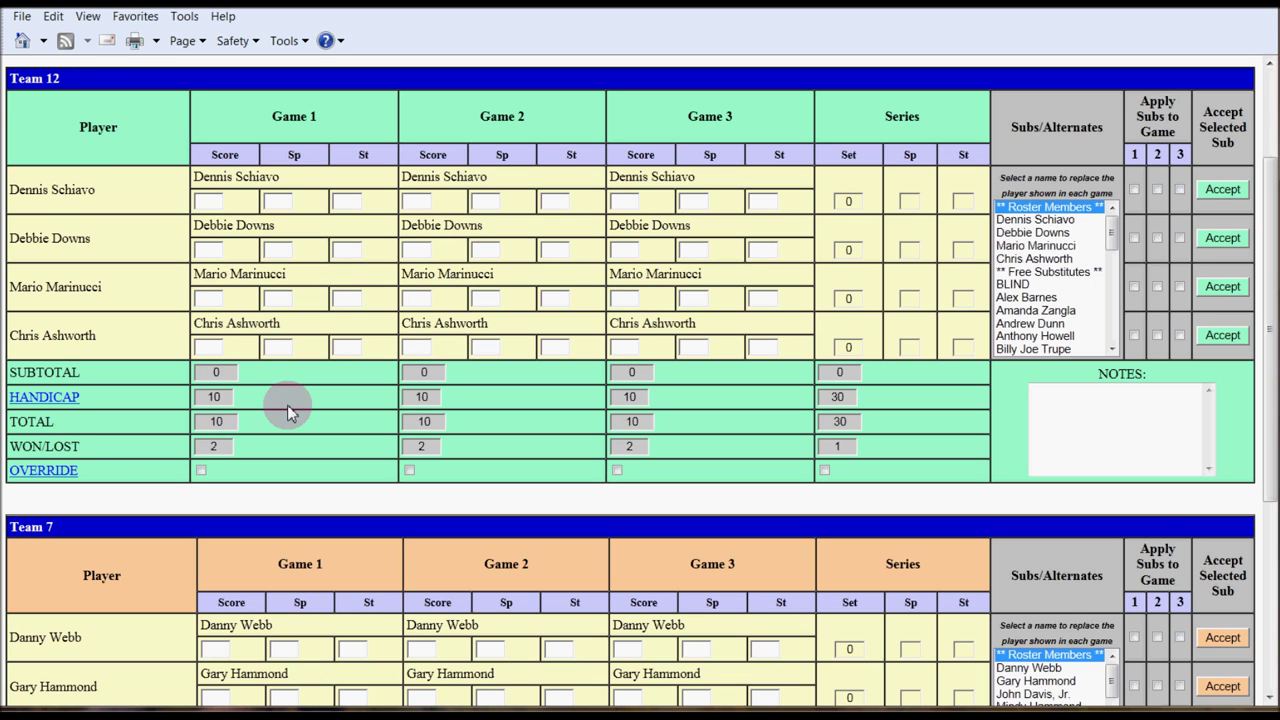
{"action": "scroll", "coordinate": [287, 405], "scroll_direction": "down", "scroll_amount": 6}
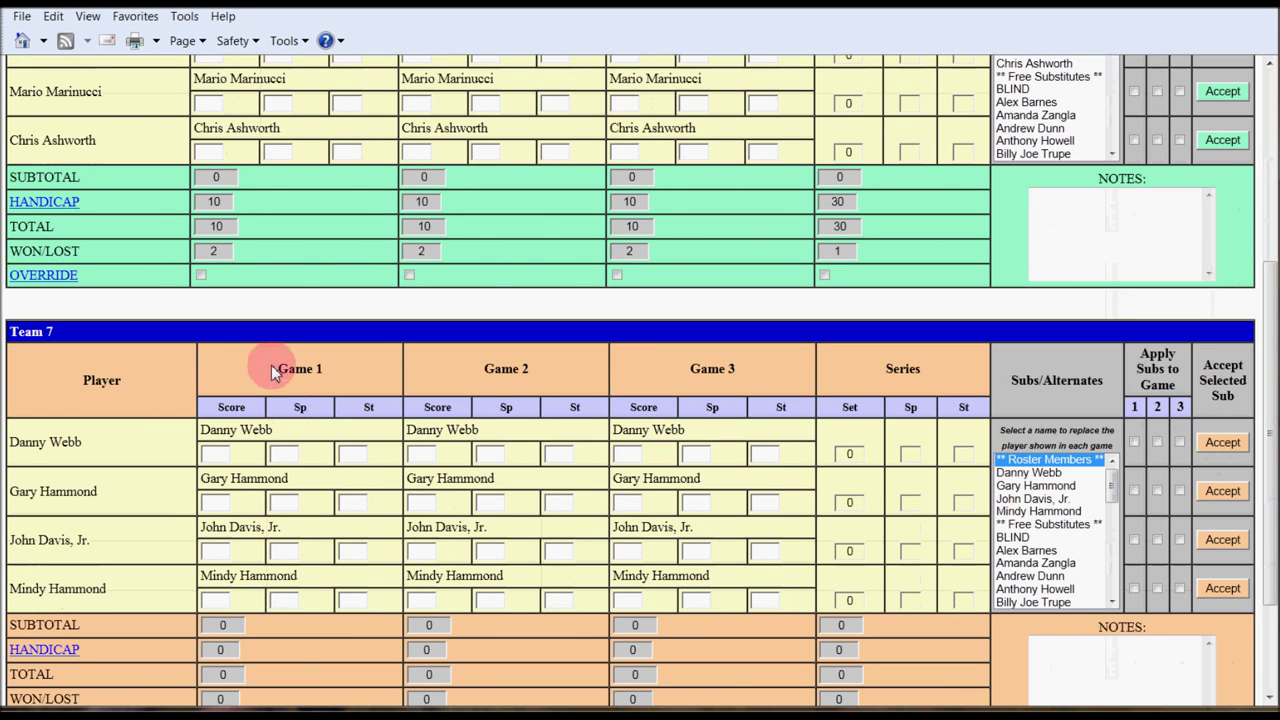
{"action": "left_click", "coordinate": [224, 202]}
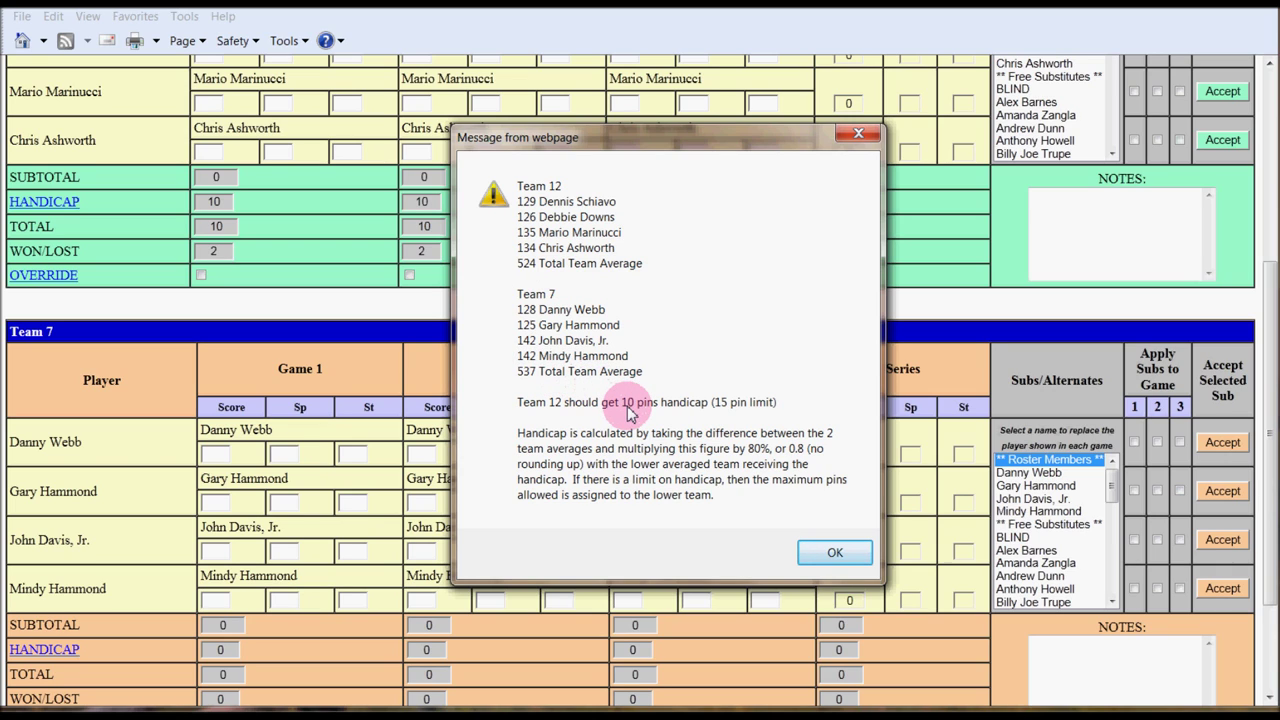
{"action": "left_click", "coordinate": [830, 552]}
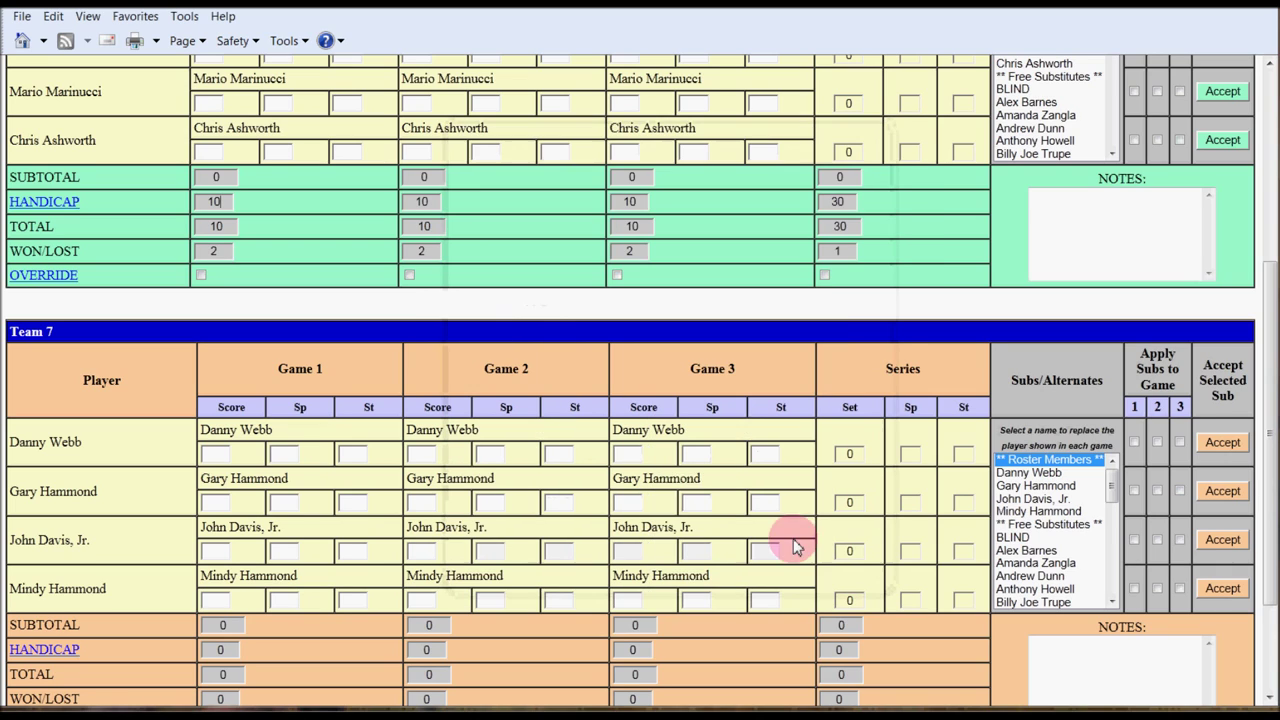
{"action": "left_click", "coordinate": [220, 202]}
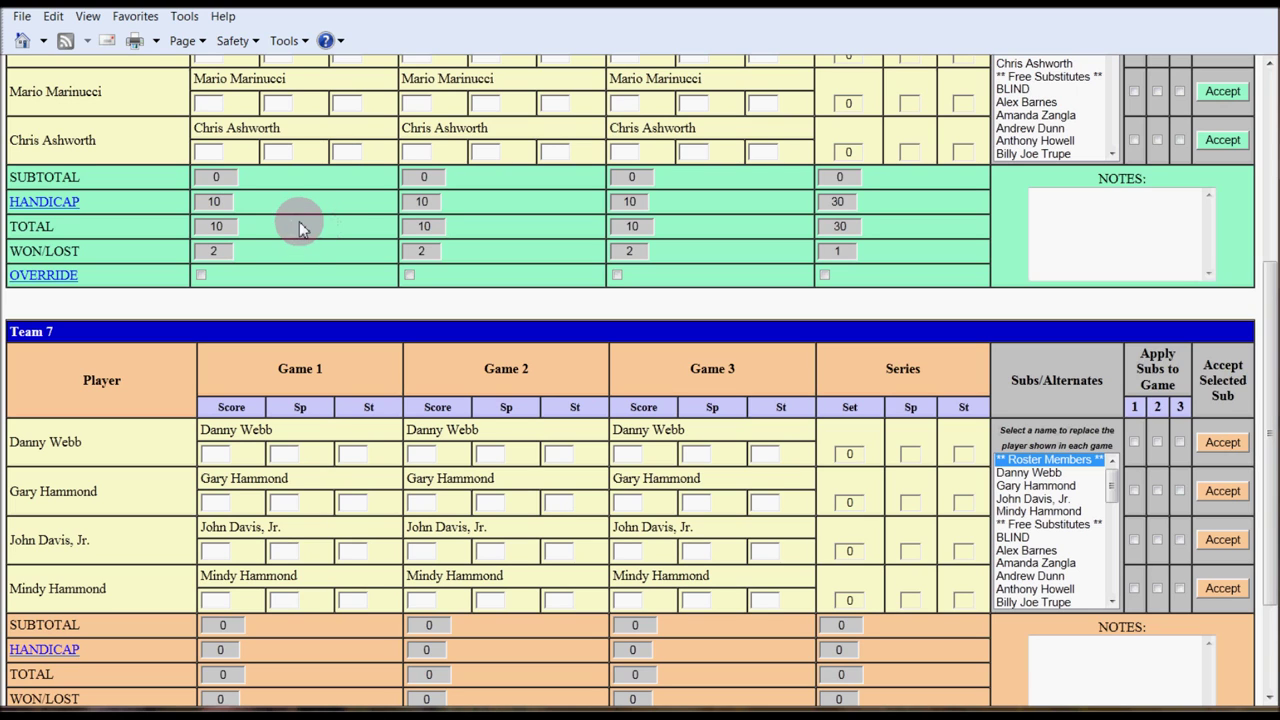
{"action": "scroll", "coordinate": [293, 214], "scroll_direction": "up", "scroll_amount": 1}
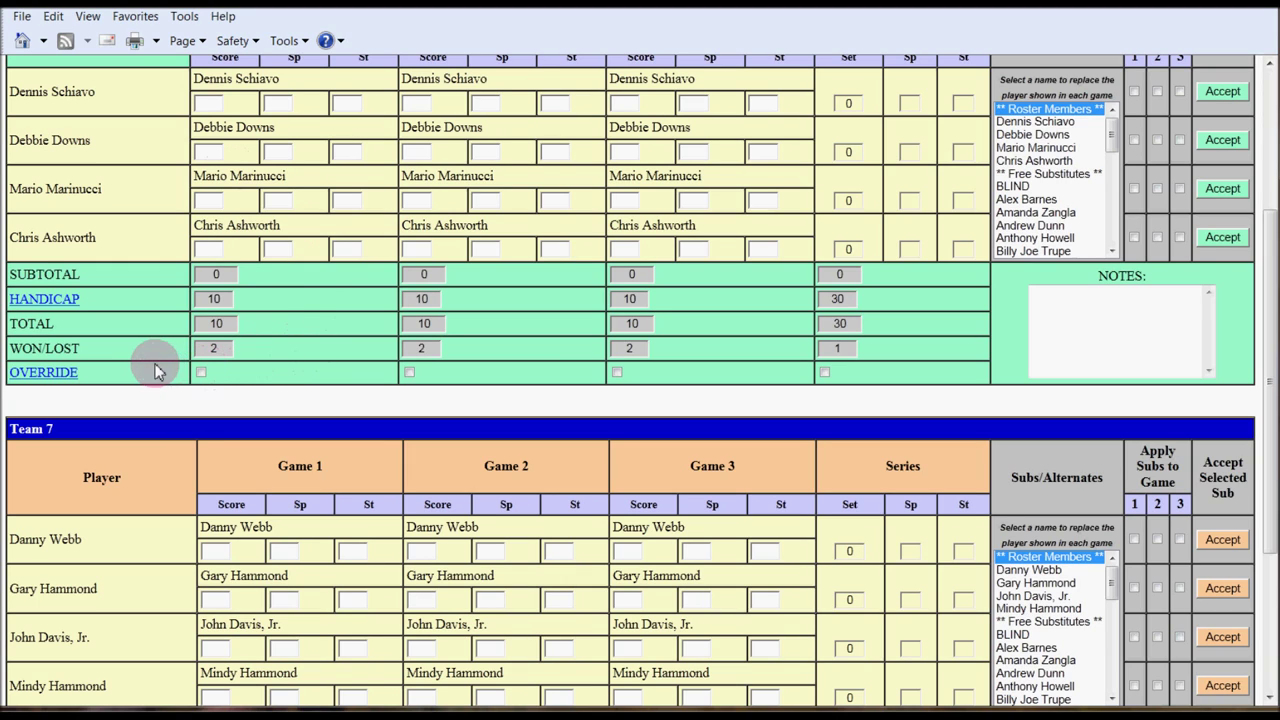
{"action": "left_click", "coordinate": [201, 372]}
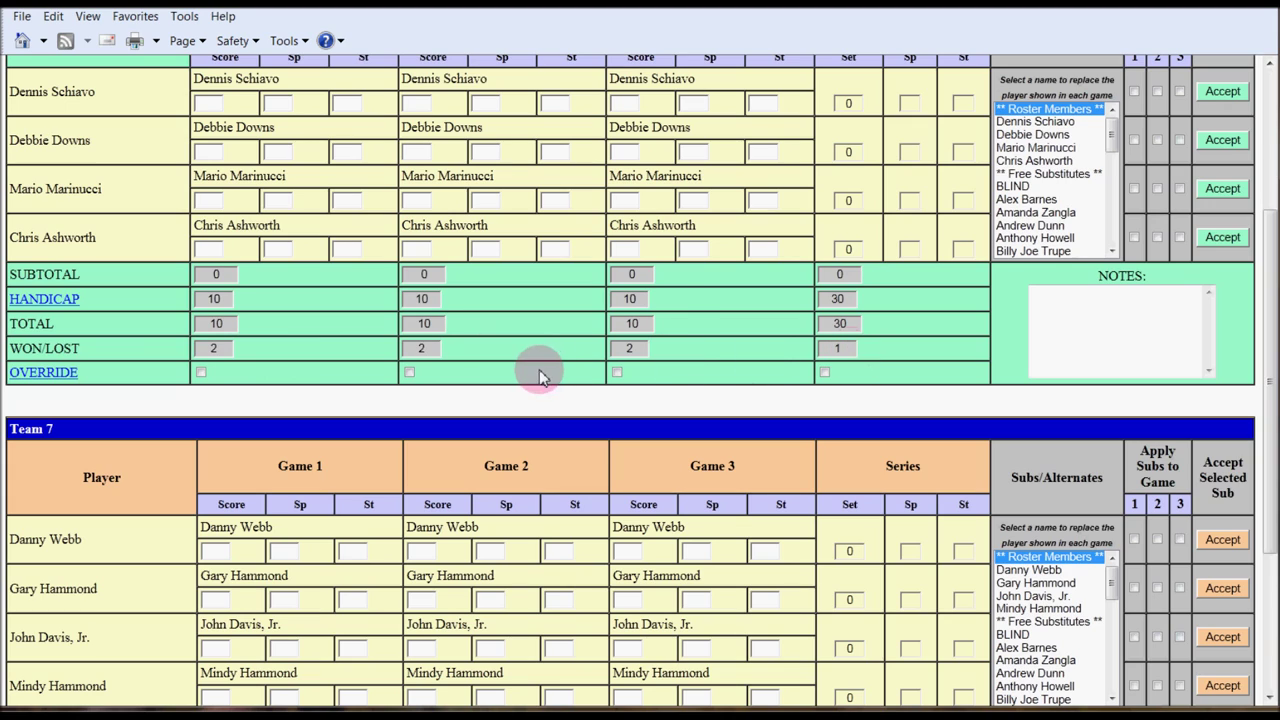
Step: Enter Game 1 for Team 12's first player: score 118, 2 spares and 1 strike
{"action": "left_click", "coordinate": [212, 104]}
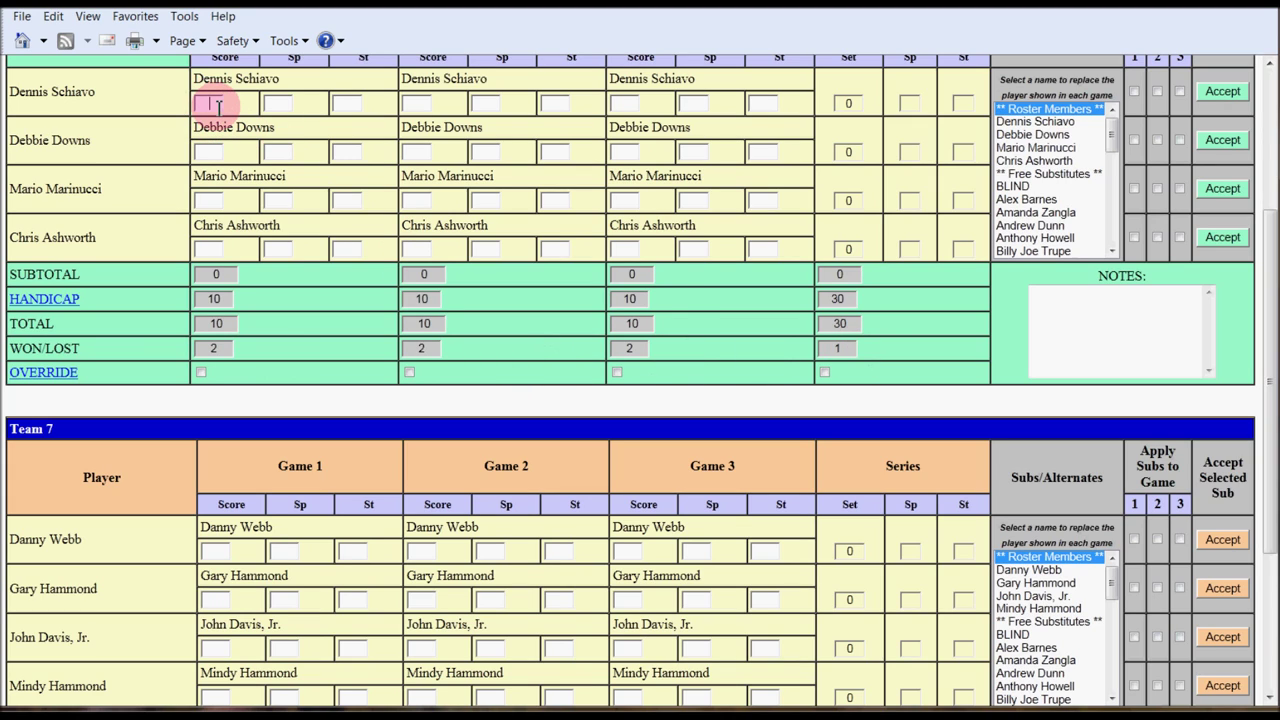
{"action": "type", "text": "118"}
{"action": "left_click", "coordinate": [277, 103]}
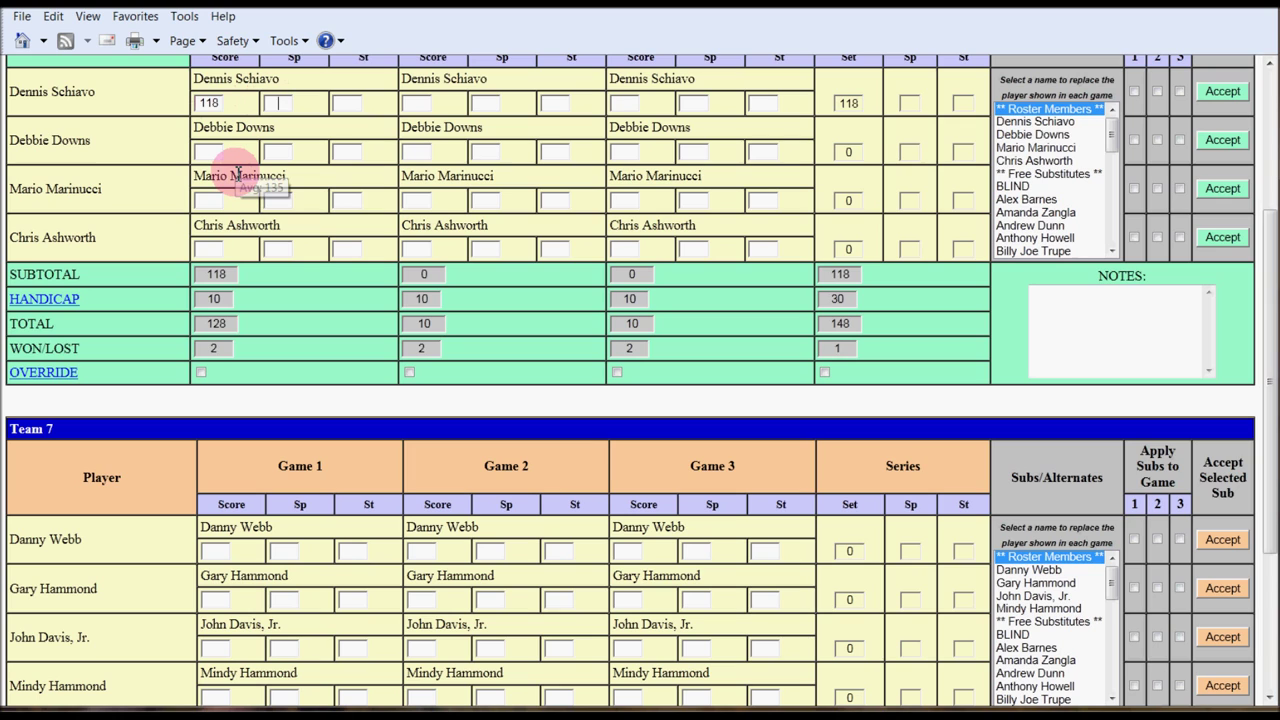
{"action": "type", "text": "2"}
{"action": "scroll", "coordinate": [300, 243], "scroll_direction": "up", "scroll_amount": 2}
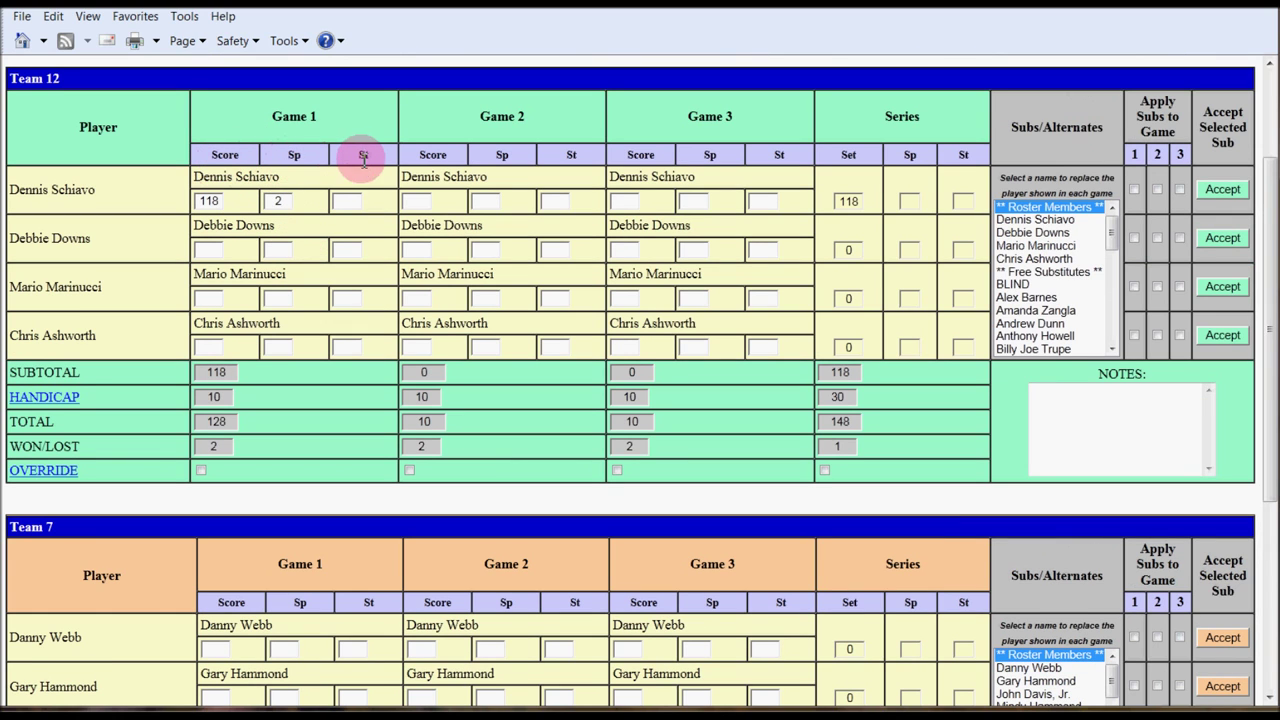
{"action": "left_click", "coordinate": [350, 208]}
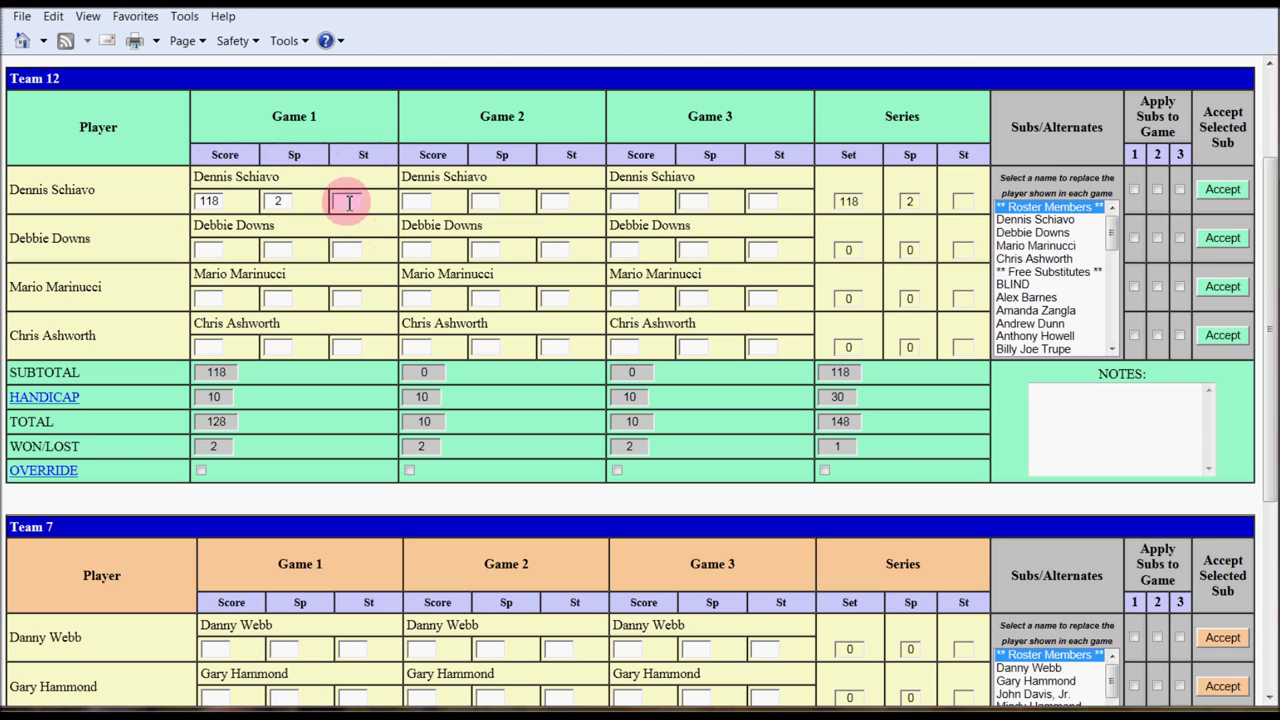
{"action": "type", "text": "1"}
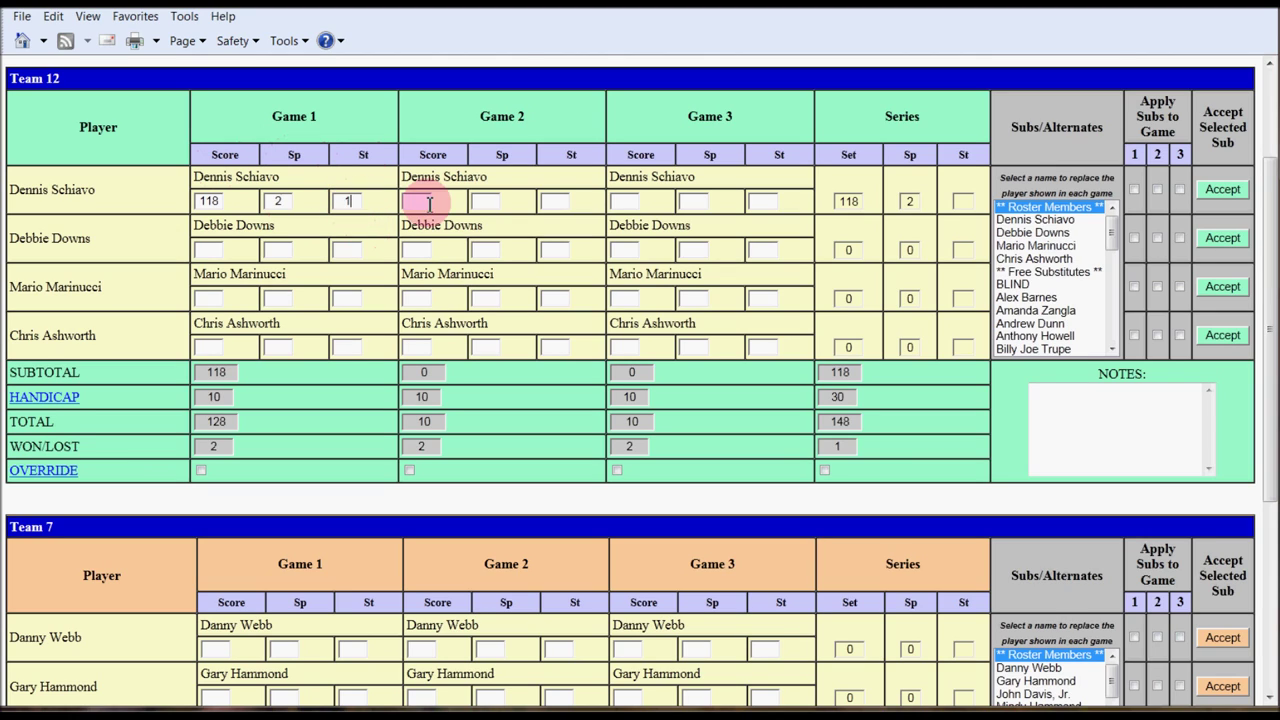
Step: Enter Game 2 for Team 12's first player: score 97, 1 spare and 0 strikes
{"action": "left_click", "coordinate": [427, 203]}
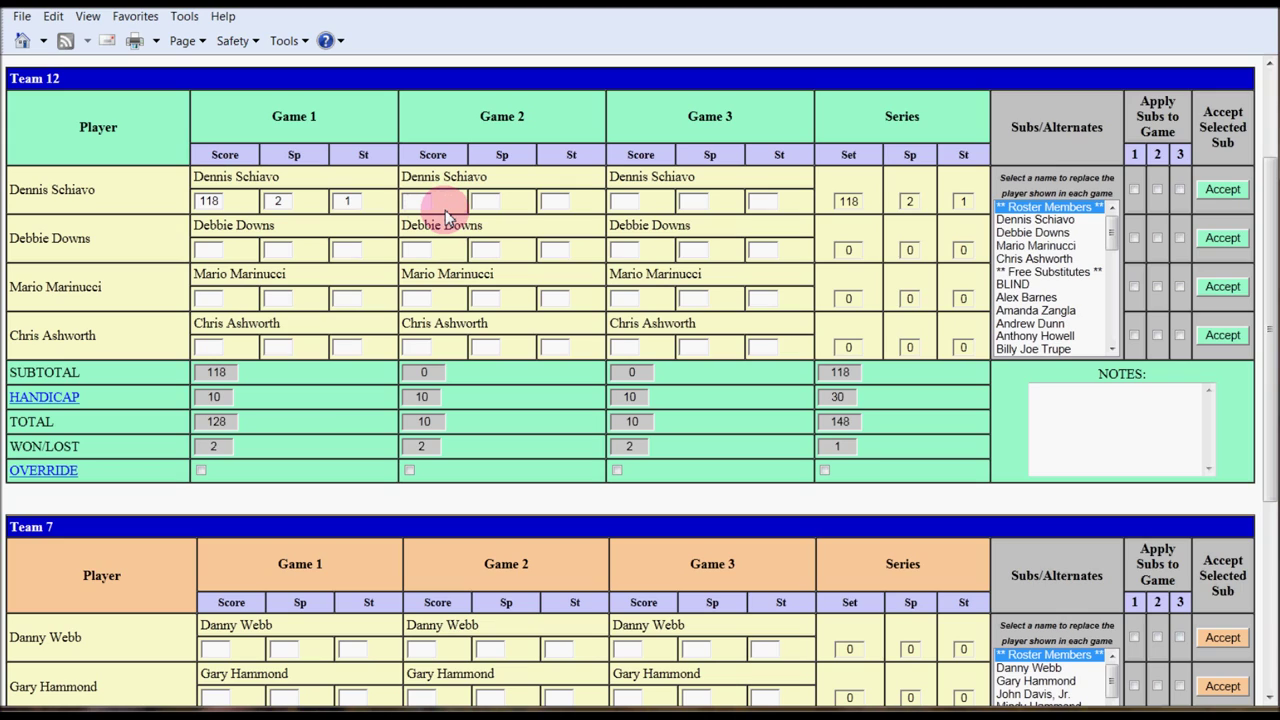
{"action": "type", "text": "97"}
{"action": "key", "text": "Tab"}
{"action": "type", "text": "1"}
{"action": "key", "text": "Tab"}
{"action": "type", "text": "0"}
Step: Enter Game 3 for Team 12's first player: score 146, 5 spares and 1 strike
{"action": "key", "text": "Tab"}
{"action": "type", "text": "146"}
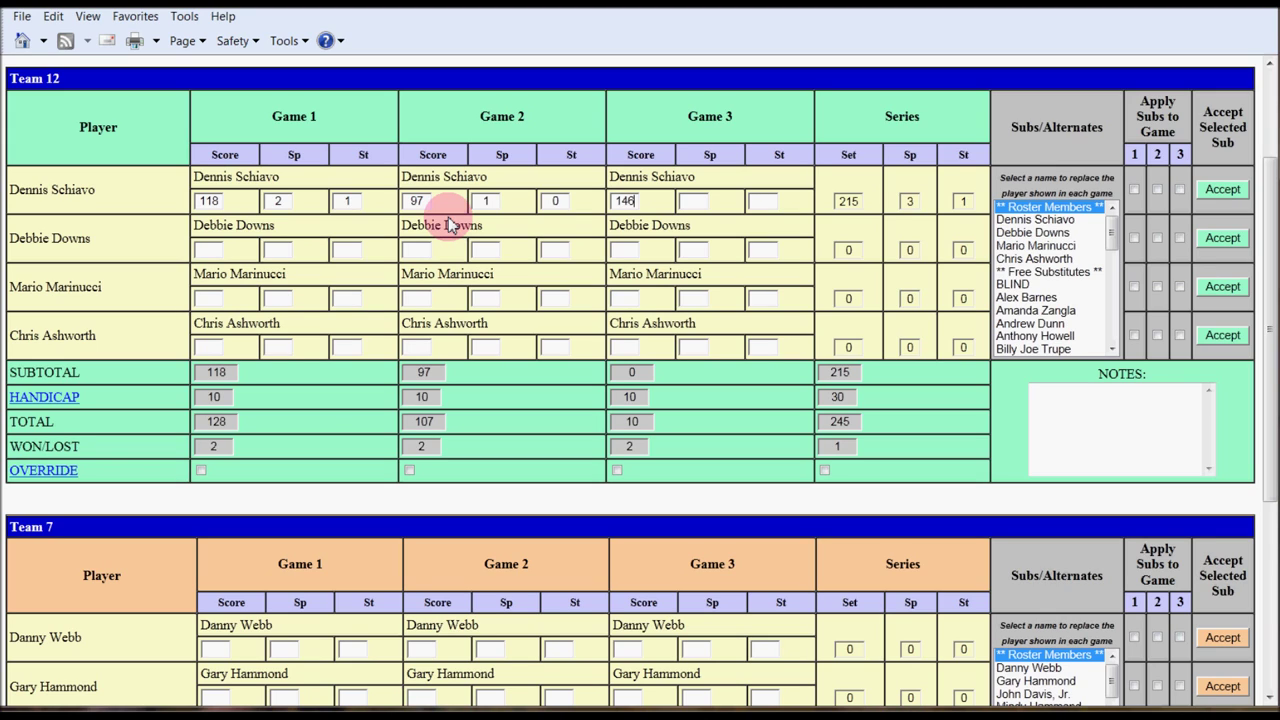
{"action": "key", "text": "Tab"}
{"action": "type", "text": "5"}
{"action": "key", "text": "Tab"}
{"action": "type", "text": "1"}
Step: Enter Game 1 for Team 12's second player: score 146, 3 spares and 2 strikes
{"action": "key", "text": "Tab"}
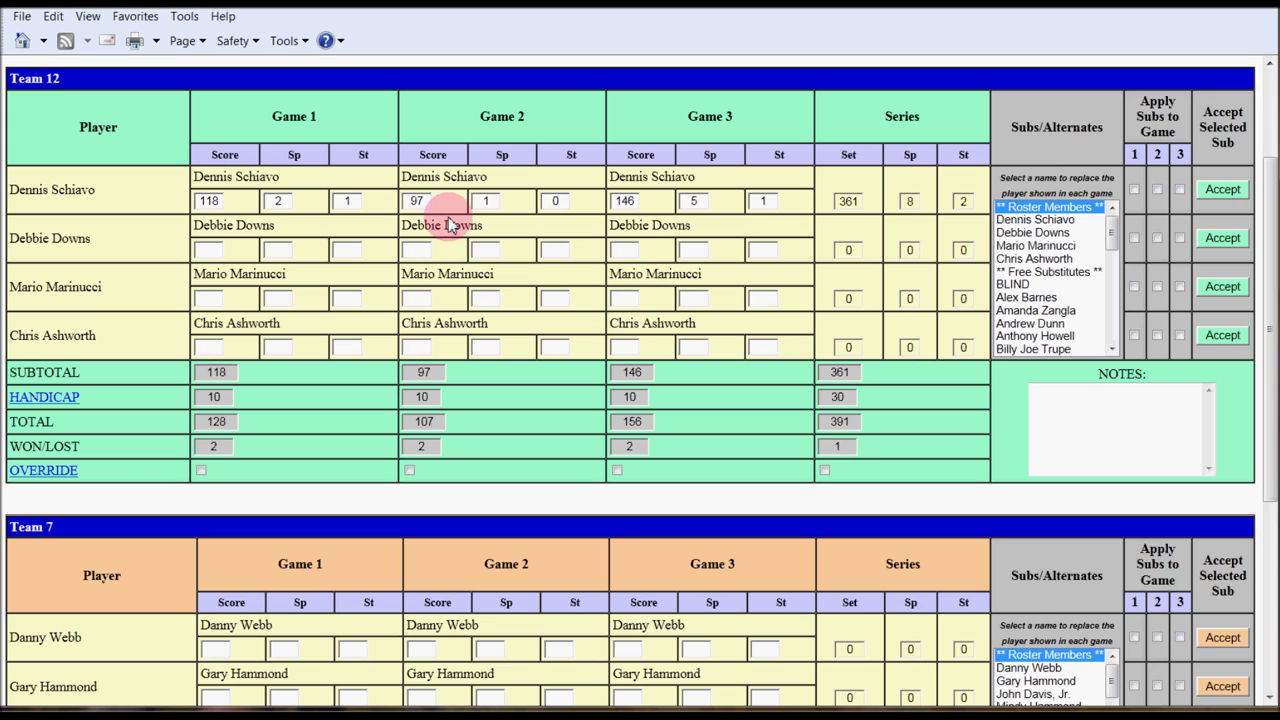
{"action": "type", "text": "146"}
{"action": "key", "text": "Tab"}
{"action": "type", "text": "3"}
{"action": "key", "text": "Tab"}
{"action": "type", "text": "2"}
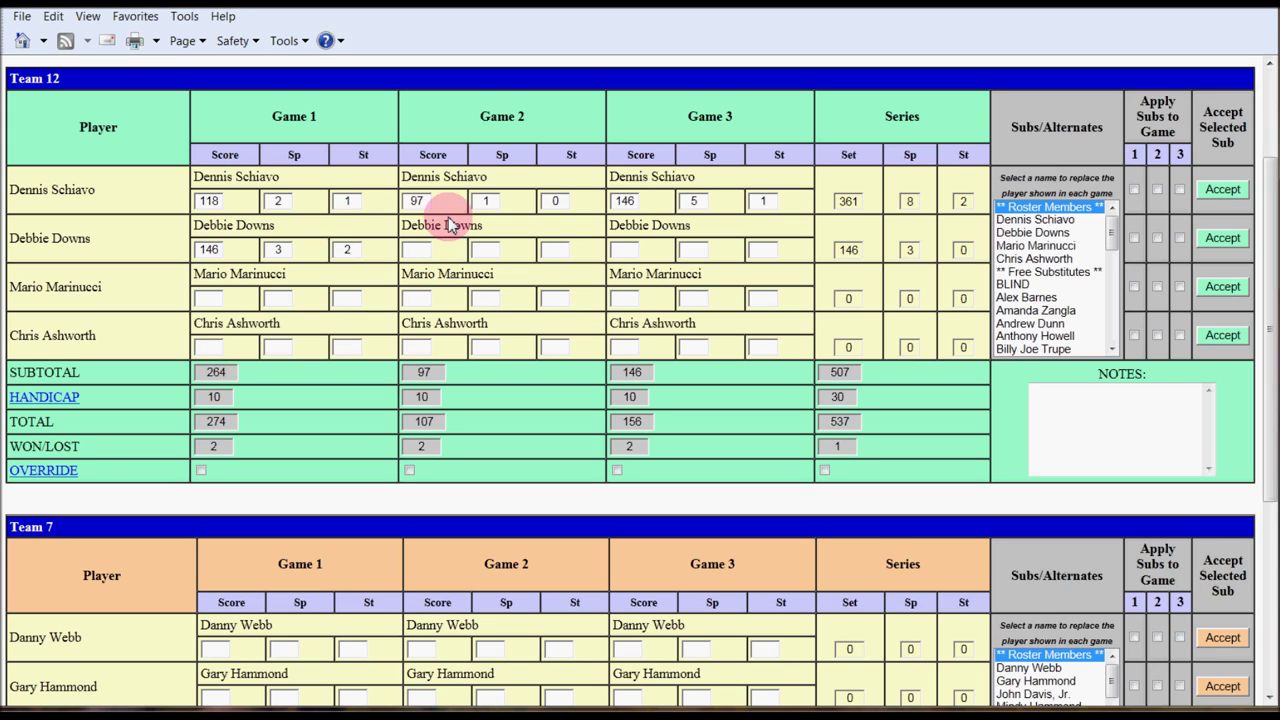
Step: Enter Game 2 for Team 12's second player: score 142, 5 spares and 0 strikes
{"action": "type", "text": "142"}
{"action": "key", "text": "Tab"}
{"action": "type", "text": "5"}
{"action": "key", "text": "Tab"}
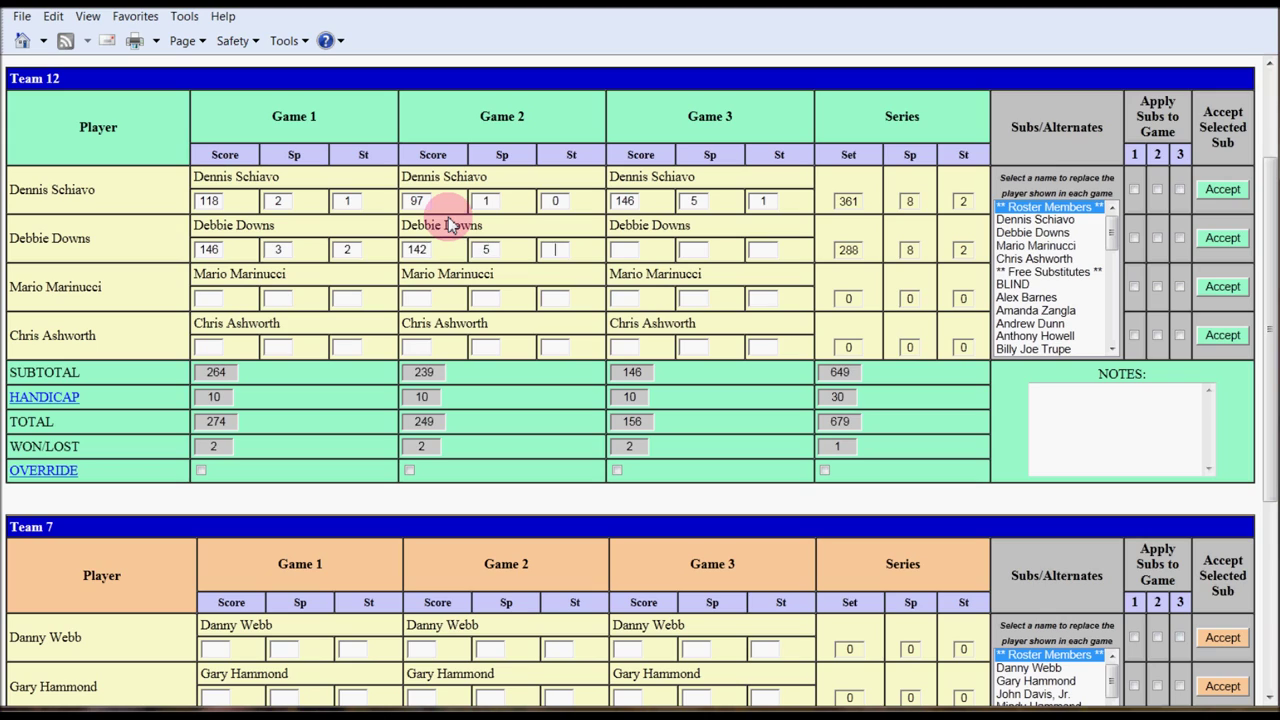
{"action": "type", "text": "0"}
Step: Enter Game 3 for Team 12's second player: score 125, 2 spares and 2 strikes
{"action": "key", "text": "Tab"}
{"action": "type", "text": "125"}
{"action": "key", "text": "Tab"}
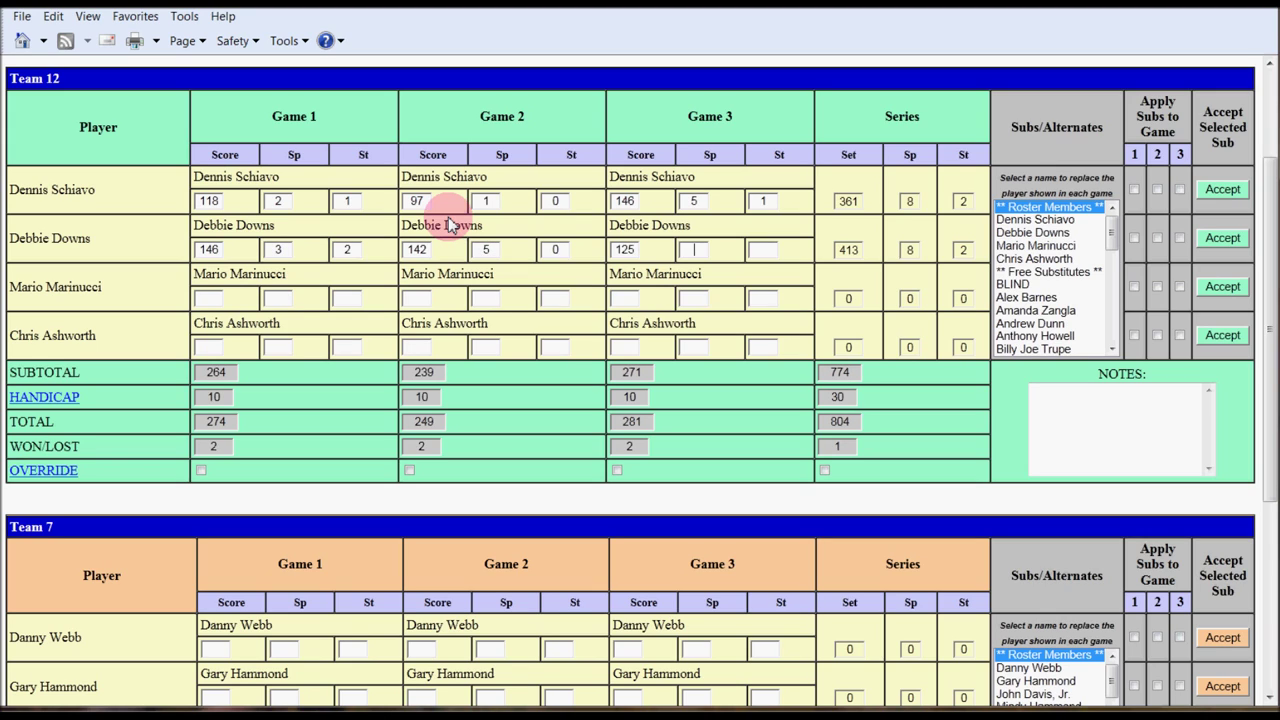
{"action": "type", "text": "2"}
{"action": "key", "text": "Tab"}
{"action": "type", "text": "2"}
Step: Enter Game 1 for Team 12's third player: score 127, 3 spares and 1 strike
{"action": "key", "text": "Tab"}
{"action": "type", "text": "127"}
{"action": "key", "text": "Tab"}
{"action": "type", "text": "3"}
{"action": "key", "text": "Tab"}
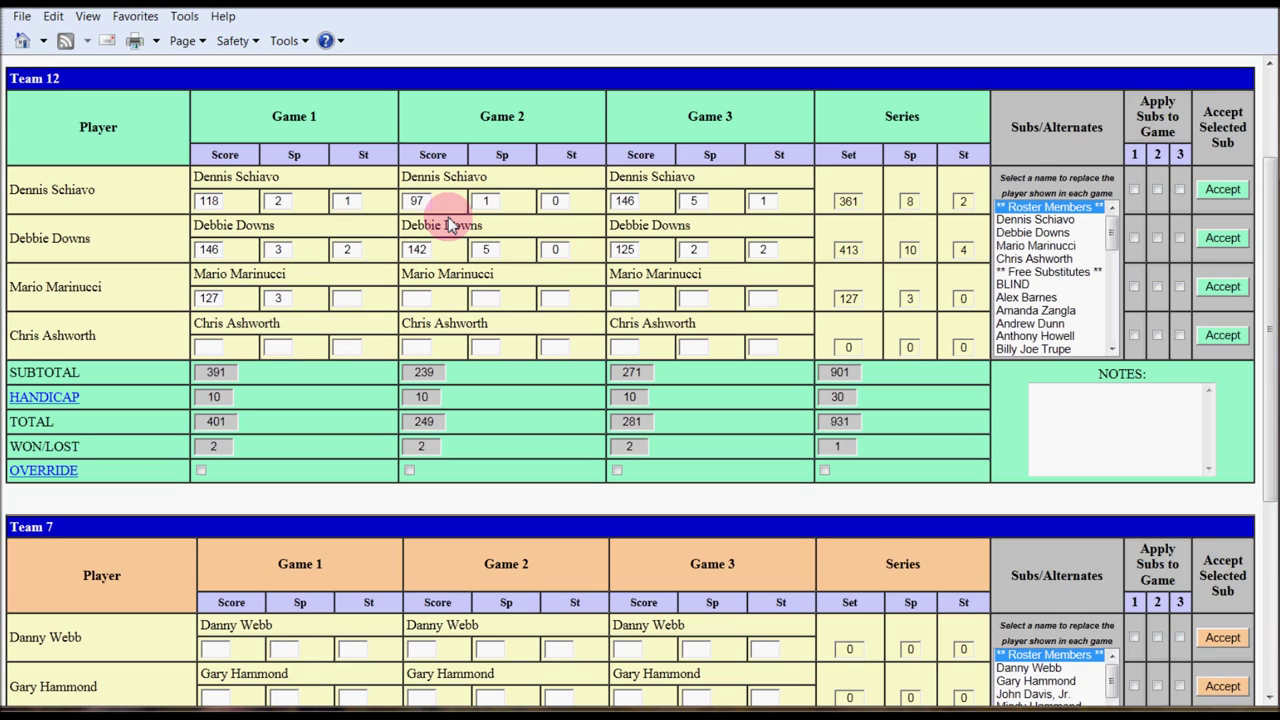
{"action": "type", "text": "1"}
Step: Enter Game 2 for Team 12's third player: score 128, 3 spares and 2 strikes
{"action": "key", "text": "Tab"}
{"action": "type", "text": "128"}
{"action": "key", "text": "Tab"}
{"action": "type", "text": "3"}
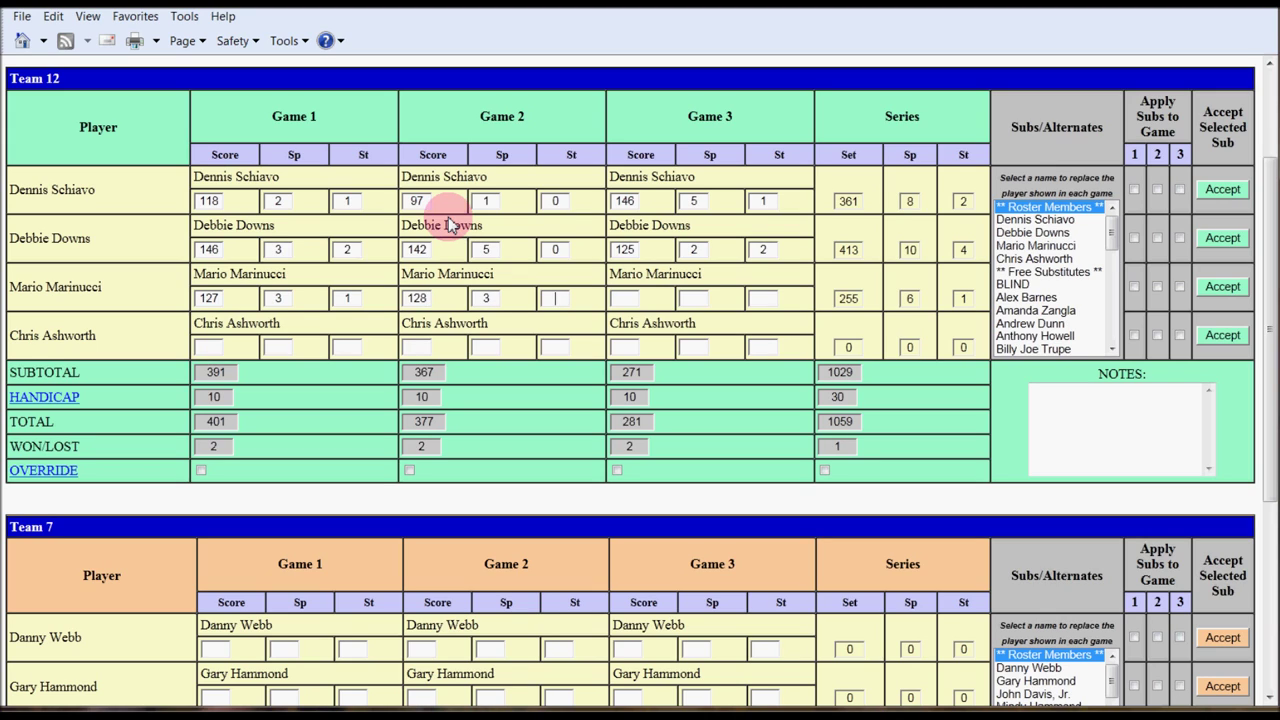
{"action": "type", "text": "2"}
Step: Enter Game 3 for Team 12's third player: score 118, 3 spares and 0 strikes
{"action": "type", "text": "118"}
{"action": "key", "text": "Tab"}
{"action": "type", "text": "3"}
{"action": "key", "text": "Tab"}
{"action": "type", "text": "0"}
{"action": "key", "text": "Tab"}
Step: Enter Game 1 for Team 12's fourth player: score 118, 1 spare and 2 strikes
{"action": "type", "text": "118"}
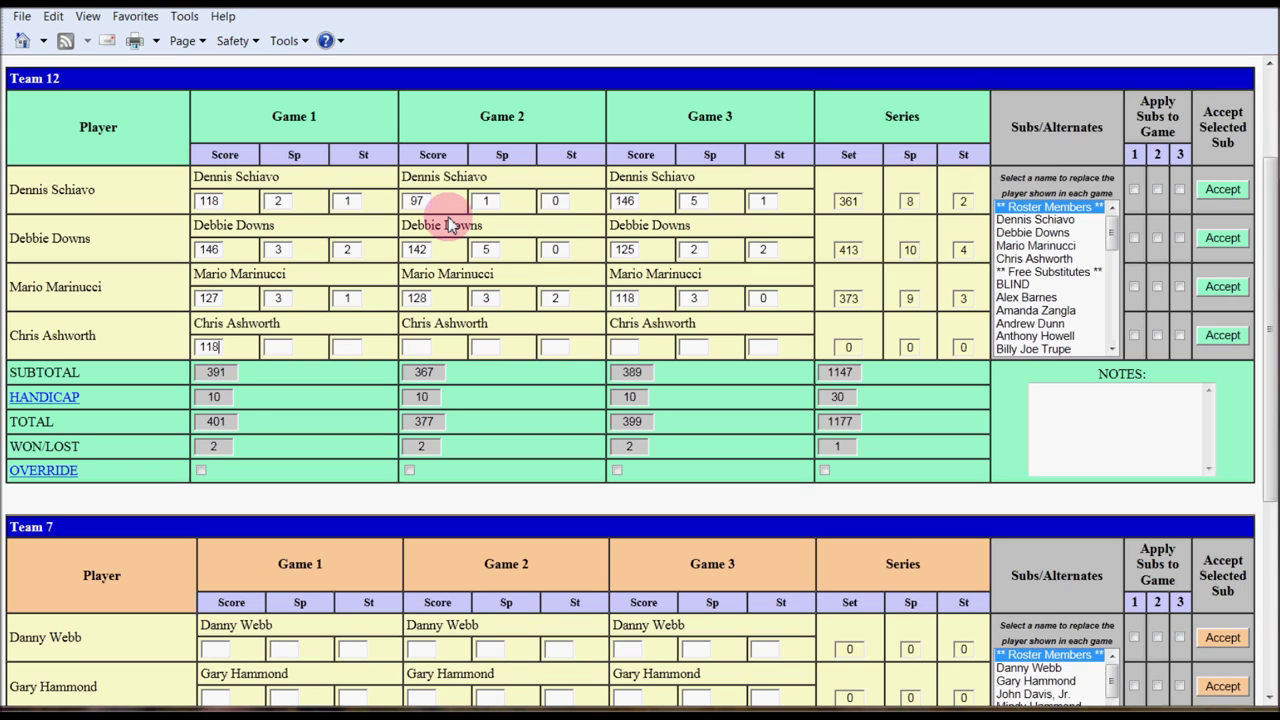
{"action": "key", "text": "Tab"}
{"action": "type", "text": "1"}
{"action": "key", "text": "Tab"}
{"action": "type", "text": "2"}
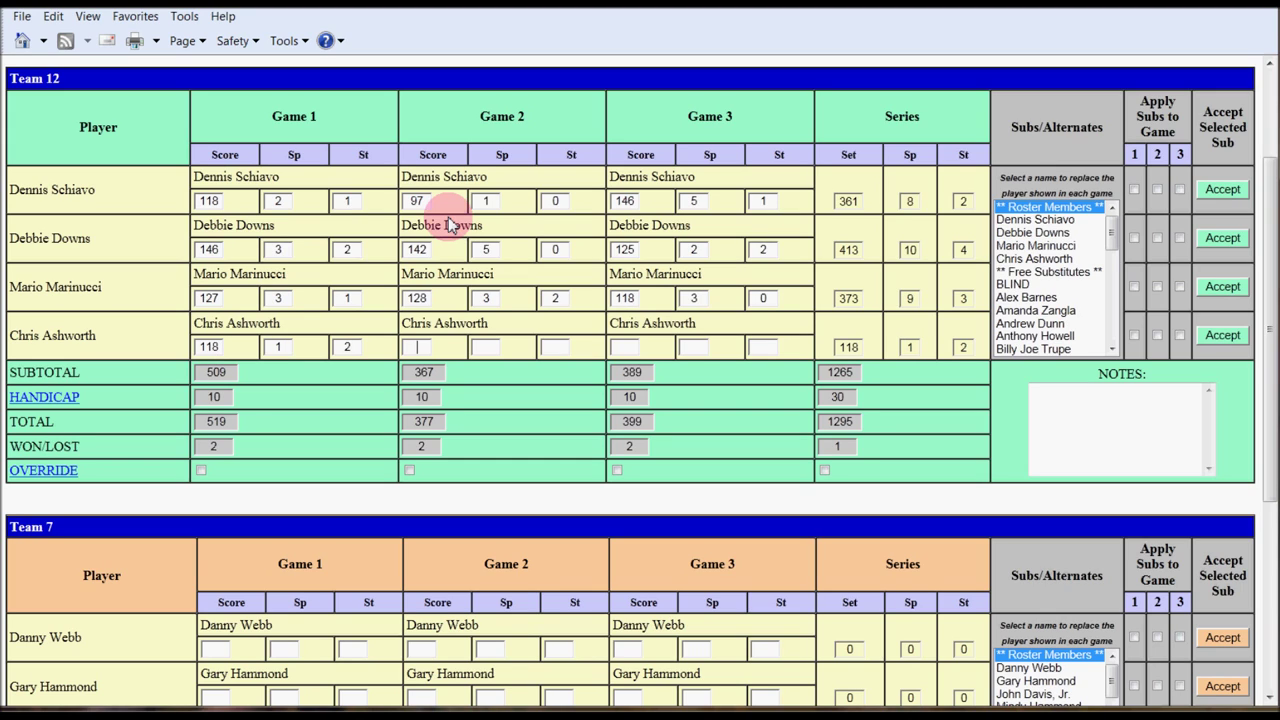
Step: Enter Game 2 for Team 12's fourth player: score 141, 4 spares and 1 strike
{"action": "type", "text": "141"}
{"action": "key", "text": "Tab"}
{"action": "type", "text": "4"}
{"action": "key", "text": "Tab"}
{"action": "type", "text": "1"}
{"action": "key", "text": "Tab"}
Step: Enter Game 3 for Team 12's fourth player: score 116, 2 spares and 1 strike
{"action": "type", "text": "116"}
{"action": "key", "text": "Tab"}
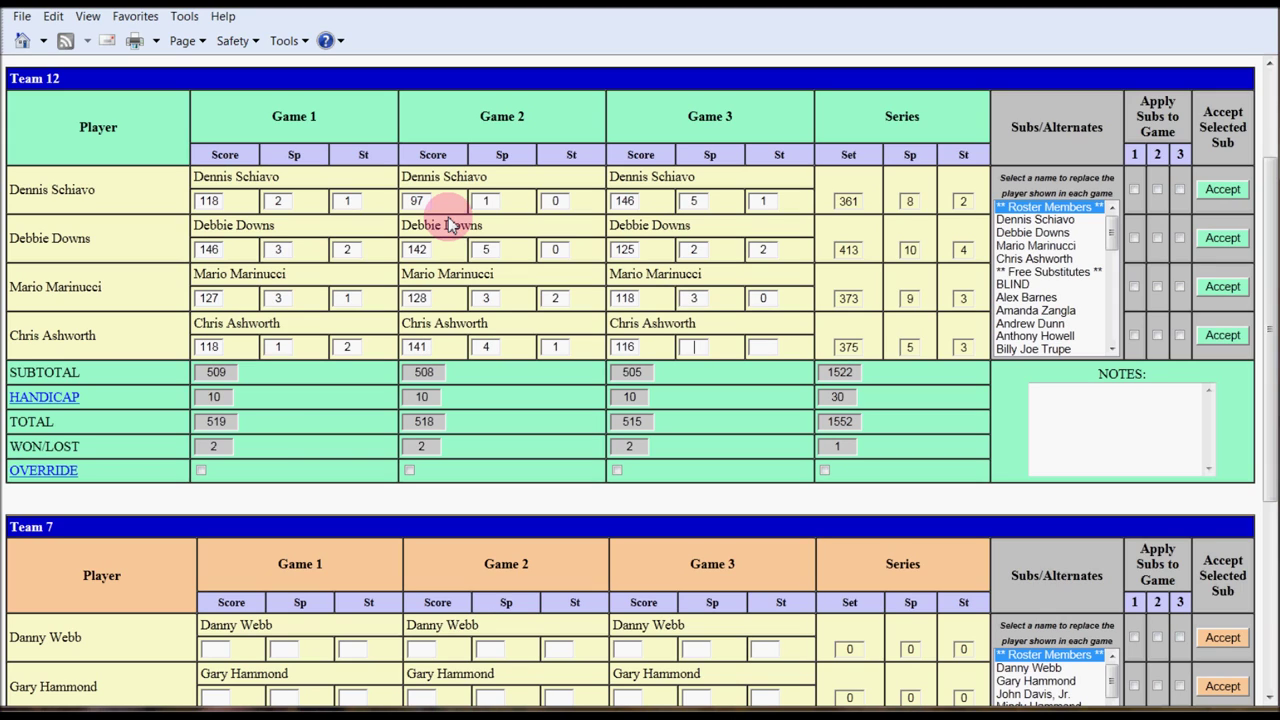
{"action": "type", "text": "2"}
{"action": "key", "text": "Tab"}
{"action": "type", "text": "1"}
{"action": "left_click", "coordinate": [846, 203]}
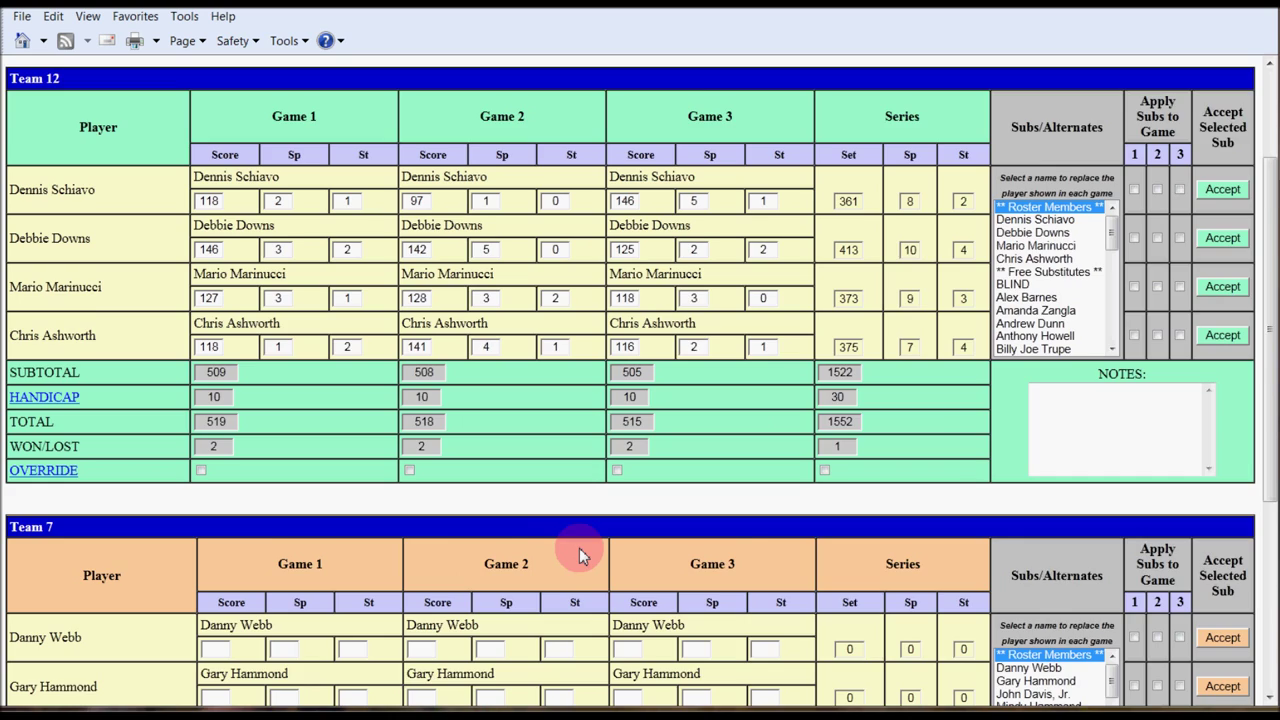
Step: Enter Game 1 for Team 7's first player: score 111, 2 spares and 1 strike
{"action": "scroll", "coordinate": [579, 548], "scroll_direction": "down", "scroll_amount": 5}
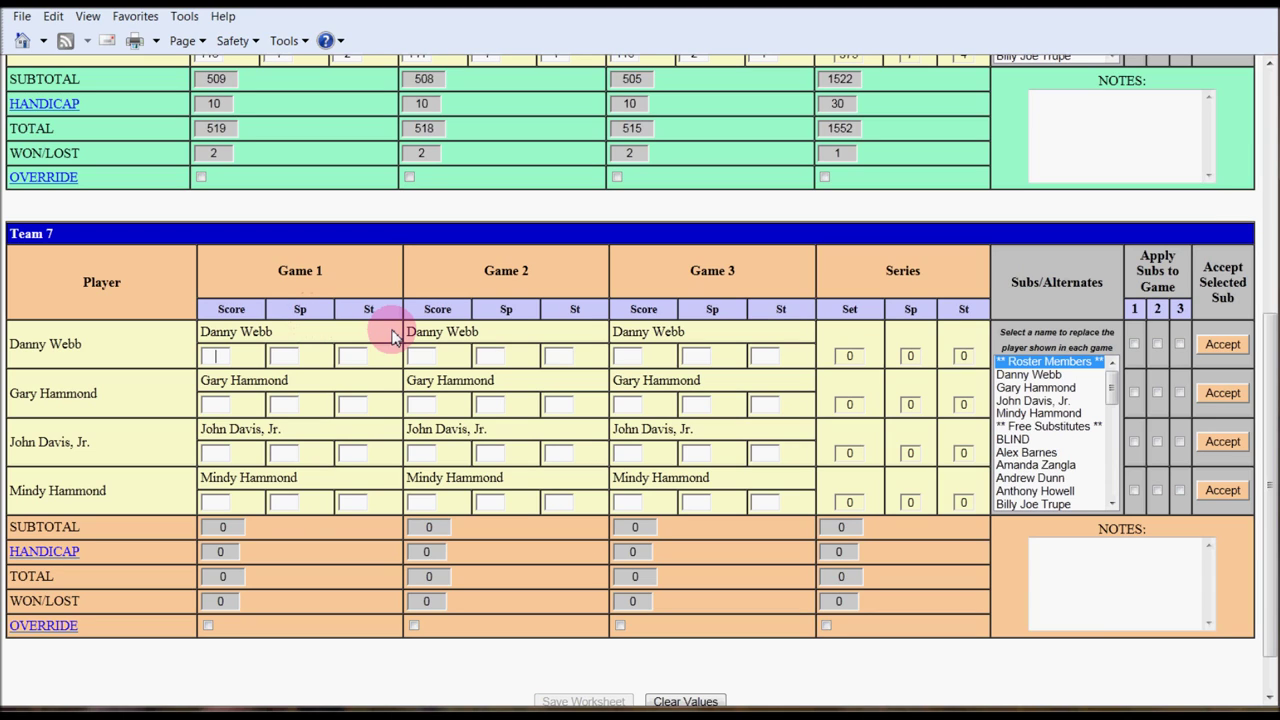
{"action": "type", "text": "111"}
{"action": "key", "text": "Tab"}
{"action": "type", "text": "2"}
{"action": "key", "text": "Tab"}
{"action": "type", "text": "1"}
{"action": "key", "text": "Tab"}
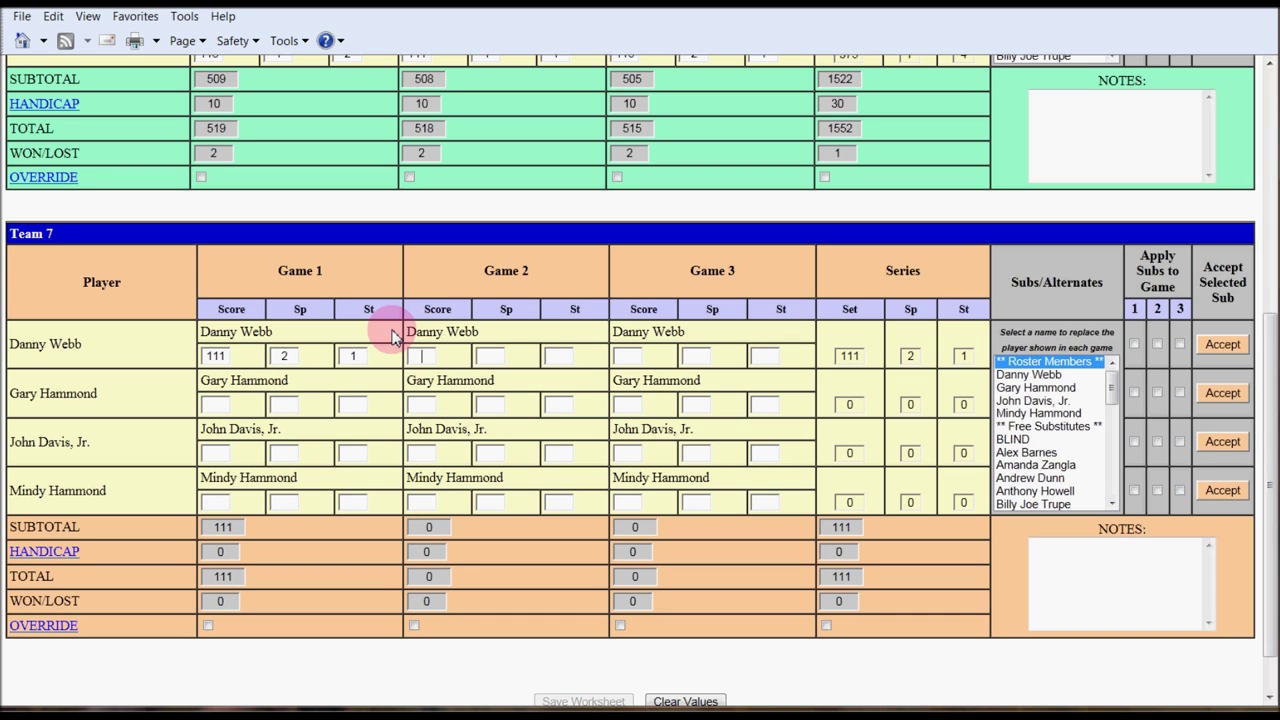
Step: Enter Game 2 for Team 7's first player: score 98, 1 spare and 0 strikes
{"action": "type", "text": "98"}
{"action": "key", "text": "Tab"}
{"action": "type", "text": "1"}
{"action": "key", "text": "Tab"}
{"action": "type", "text": "0"}
{"action": "key", "text": "Tab"}
Step: Enter Game 3 for Team 7's first player: score 123, 2 spares and 2 strikes
{"action": "type", "text": "123"}
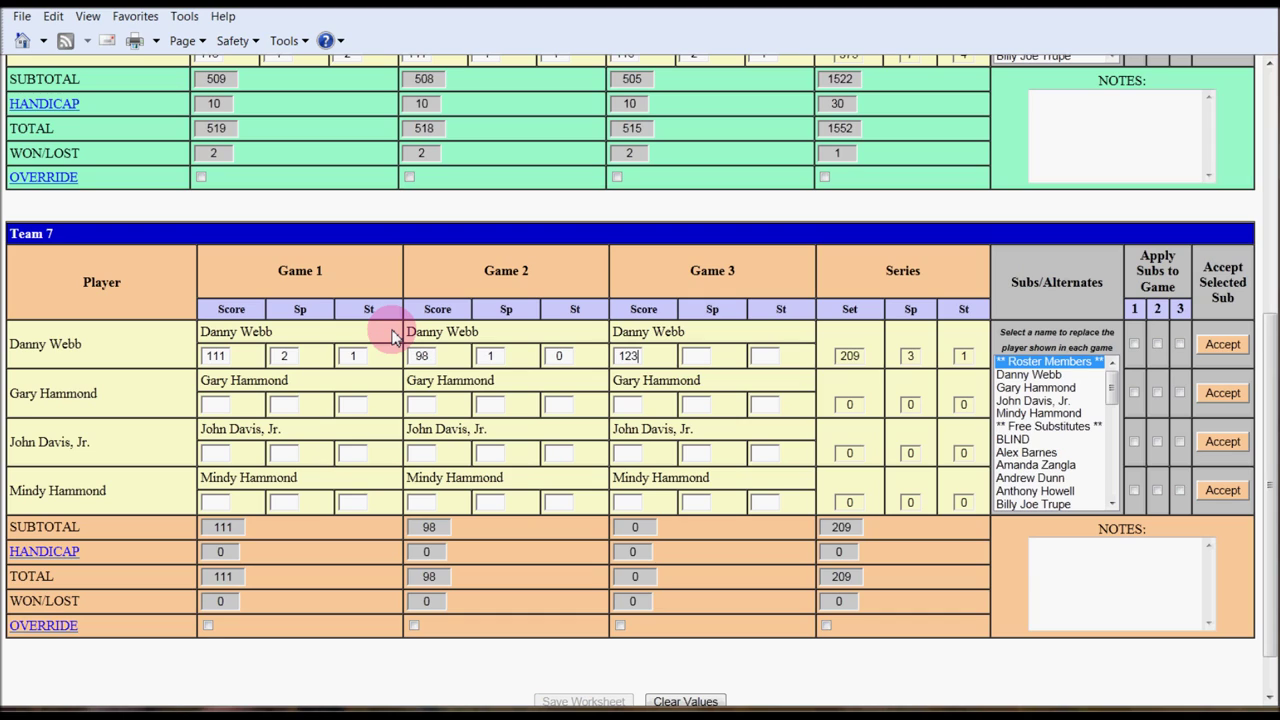
{"action": "key", "text": "Tab"}
{"action": "type", "text": "2"}
{"action": "key", "text": "Tab"}
{"action": "type", "text": "2"}
{"action": "key", "text": "Tab"}
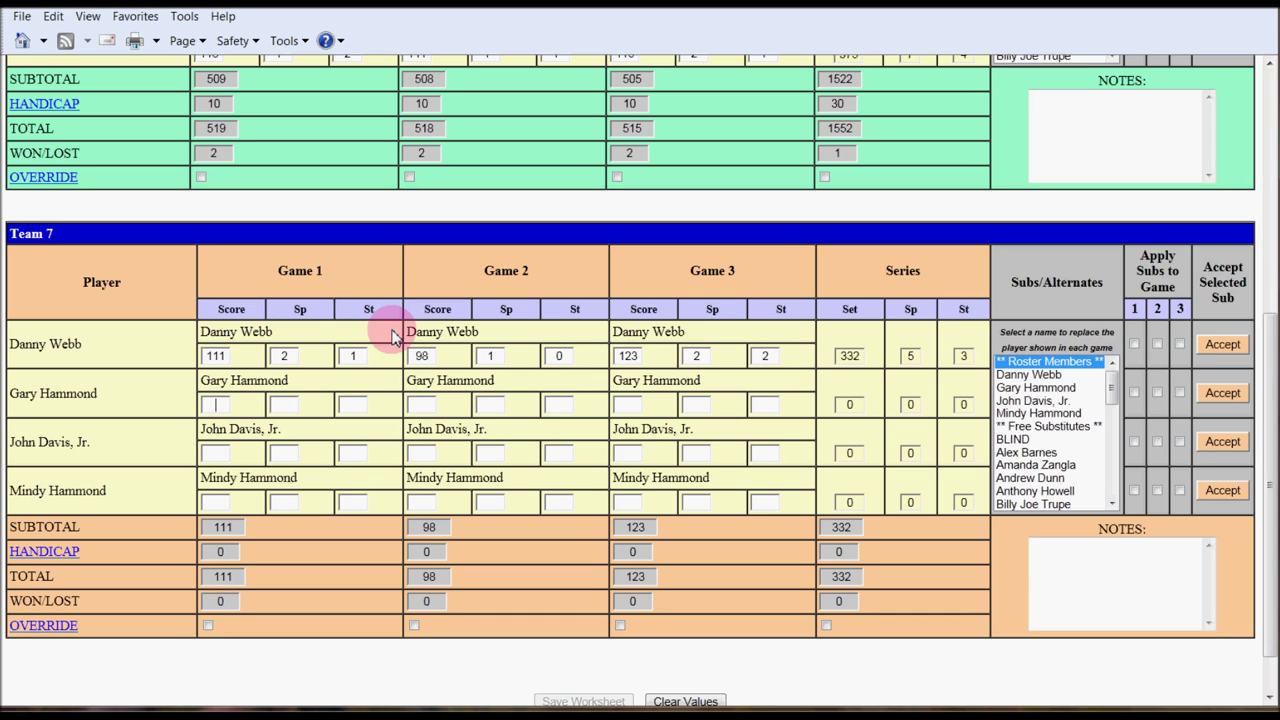
Step: Enter Game 1 for Team 7's second player: score 109, 1 spare and 1 strike
{"action": "type", "text": "109"}
{"action": "key", "text": "Tab"}
{"action": "type", "text": "1"}
{"action": "key", "text": "Tab"}
{"action": "type", "text": "1"}
{"action": "key", "text": "Tab"}
Step: Enter Game 2 for Team 7's second player: score 129, 5 spares and 0 strikes
{"action": "type", "text": "129"}
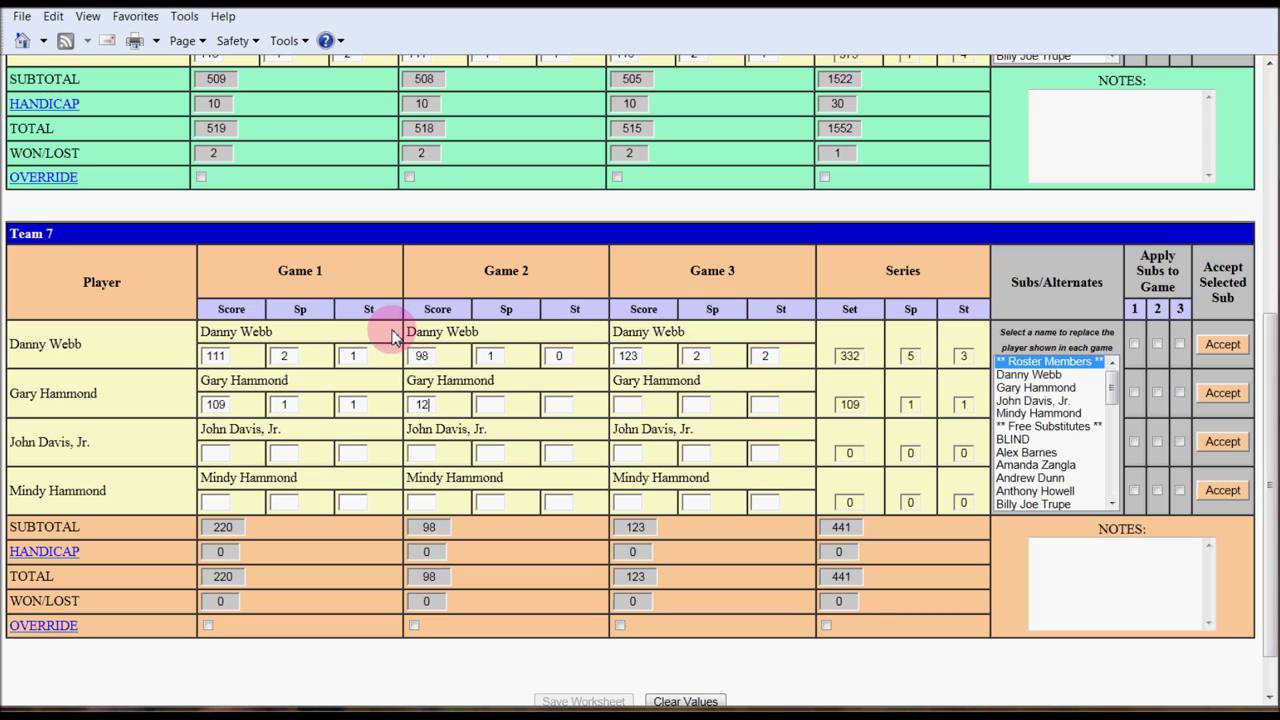
{"action": "key", "text": "Tab"}
{"action": "type", "text": "5"}
{"action": "key", "text": "Tab"}
{"action": "type", "text": "0"}
{"action": "key", "text": "Tab"}
Step: Enter Game 3 for Team 7's second player: score 154, 3 spares and 3 strikes
{"action": "type", "text": "154"}
{"action": "key", "text": "Tab"}
{"action": "type", "text": "3"}
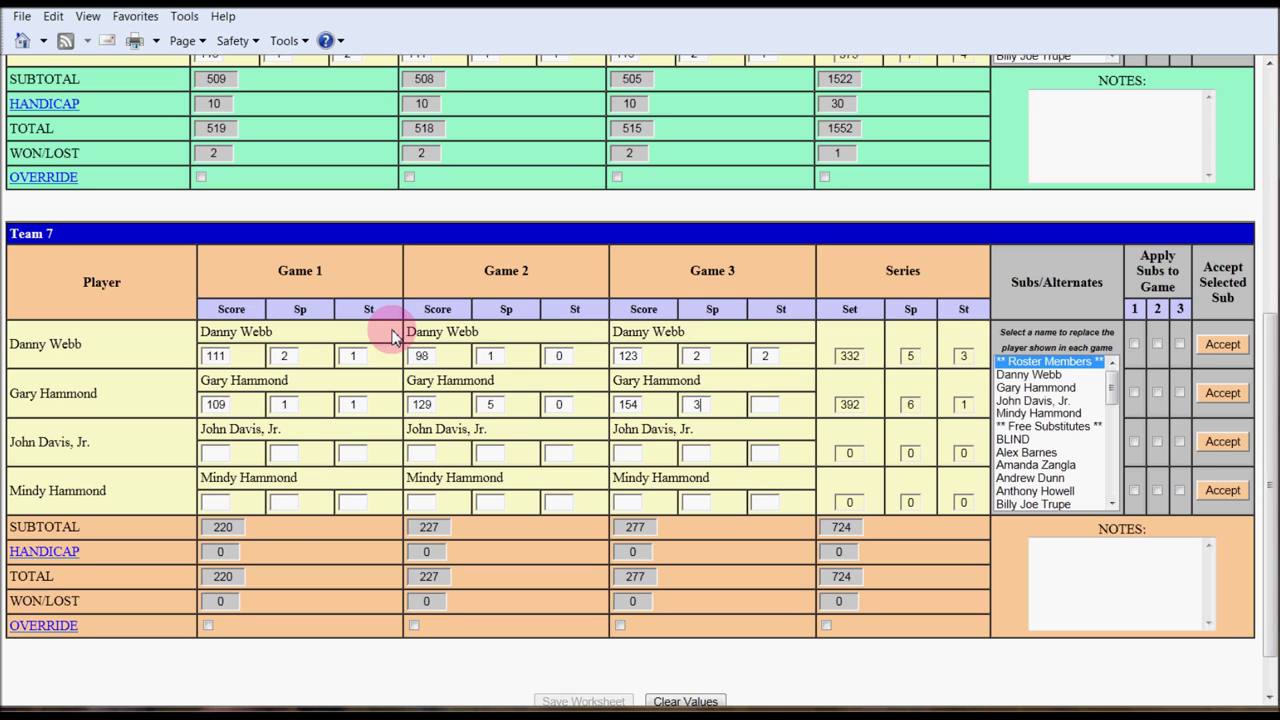
{"action": "key", "text": "Tab"}
{"action": "type", "text": "3"}
{"action": "key", "text": "Tab"}
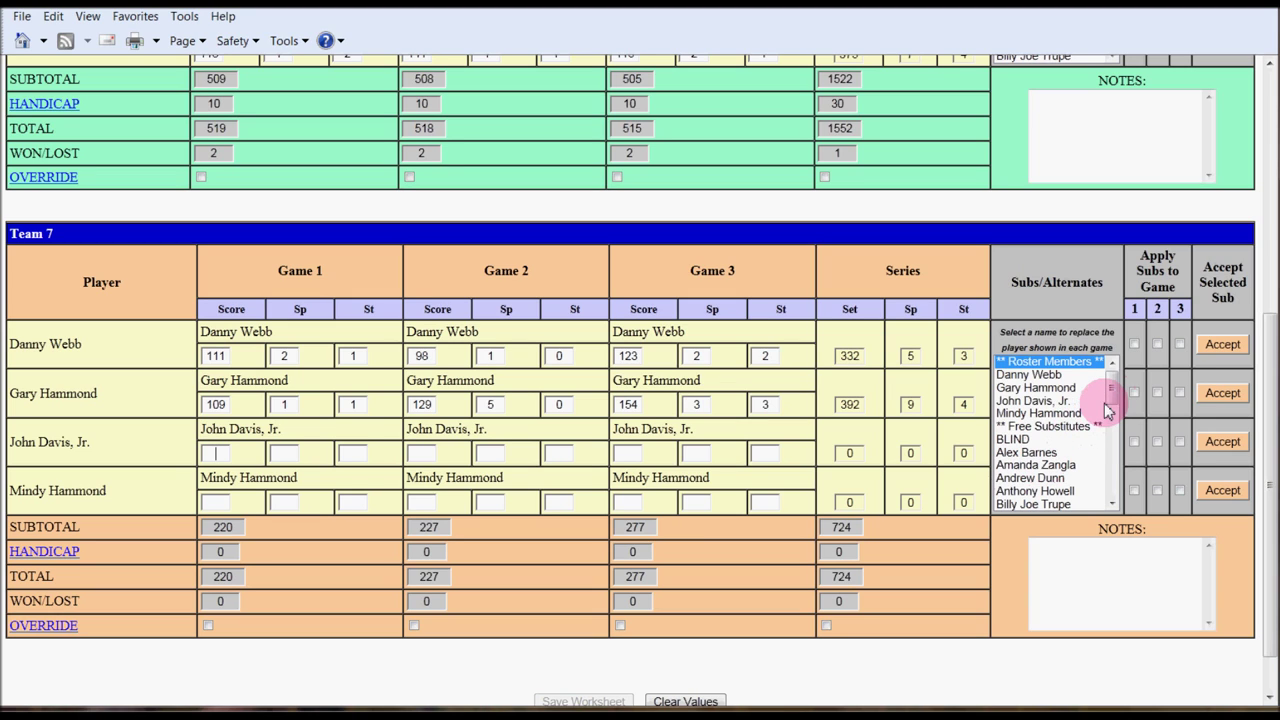
Step: Replace Team 7's third player in Games 1, 2 and 3 with the third-to-last name among the available substitutes
{"action": "left_click_drag", "start_coordinate": [1115, 398], "coordinate": [1101, 492]}
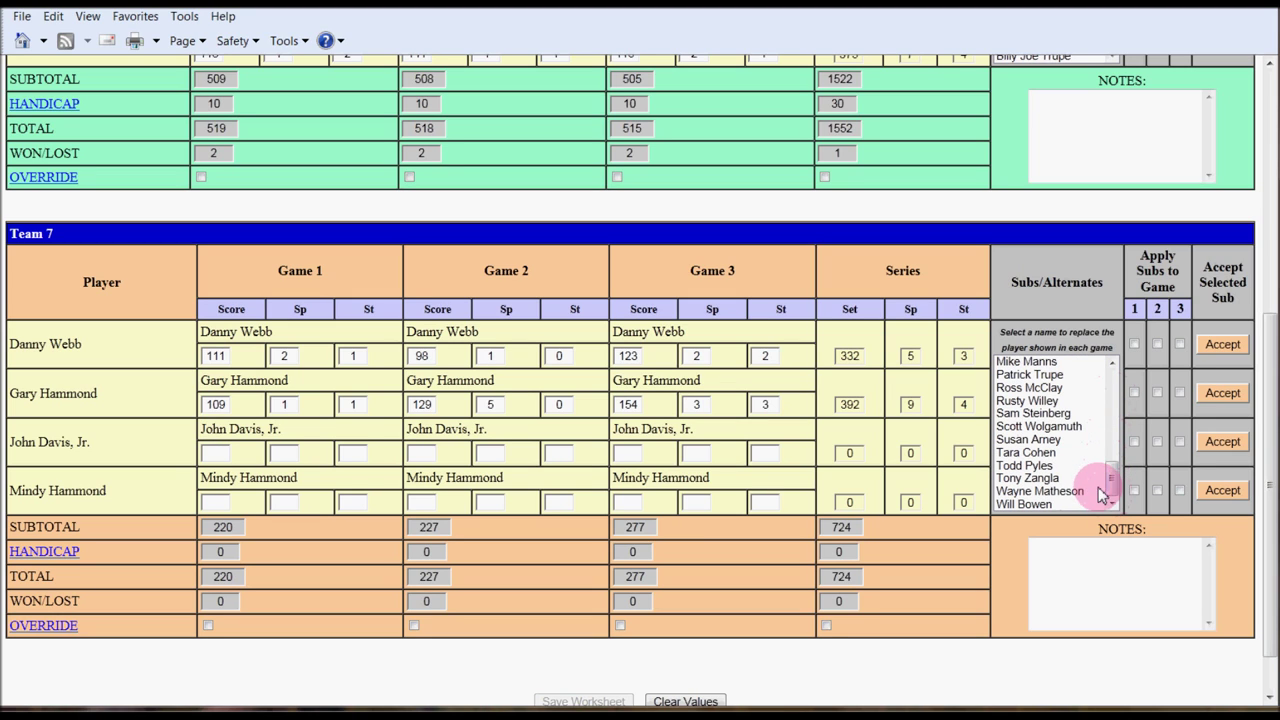
{"action": "left_click", "coordinate": [1039, 480]}
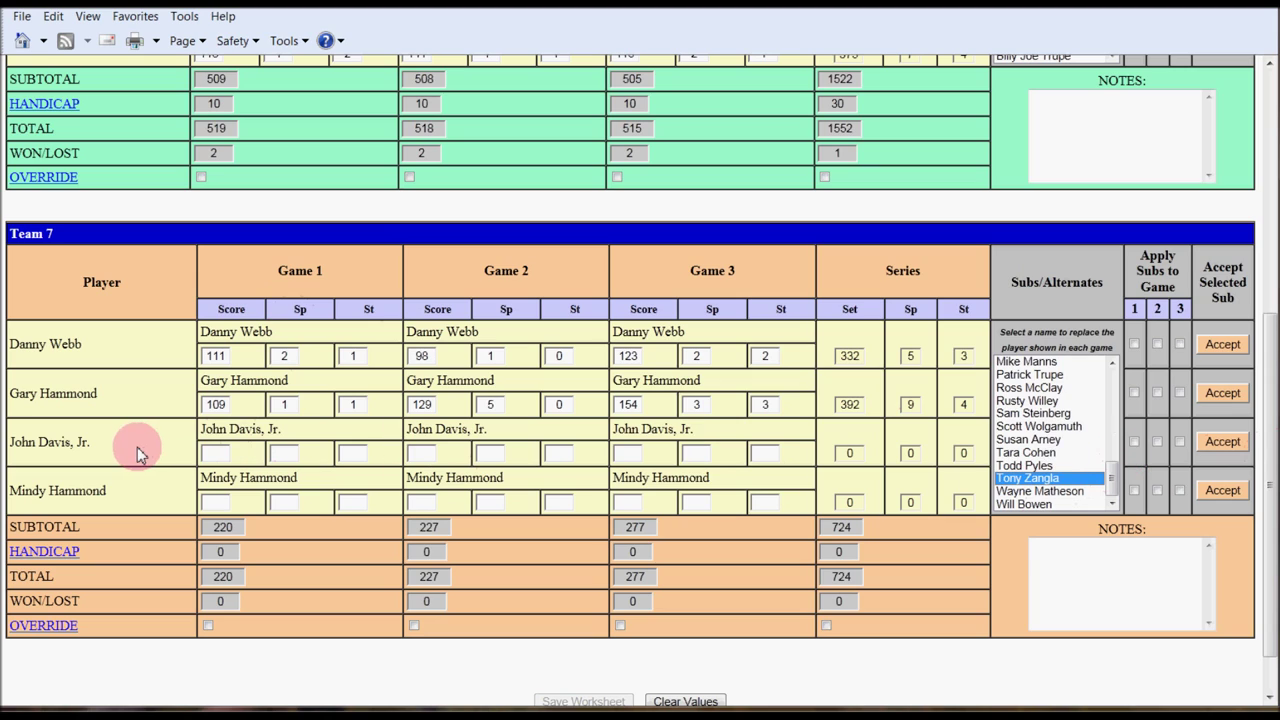
{"action": "left_click", "coordinate": [1159, 444]}
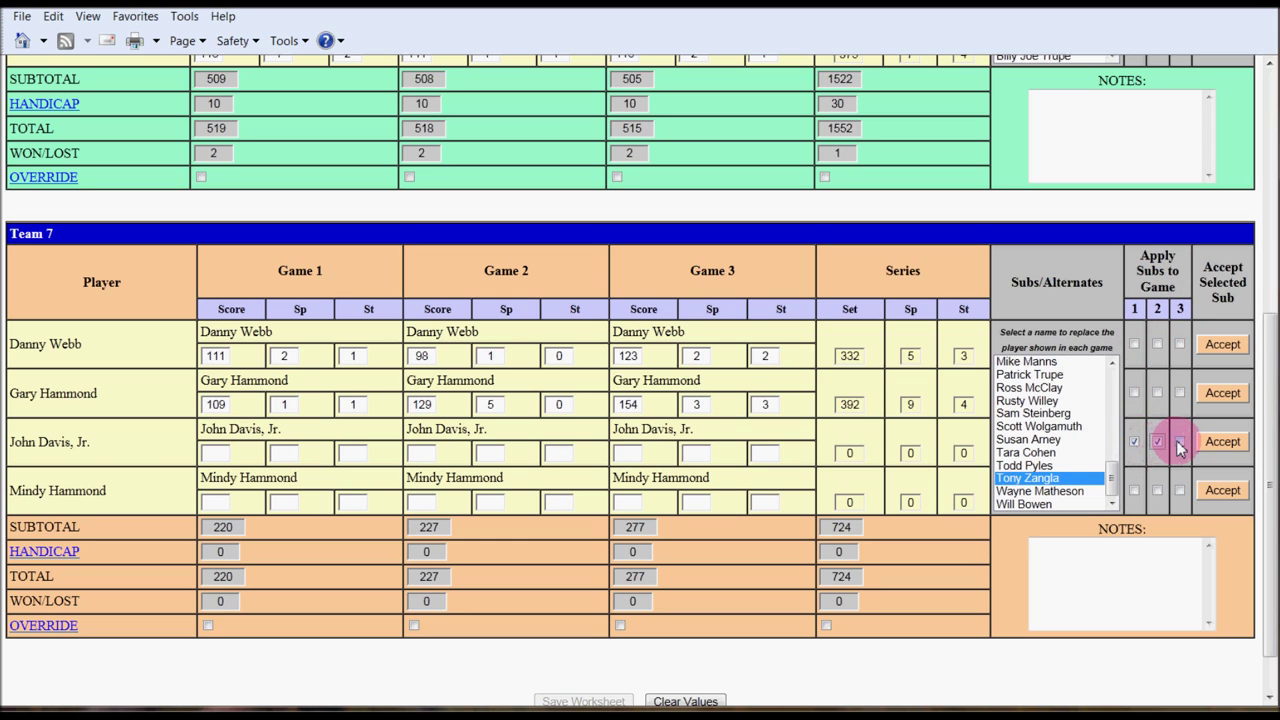
{"action": "left_click", "coordinate": [1178, 446]}
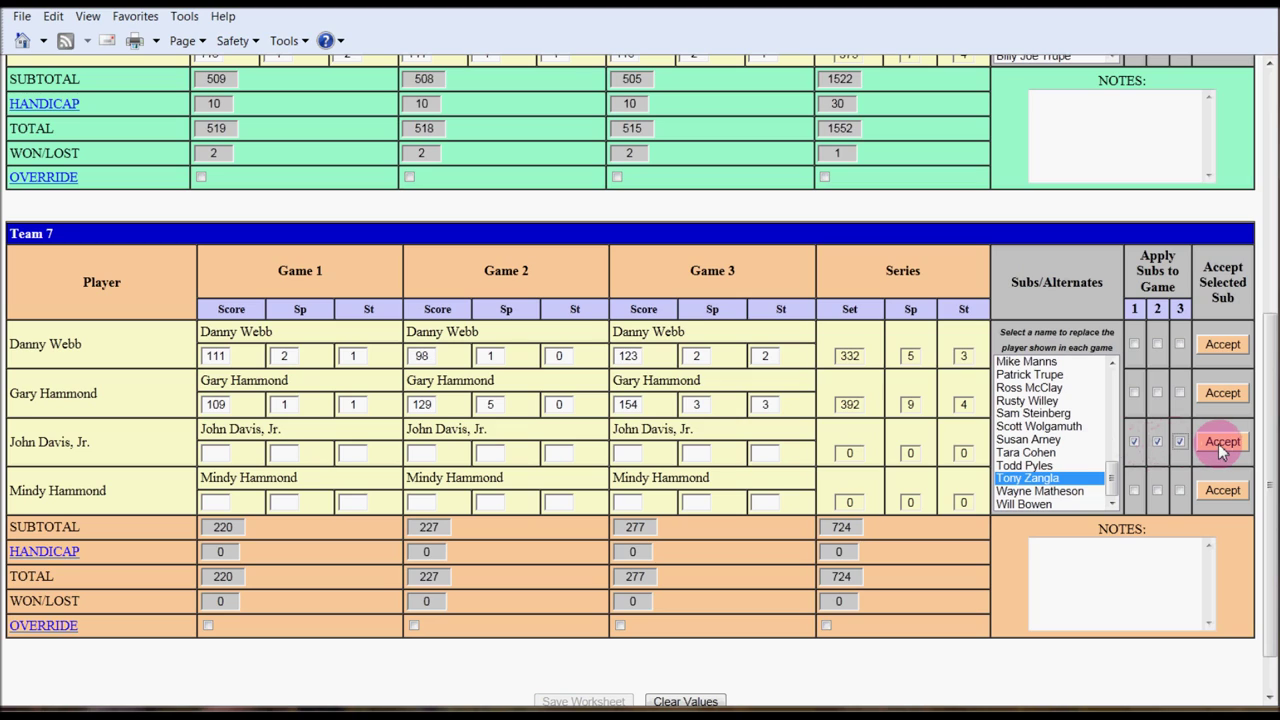
{"action": "left_click", "coordinate": [1218, 443]}
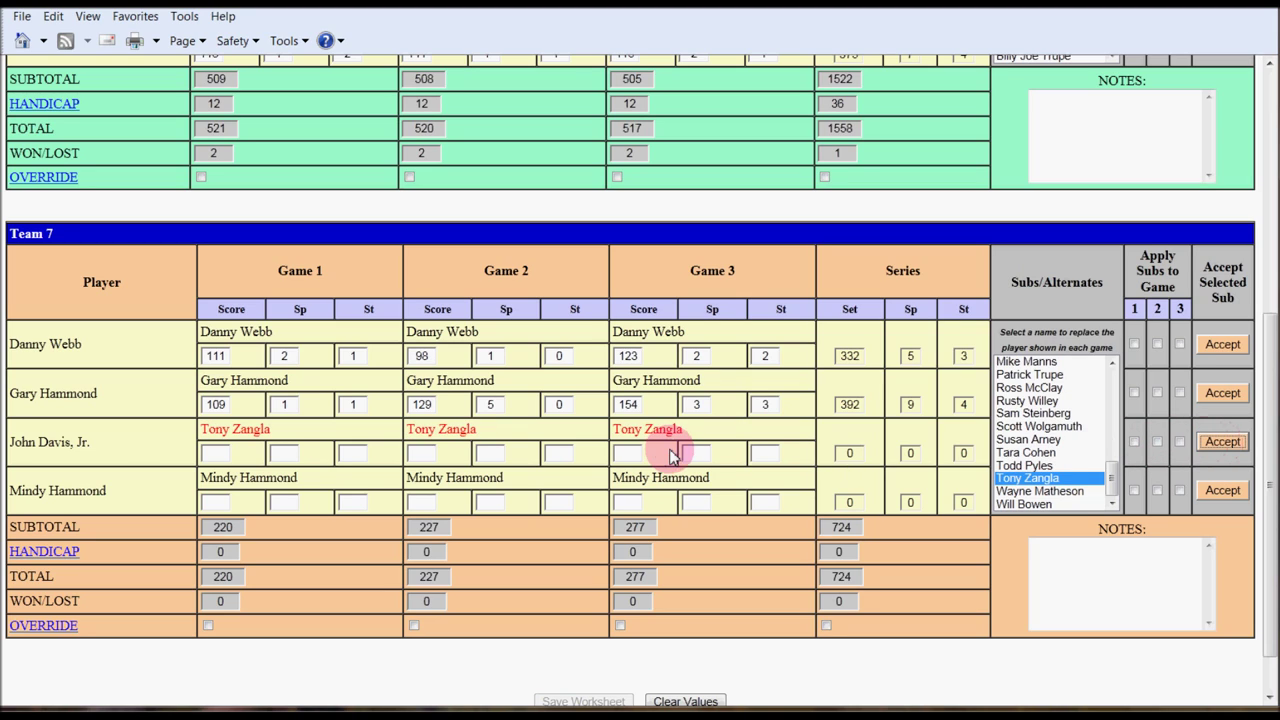
Step: Review how Team 12's Game 1 handicap is calculated from the two team averages, then close the explanation
{"action": "left_click", "coordinate": [240, 118]}
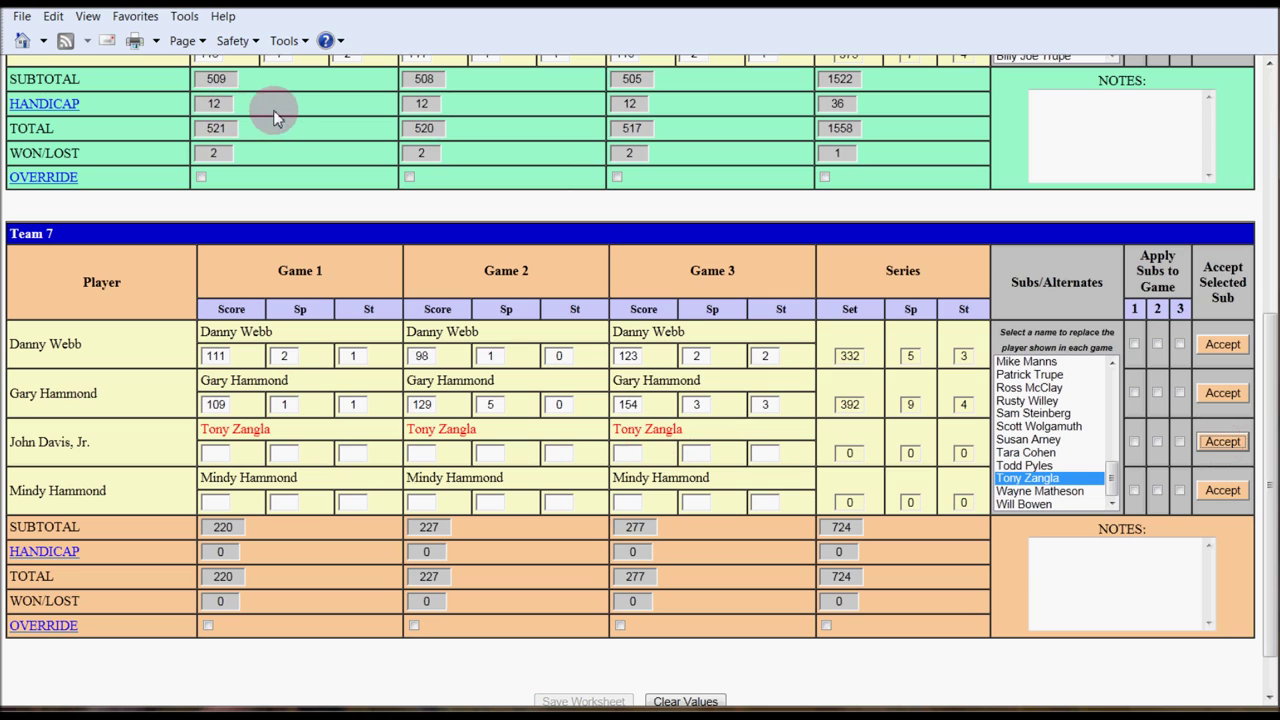
{"action": "left_click", "coordinate": [400, 225]}
{"action": "left_click", "coordinate": [276, 185]}
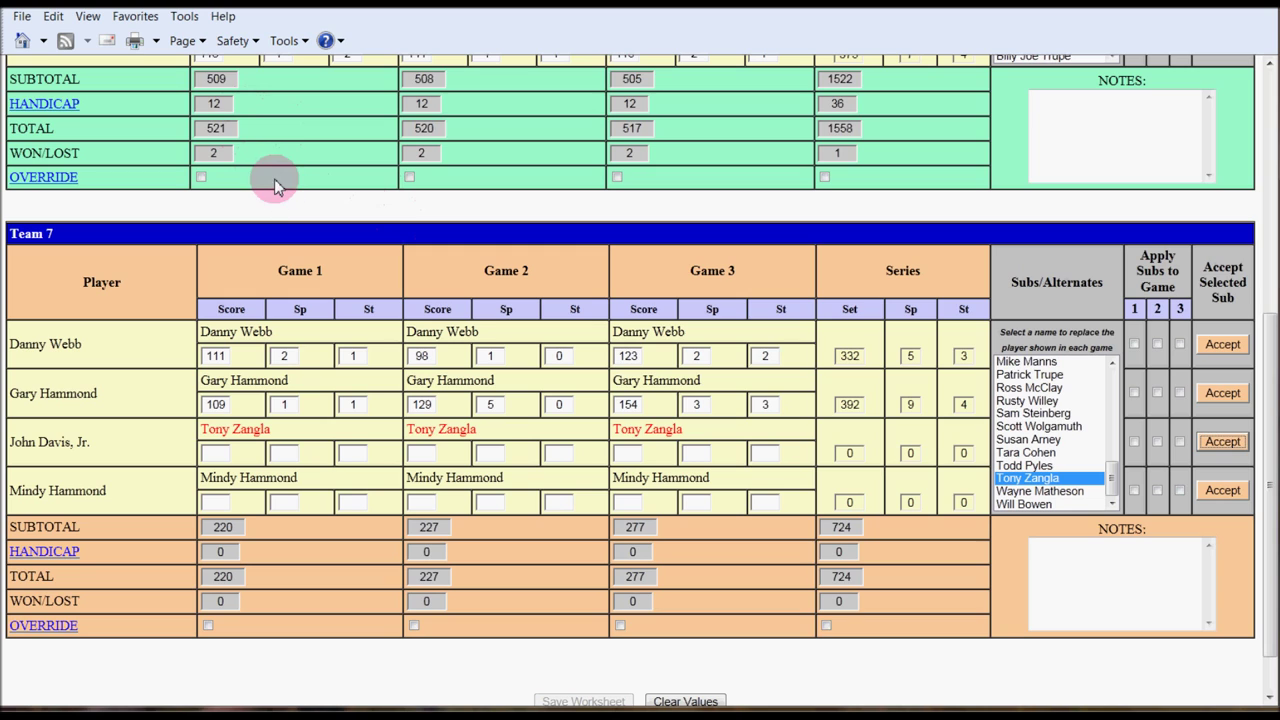
{"action": "left_click", "coordinate": [222, 105]}
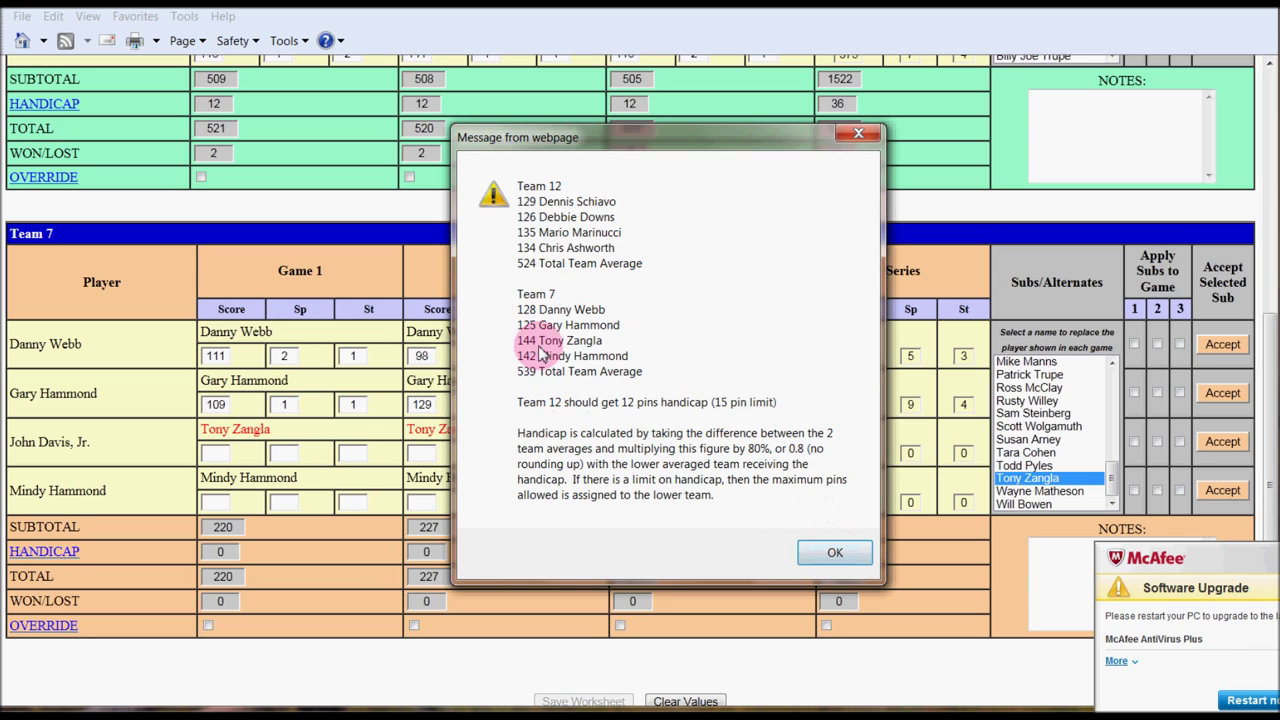
{"action": "left_click", "coordinate": [840, 552]}
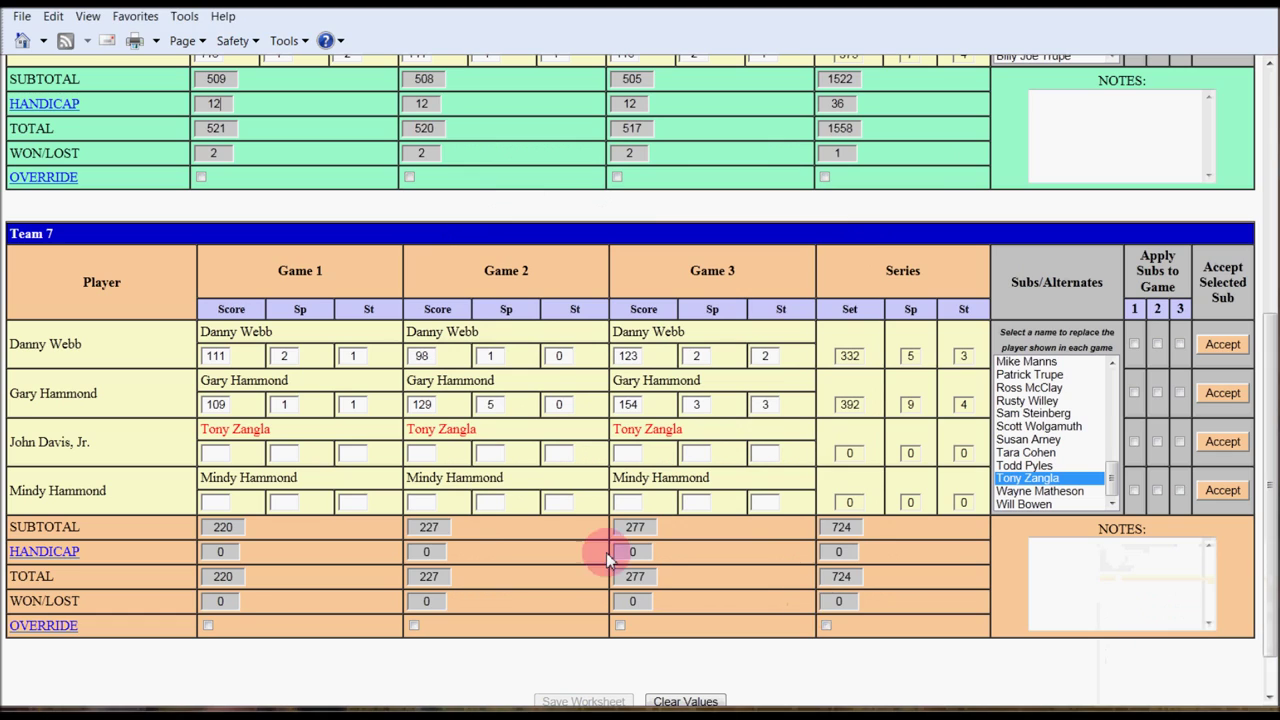
Step: Enter Game 1 for Team 7's substitute in the third row: score 138, 4 spares and 1 strike
{"action": "left_click", "coordinate": [212, 454]}
{"action": "type", "text": "138"}
{"action": "key", "text": "Tab"}
Step: Enter the Team 7 substitute's Game 2 (score 128, 3 spares, 1 strike) and Game 3 (score 110, 2 spares, 0 strikes)
{"action": "type", "text": "12"}
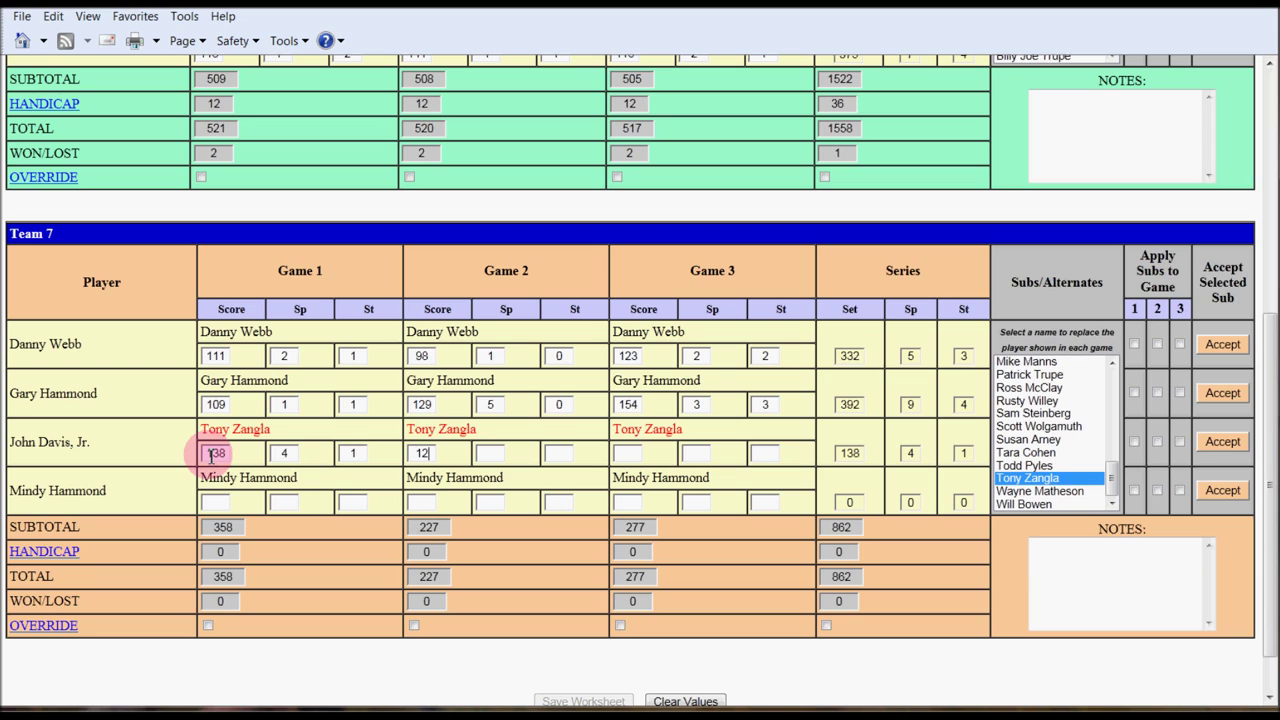
{"action": "type", "text": "8"}
{"action": "key", "text": "Tab"}
{"action": "type", "text": "3110"}
{"action": "key", "text": "Tab"}
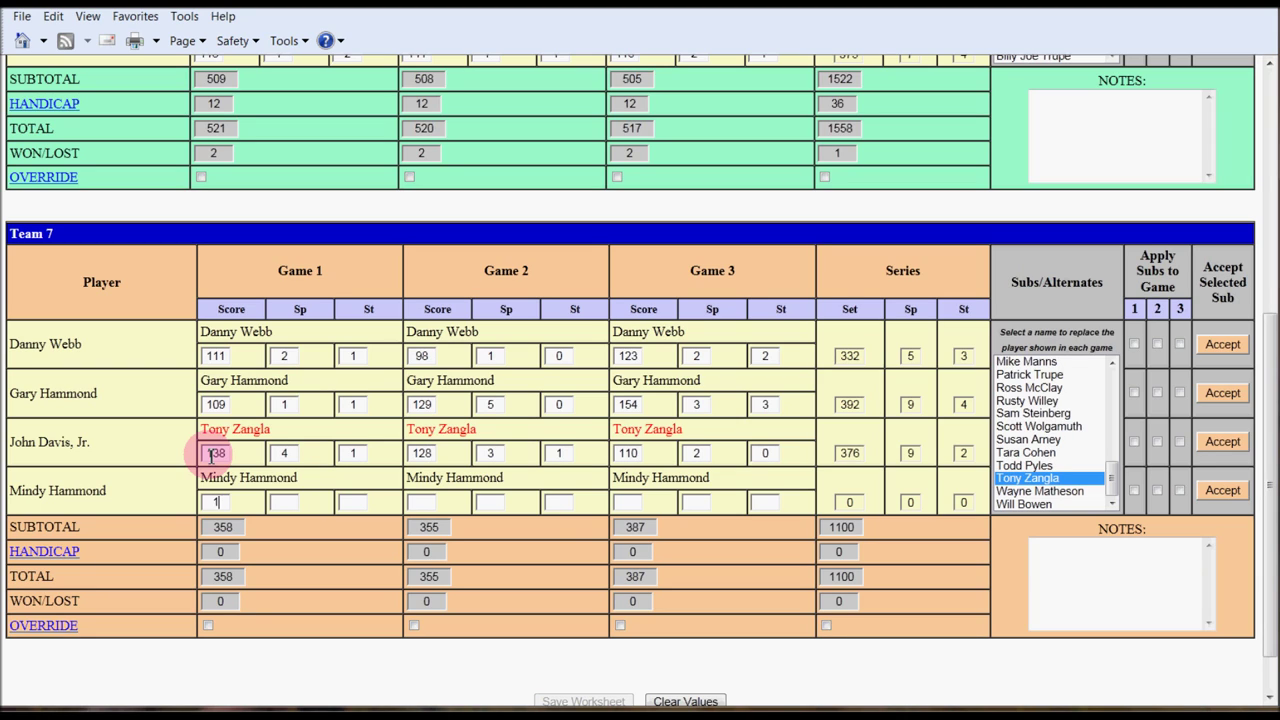
Step: Enter Game 1 for Team 7's fourth player: score 161, 6 spares and 2 strikes
{"action": "type", "text": "161"}
{"action": "key", "text": "Tab"}
{"action": "type", "text": "6"}
{"action": "key", "text": "Tab"}
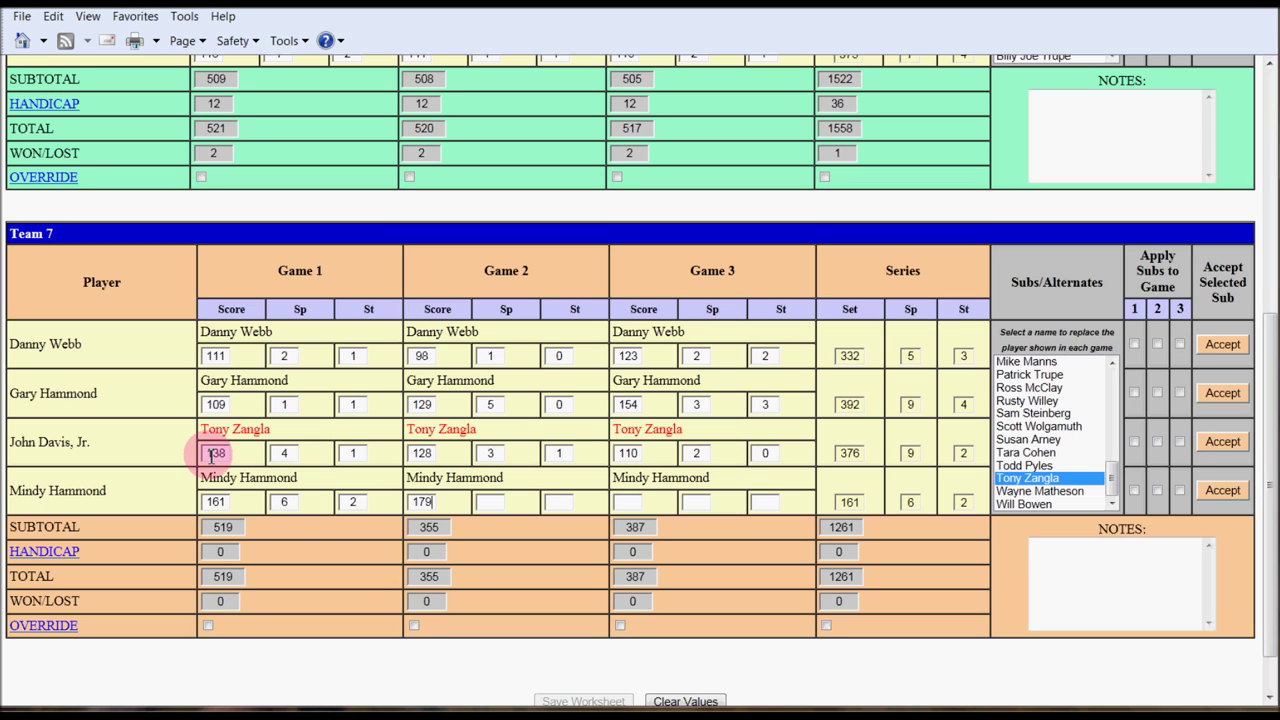
Step: Enter Game 2 for Team 7's fourth player: score 179, 4 spares and 4 strikes
{"action": "key", "text": "Tab"}
{"action": "type", "text": "4"}
{"action": "key", "text": "Tab"}
Step: Enter Game 3 for Team 7's fourth player: score 118, 4 spares and 0 strikes
{"action": "key", "text": "Tab"}
{"action": "type", "text": "4"}
{"action": "key", "text": "Tab"}
{"action": "type", "text": "0"}
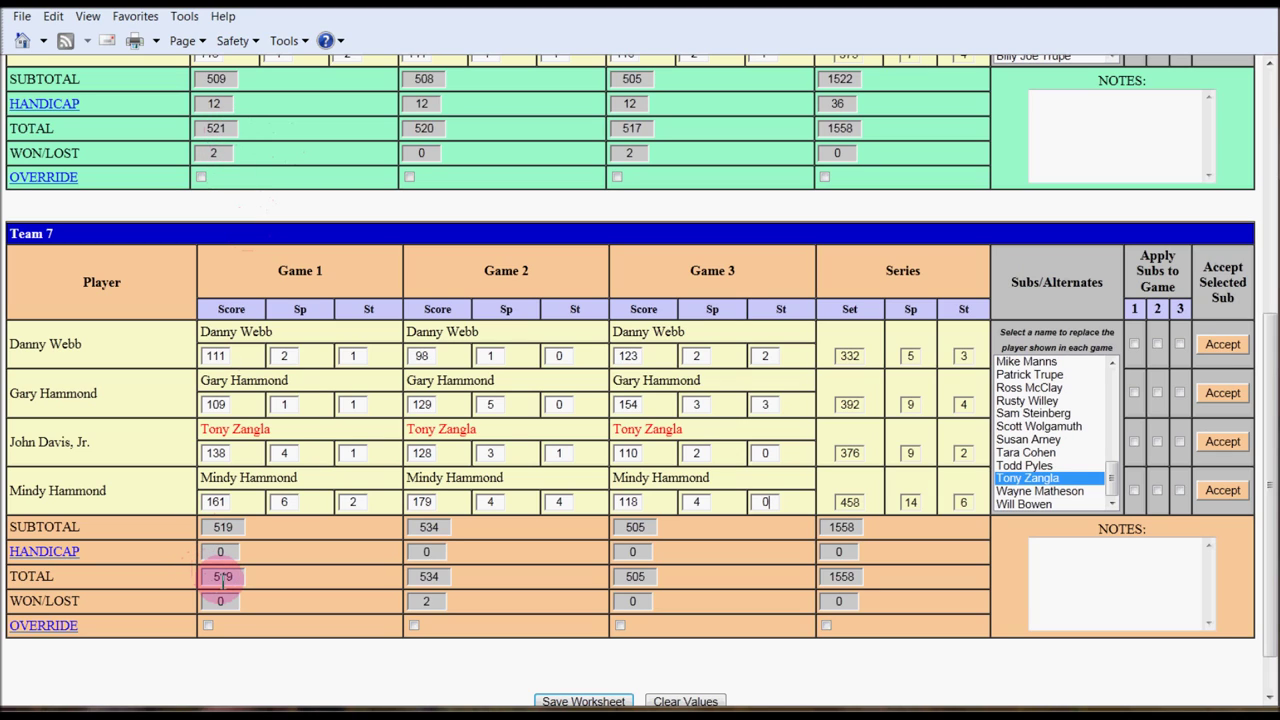
Step: Override Team 12's won/lost points for the series and set them to 1
{"action": "left_click", "coordinate": [202, 178]}
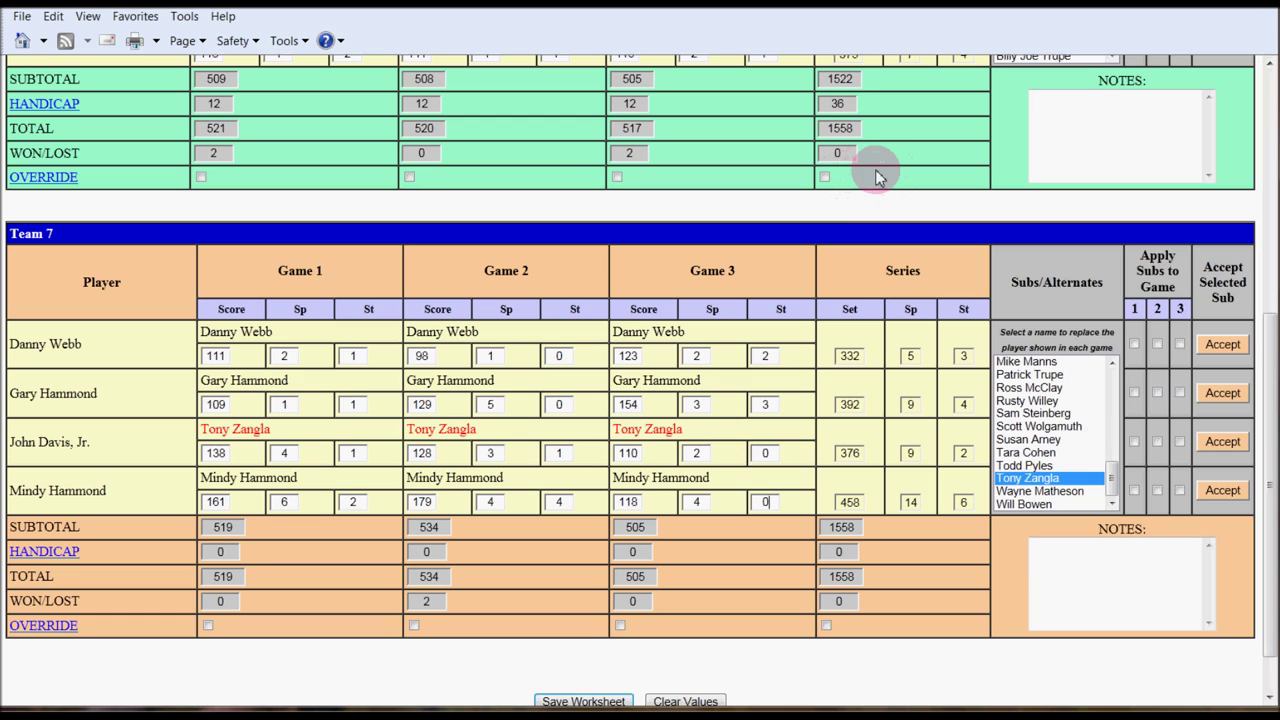
{"action": "left_click", "coordinate": [824, 178]}
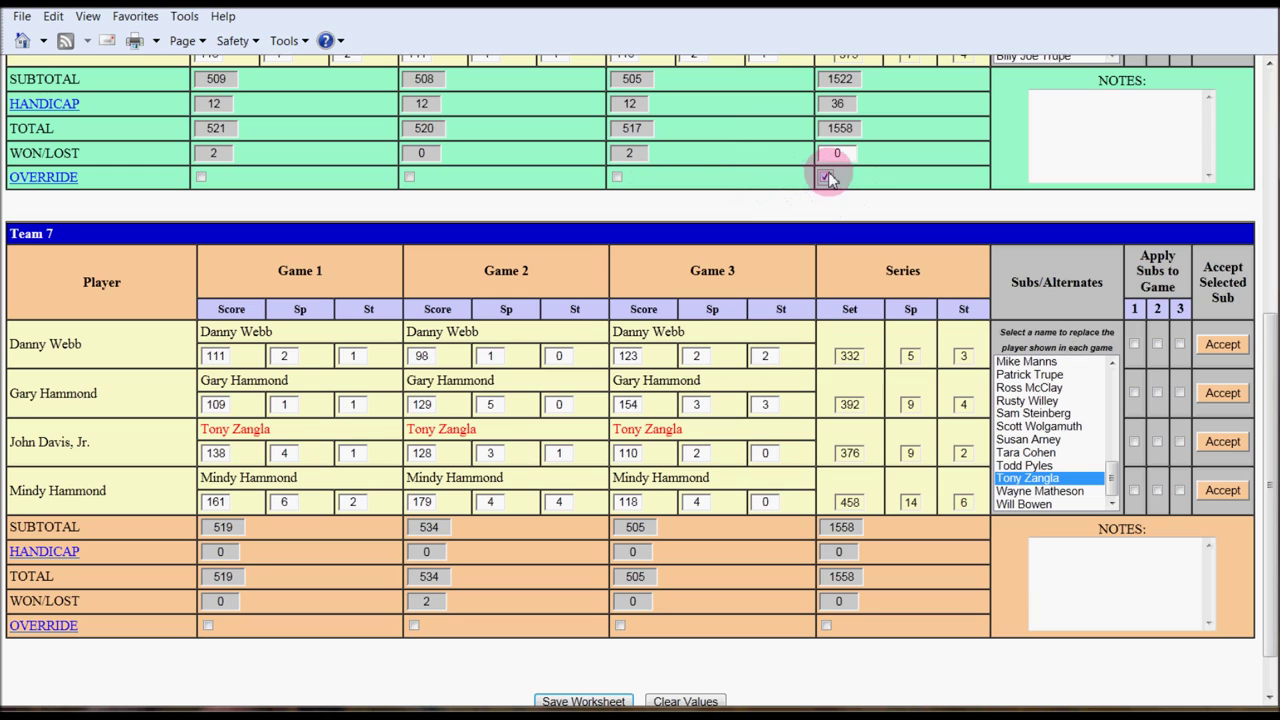
{"action": "double_click", "coordinate": [840, 155]}
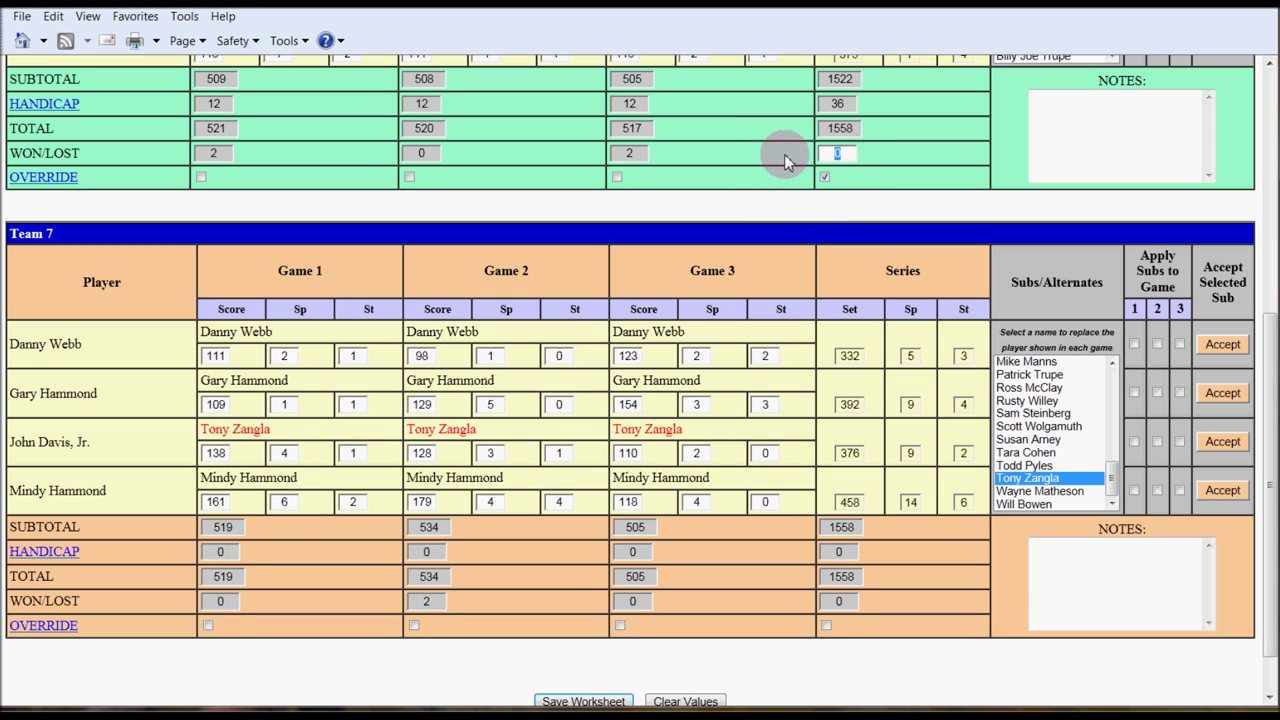
{"action": "left_click", "coordinate": [896, 193]}
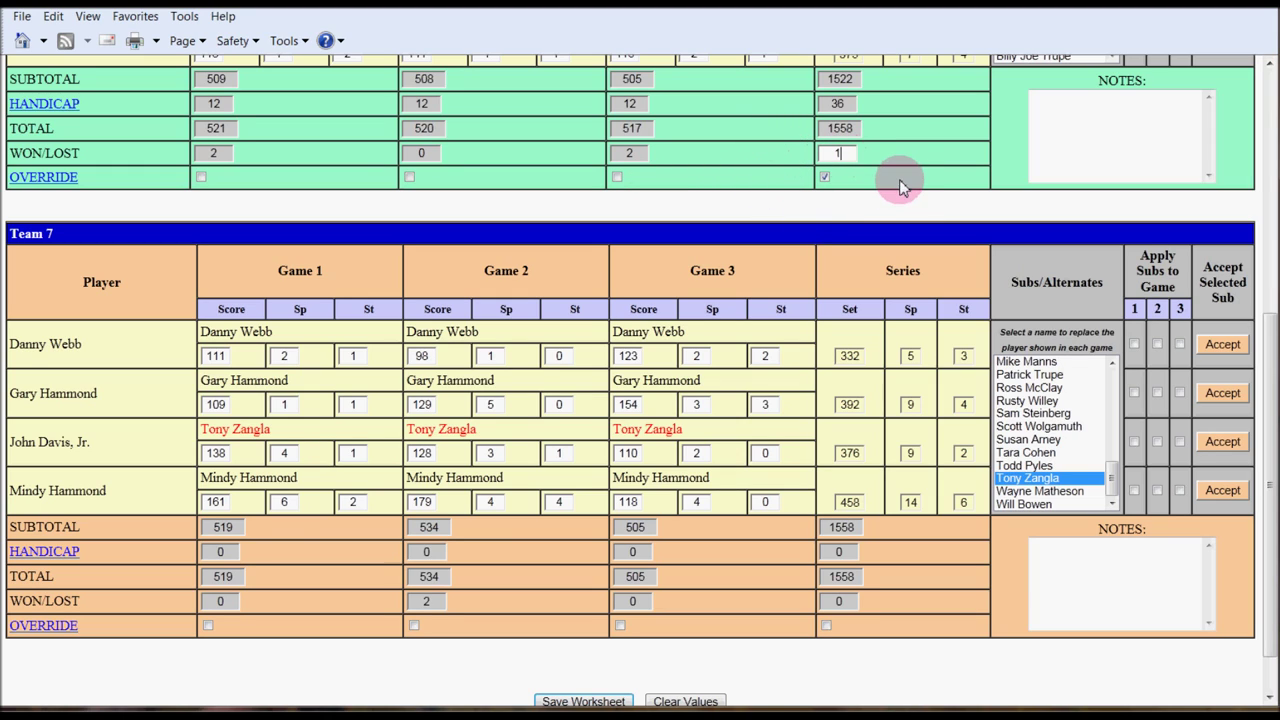
{"action": "left_click", "coordinate": [900, 187]}
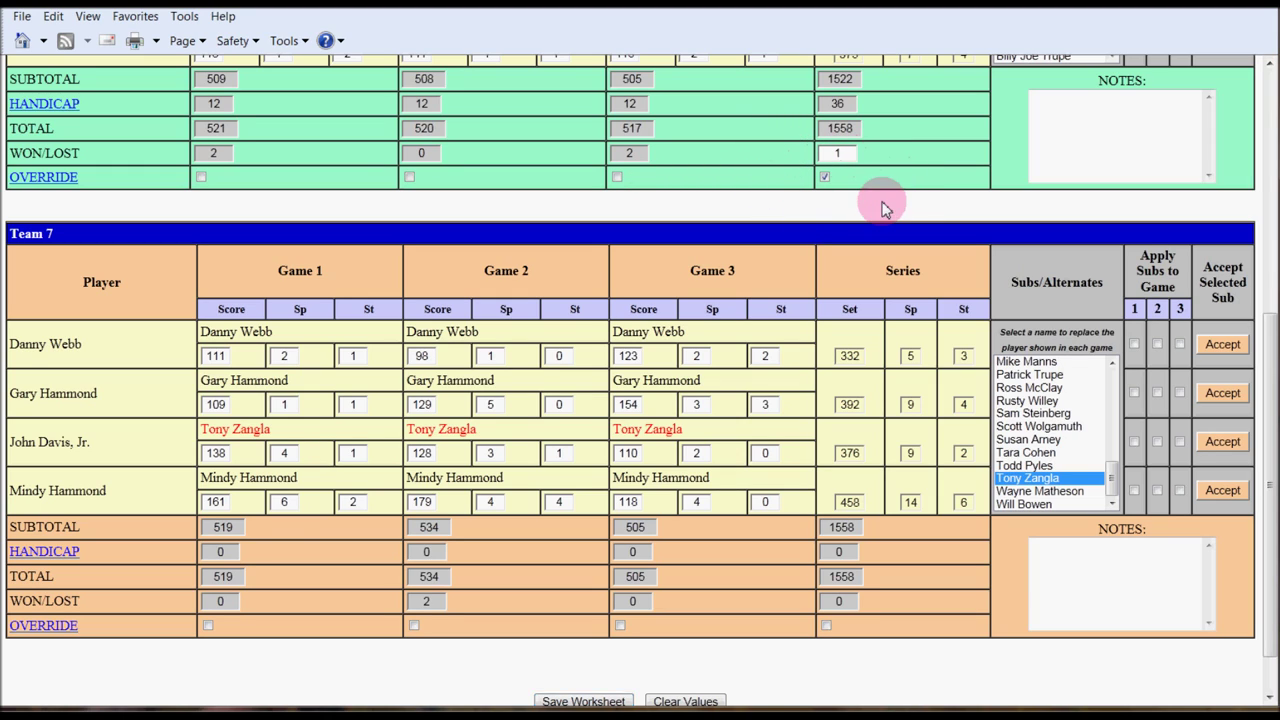
Step: Save the worksheet for the match between Teams 12 and 7 and return to the match selection
{"action": "left_click", "coordinate": [604, 703]}
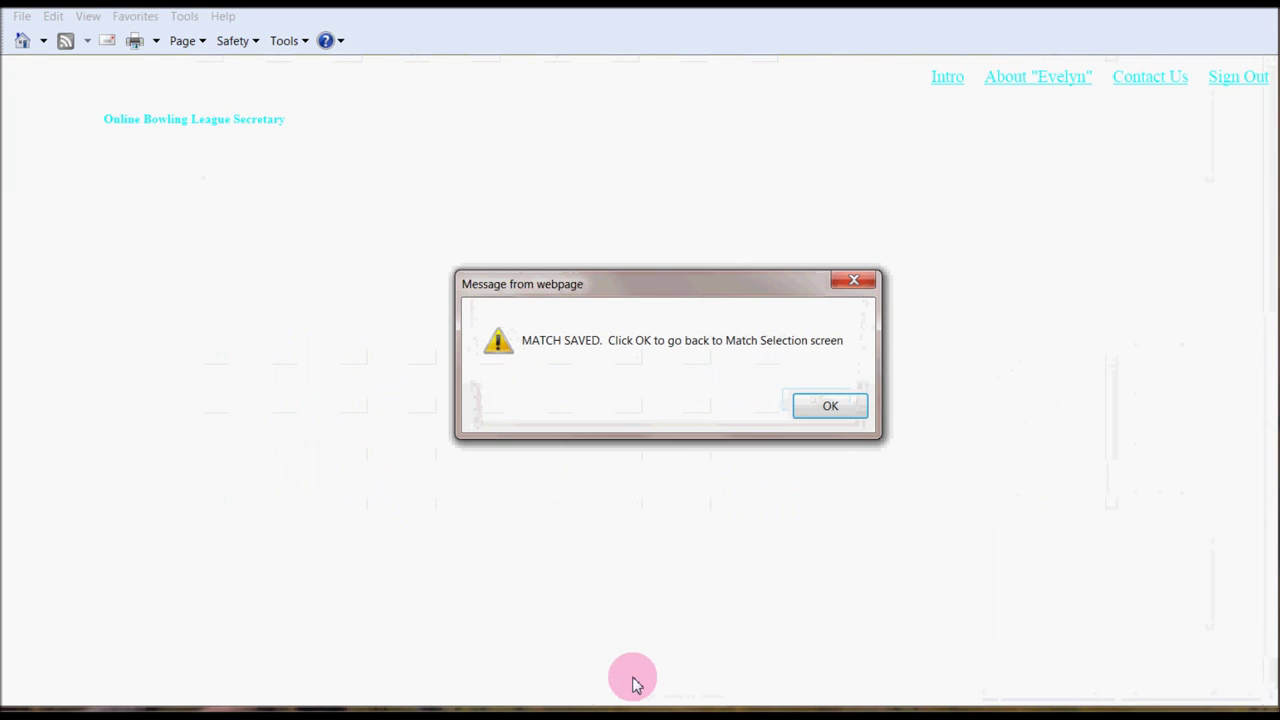
{"action": "left_click", "coordinate": [849, 408]}
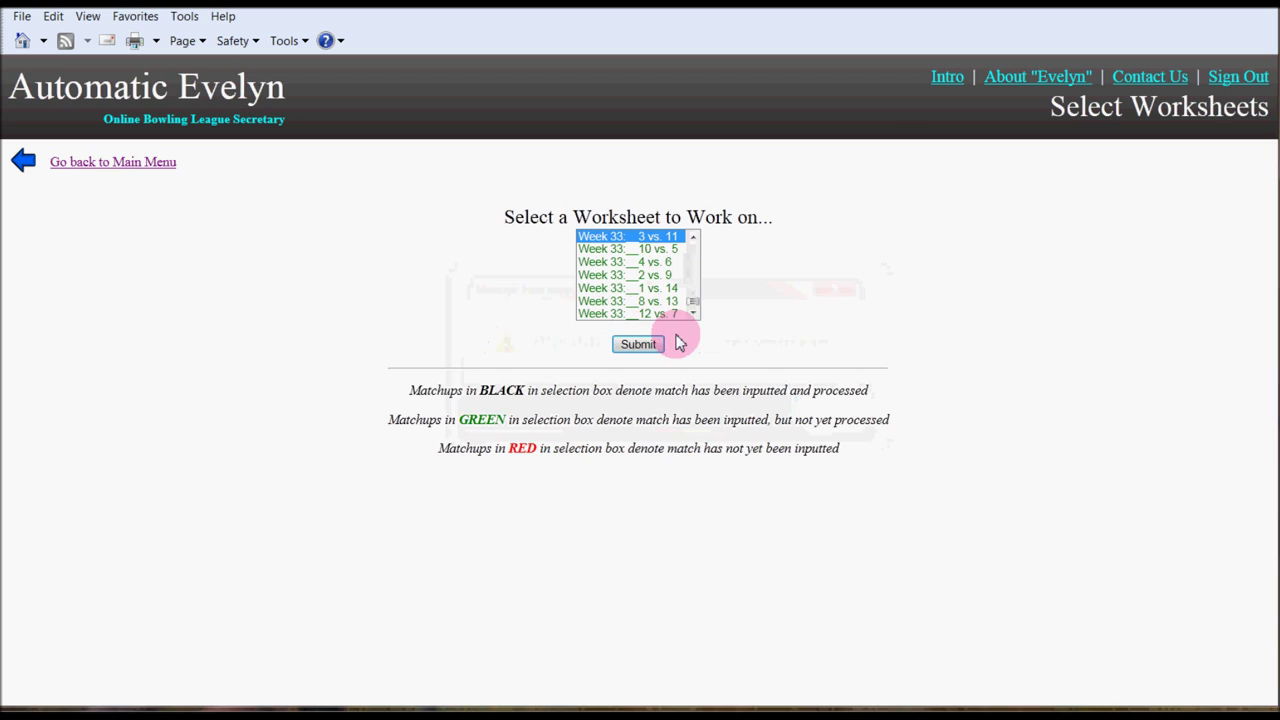
Step: Return to the main menu and open the page for processing scores and building the league web site
{"action": "left_click", "coordinate": [127, 164]}
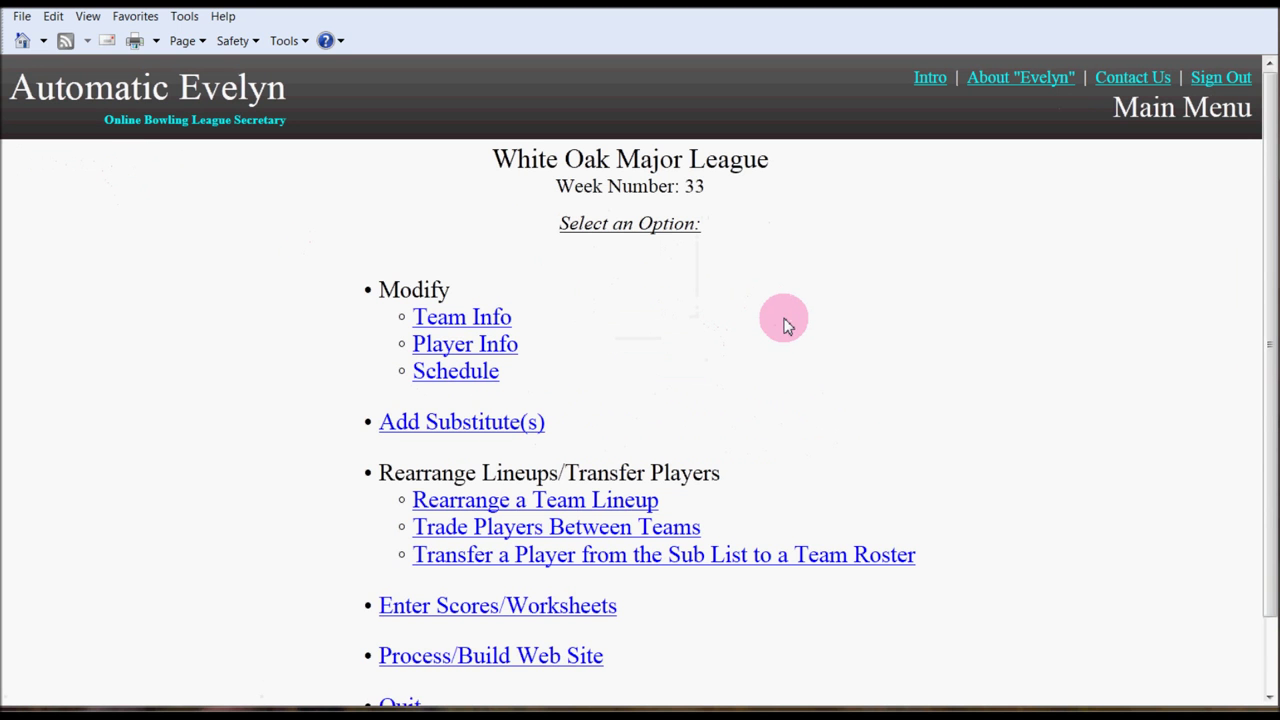
{"action": "scroll", "coordinate": [785, 325], "scroll_direction": "down", "scroll_amount": 2}
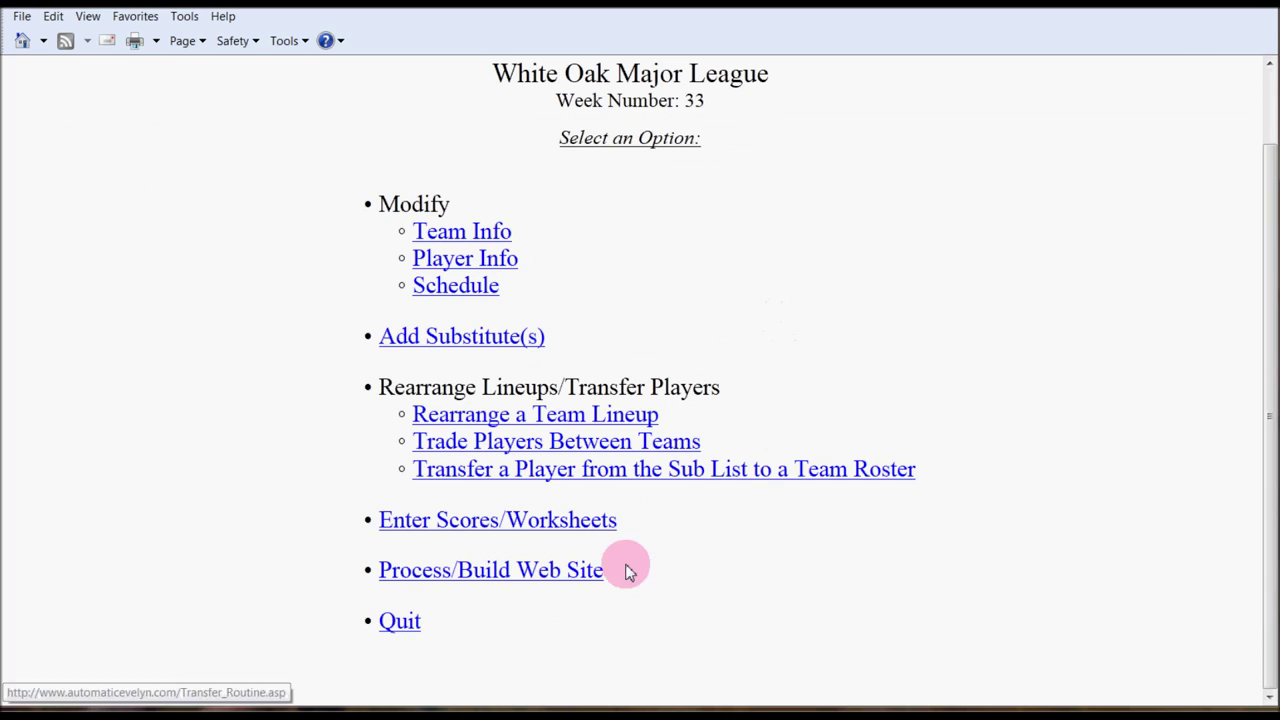
{"action": "left_click", "coordinate": [548, 579]}
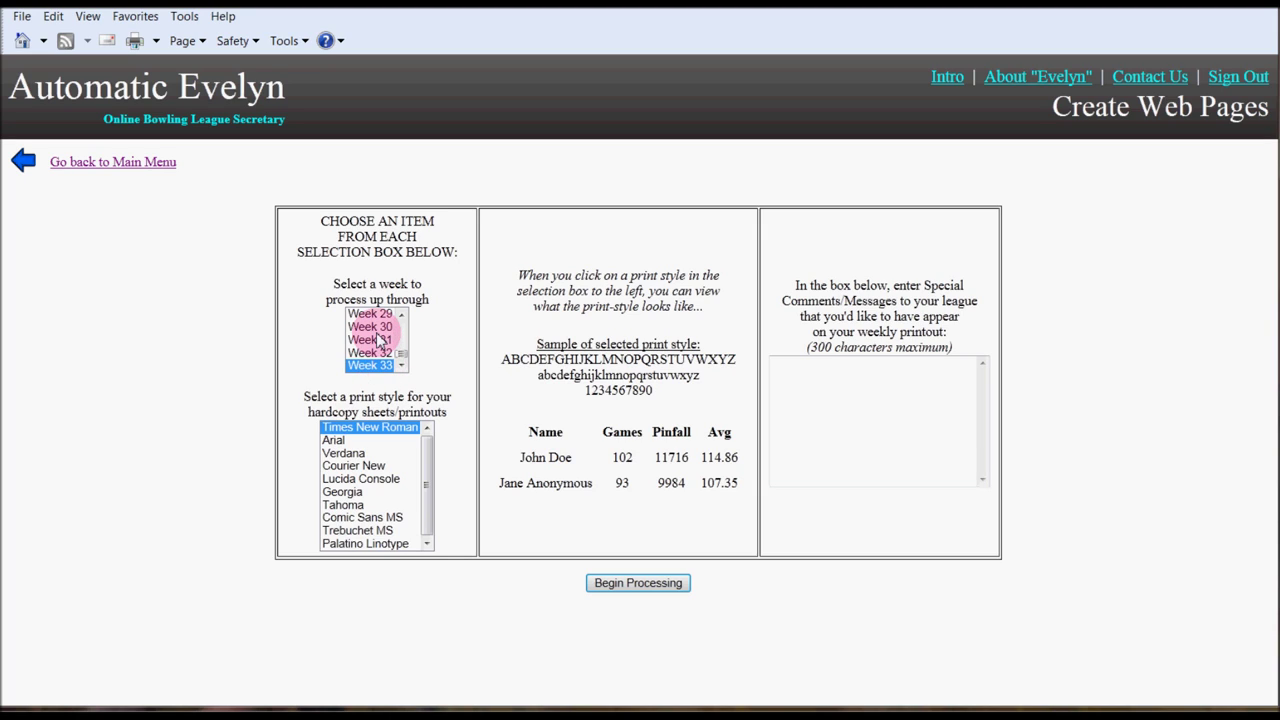
Step: Process the league web pages up through Week 33 with the Trebuchet MS print style and acknowledge the website update
{"action": "mouse_move", "coordinate": [401, 353]}
{"action": "left_mouse_down"}
{"action": "mouse_move", "coordinate": [401, 342]}
{"action": "mouse_move", "coordinate": [400, 357]}
{"action": "left_mouse_up"}
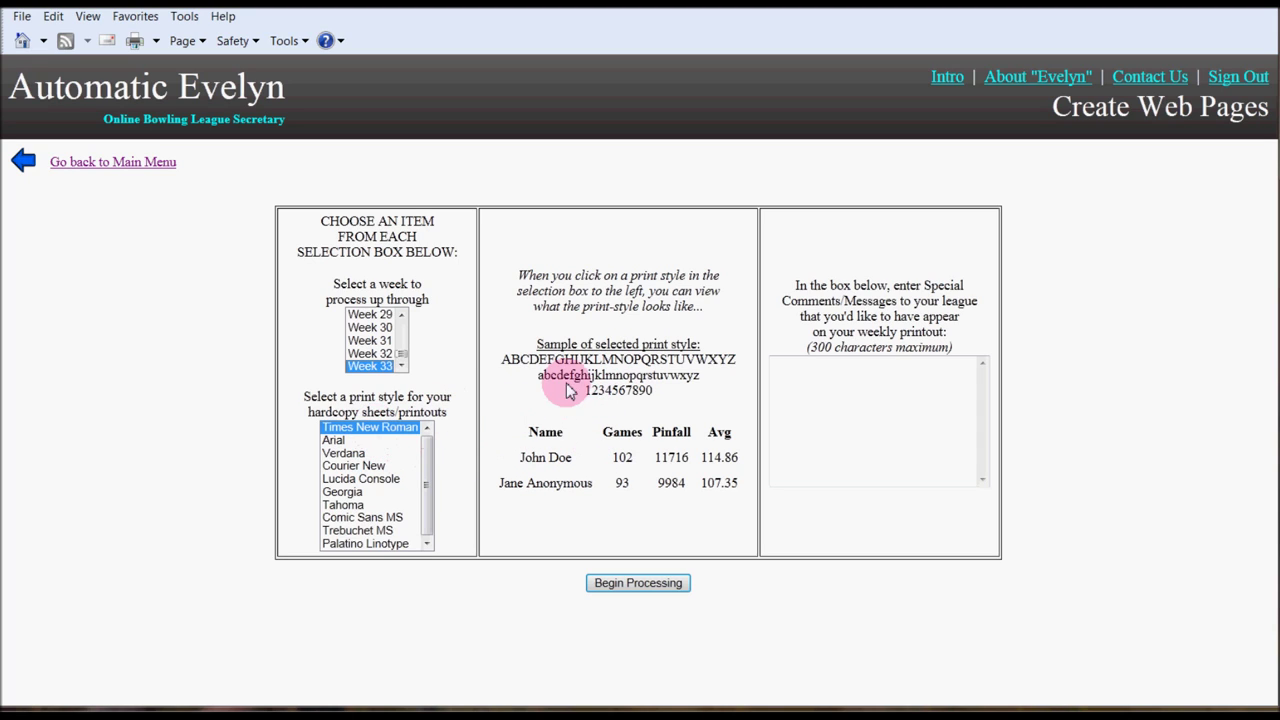
{"action": "left_click", "coordinate": [334, 440]}
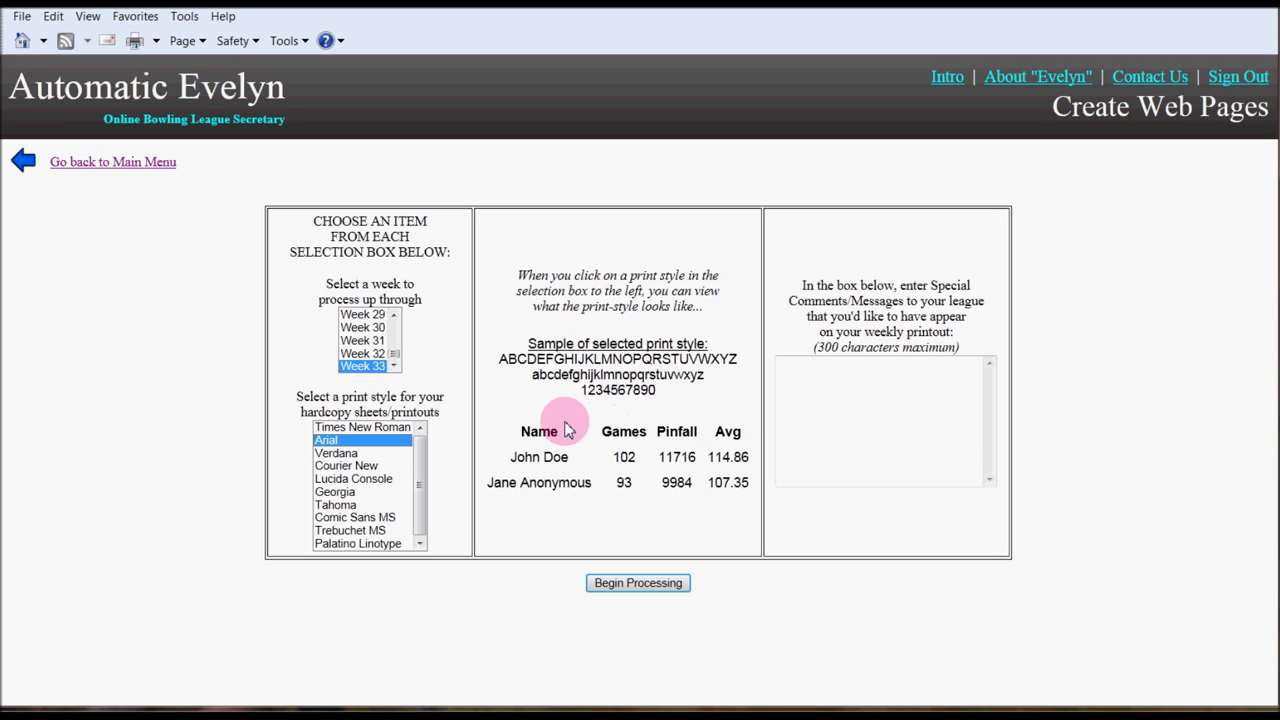
{"action": "left_click", "coordinate": [363, 531]}
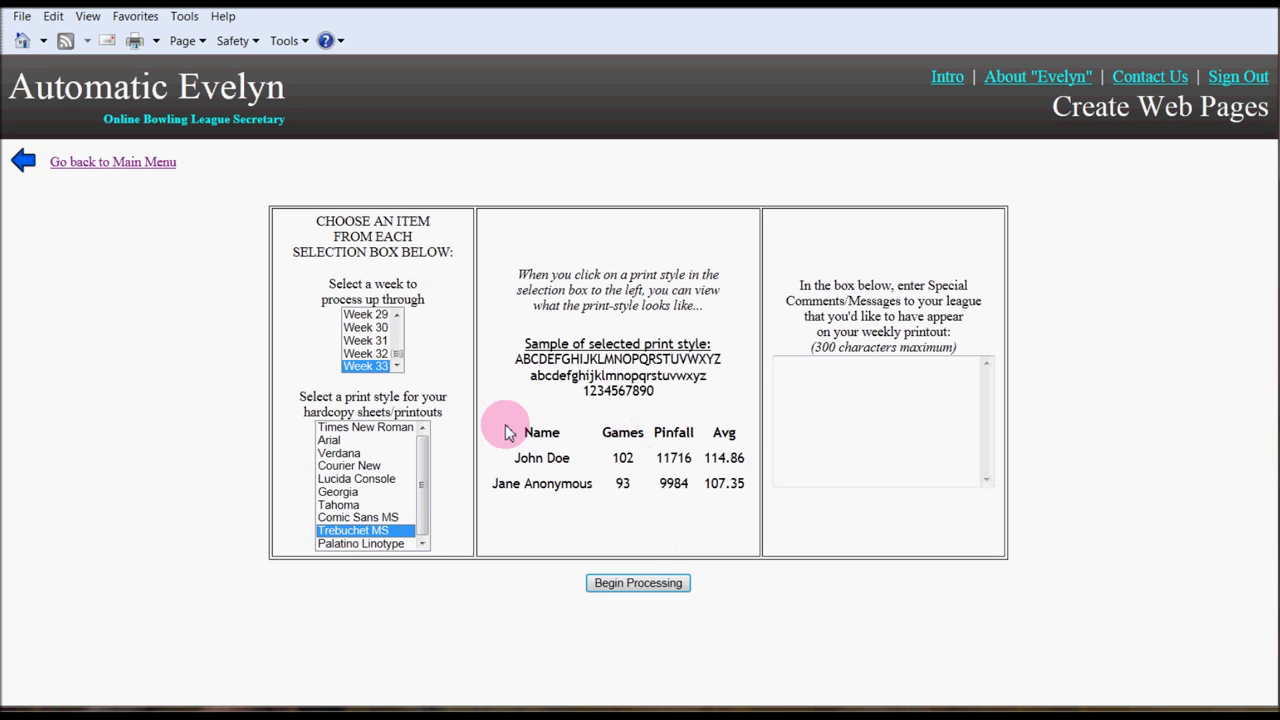
{"action": "left_click", "coordinate": [651, 589]}
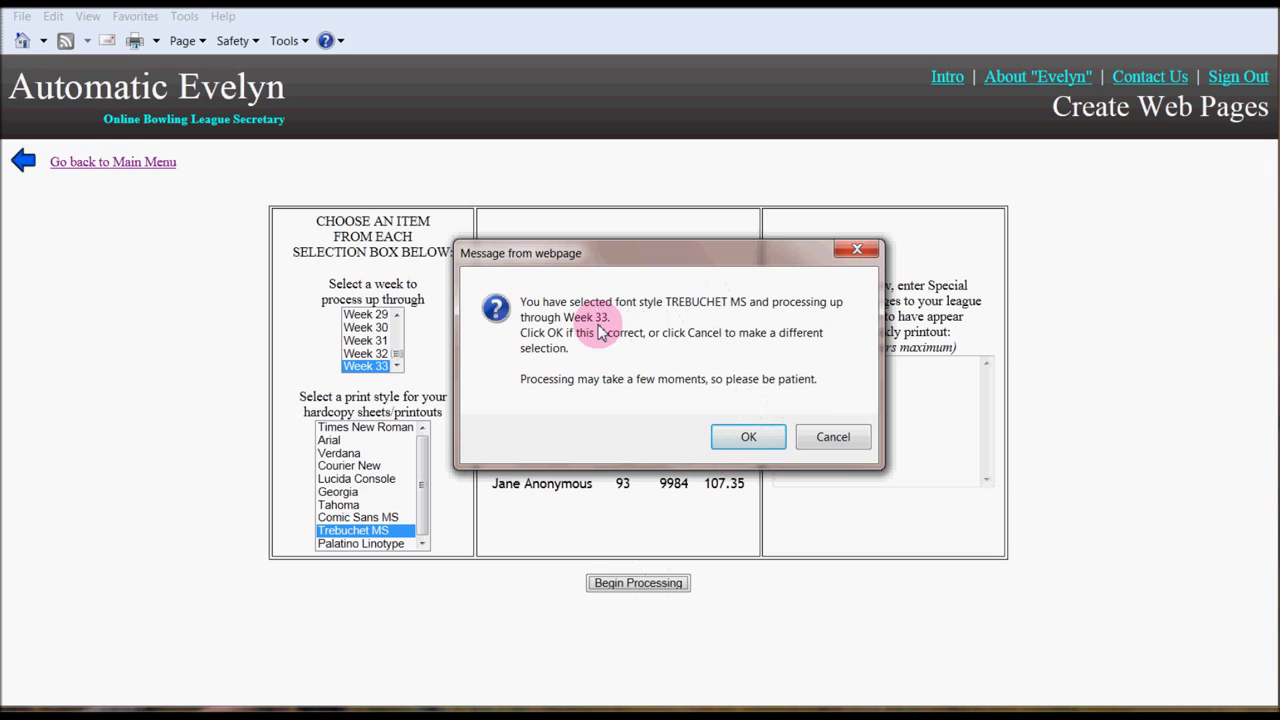
{"action": "left_click", "coordinate": [749, 440]}
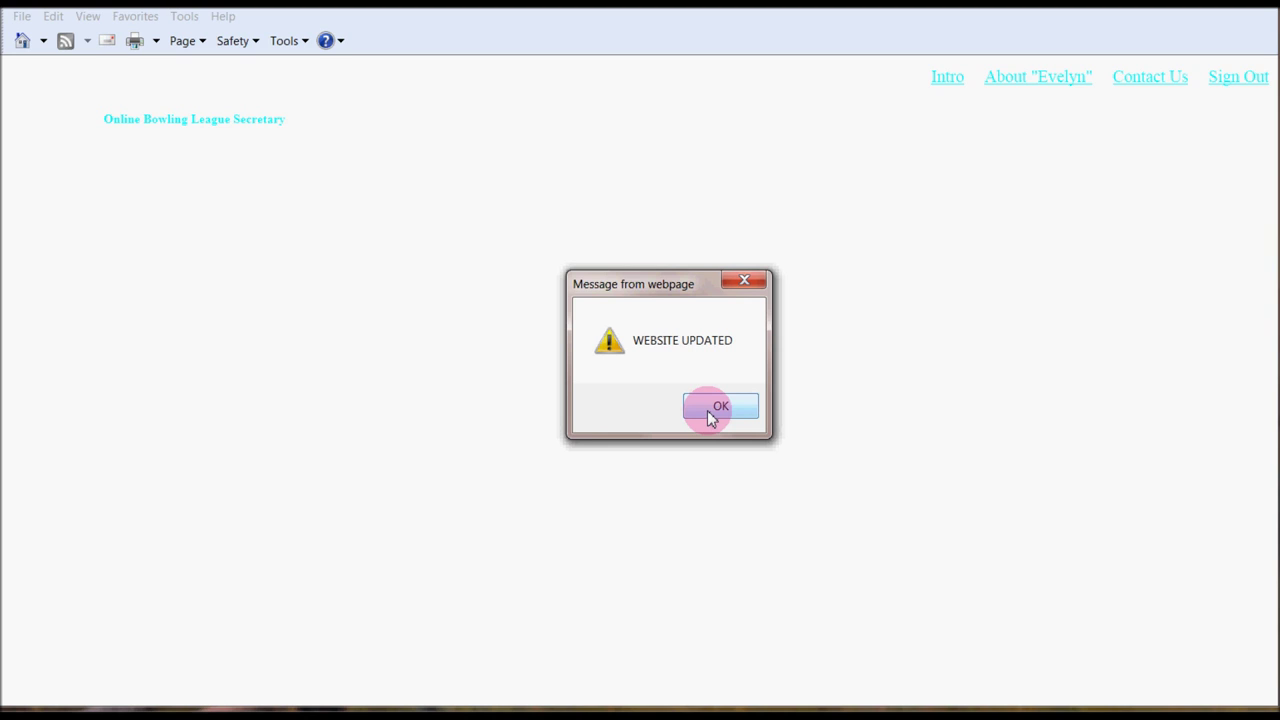
{"action": "left_click", "coordinate": [716, 407]}
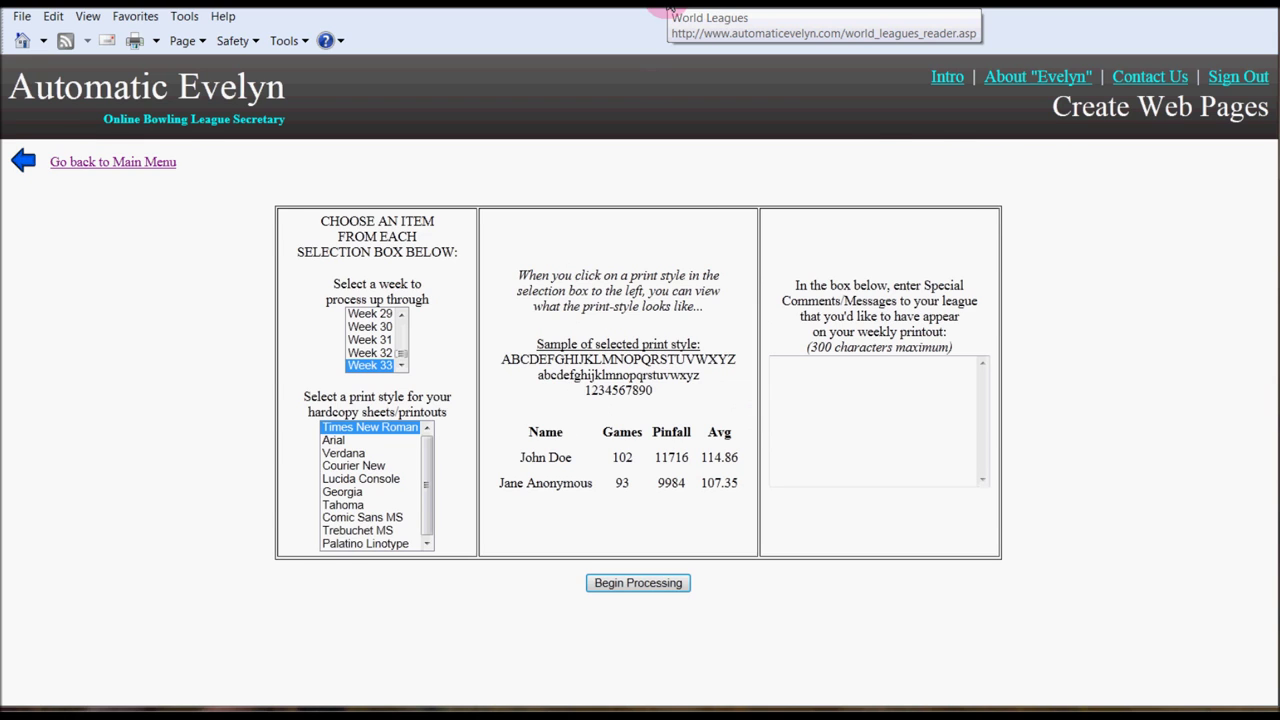
Step: Switch to the World Leagues page and open the individual statistics of the White Oak Major League (United States - Maryland) under Duckpins
{"action": "left_click", "coordinate": [668, 8]}
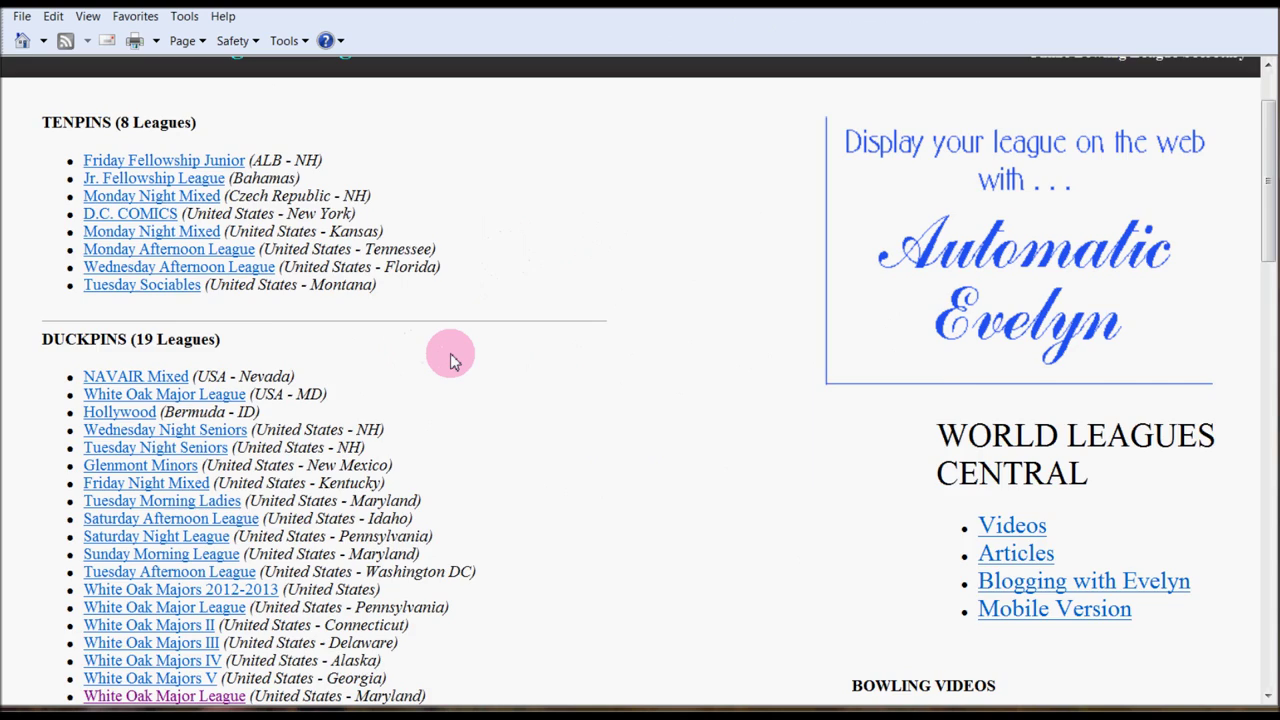
{"action": "scroll", "coordinate": [450, 360], "scroll_direction": "down", "scroll_amount": 3}
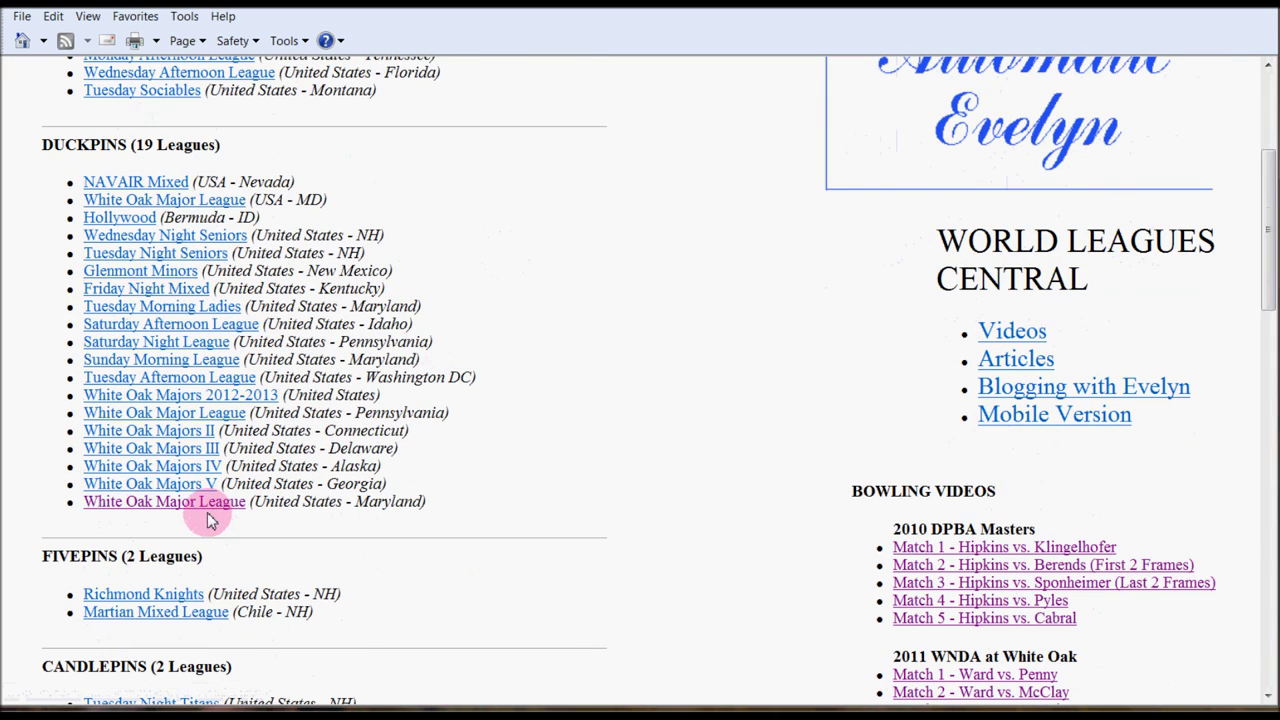
{"action": "left_click", "coordinate": [197, 510]}
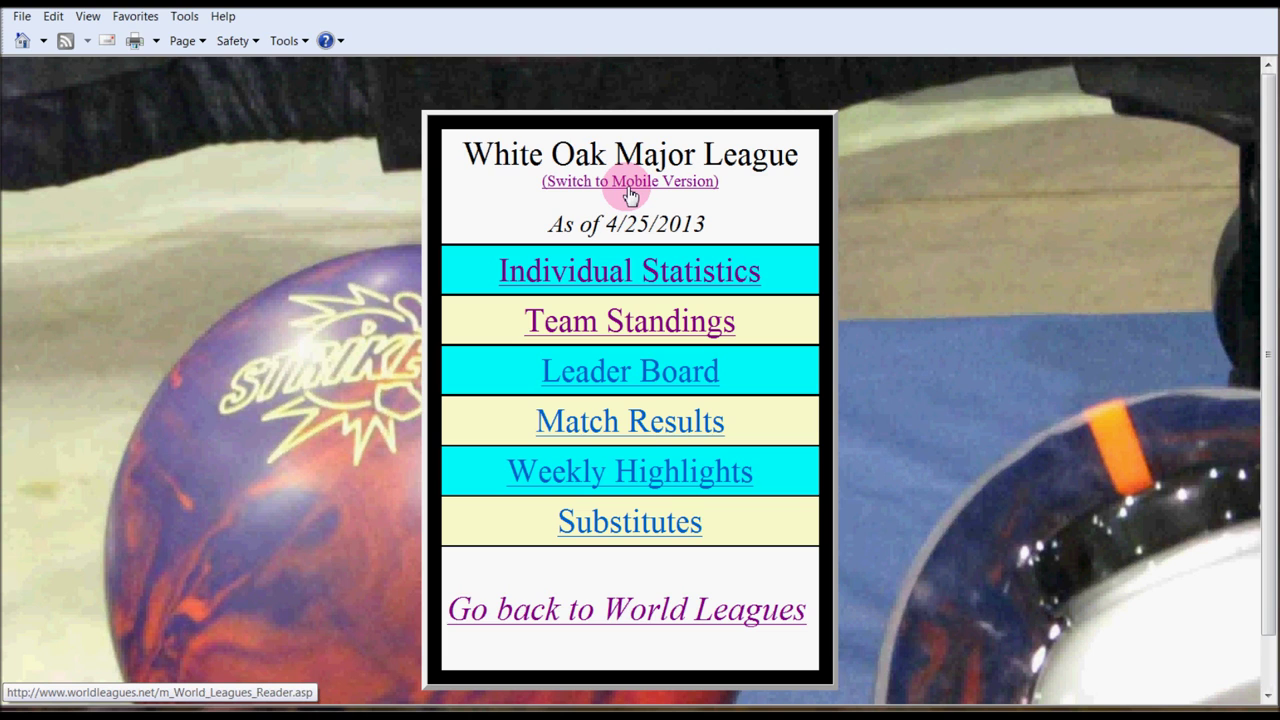
{"action": "left_click", "coordinate": [657, 277]}
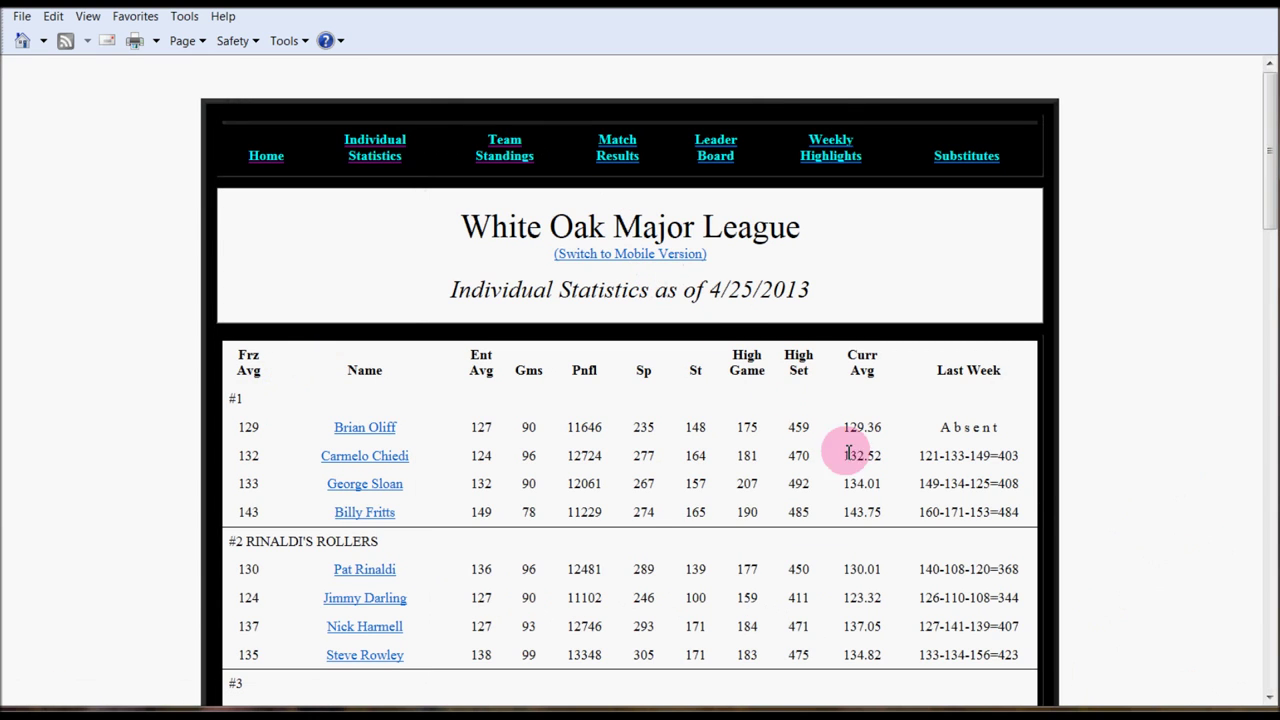
Step: Find team #7 Light the Candle in the individual statistics and examine its fourth player's data summary through last week's scores
{"action": "scroll", "coordinate": [1087, 396], "scroll_direction": "down", "scroll_amount": 1}
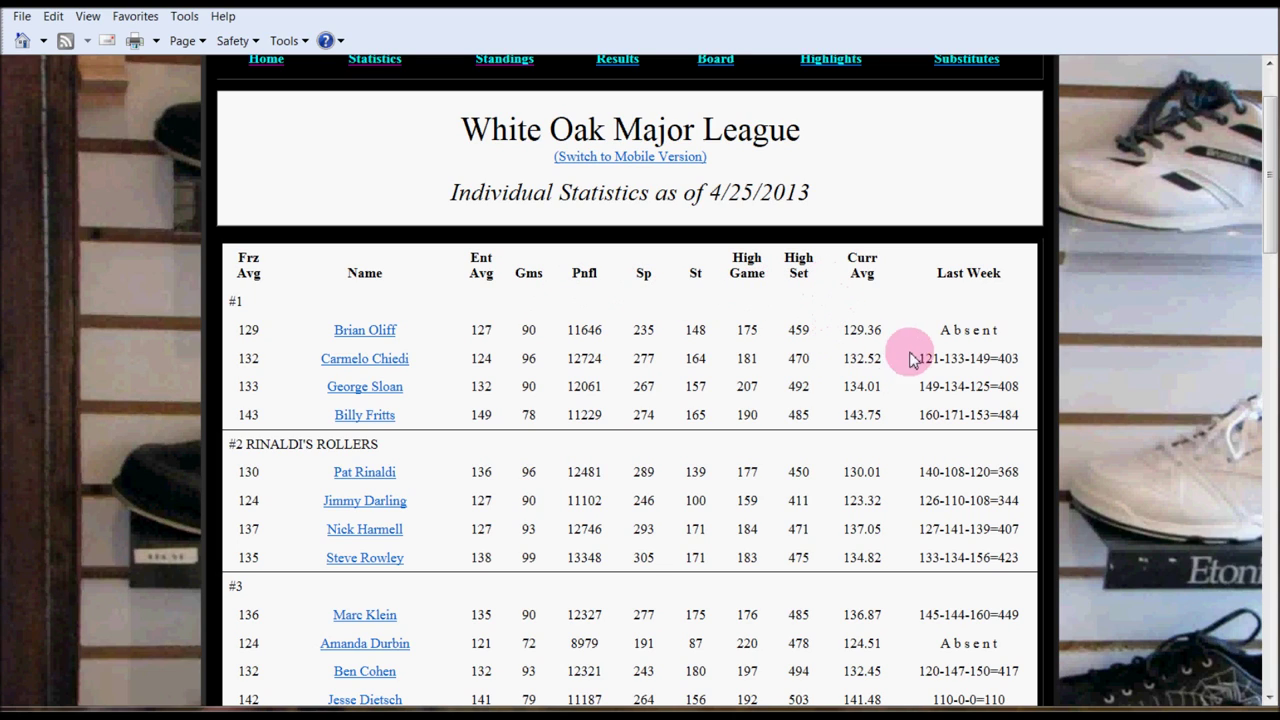
{"action": "scroll", "coordinate": [968, 358], "scroll_direction": "down", "scroll_amount": 1}
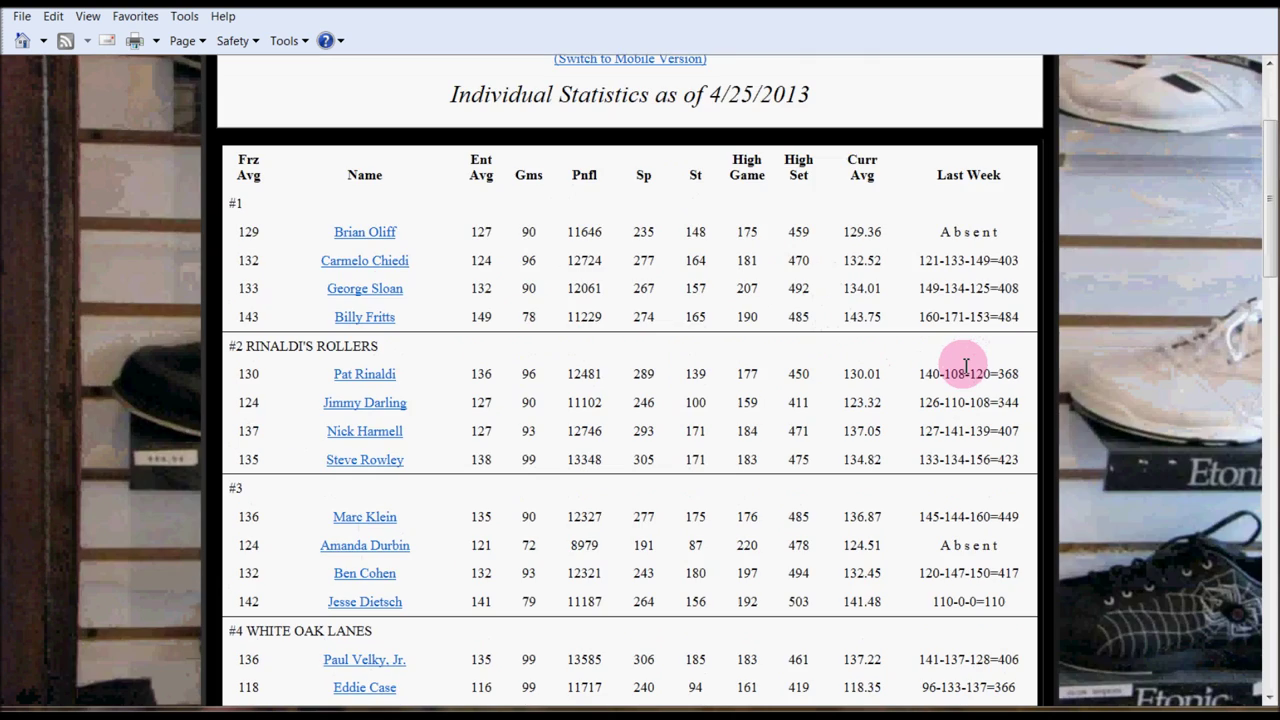
{"action": "scroll", "coordinate": [960, 373], "scroll_direction": "down", "scroll_amount": 2}
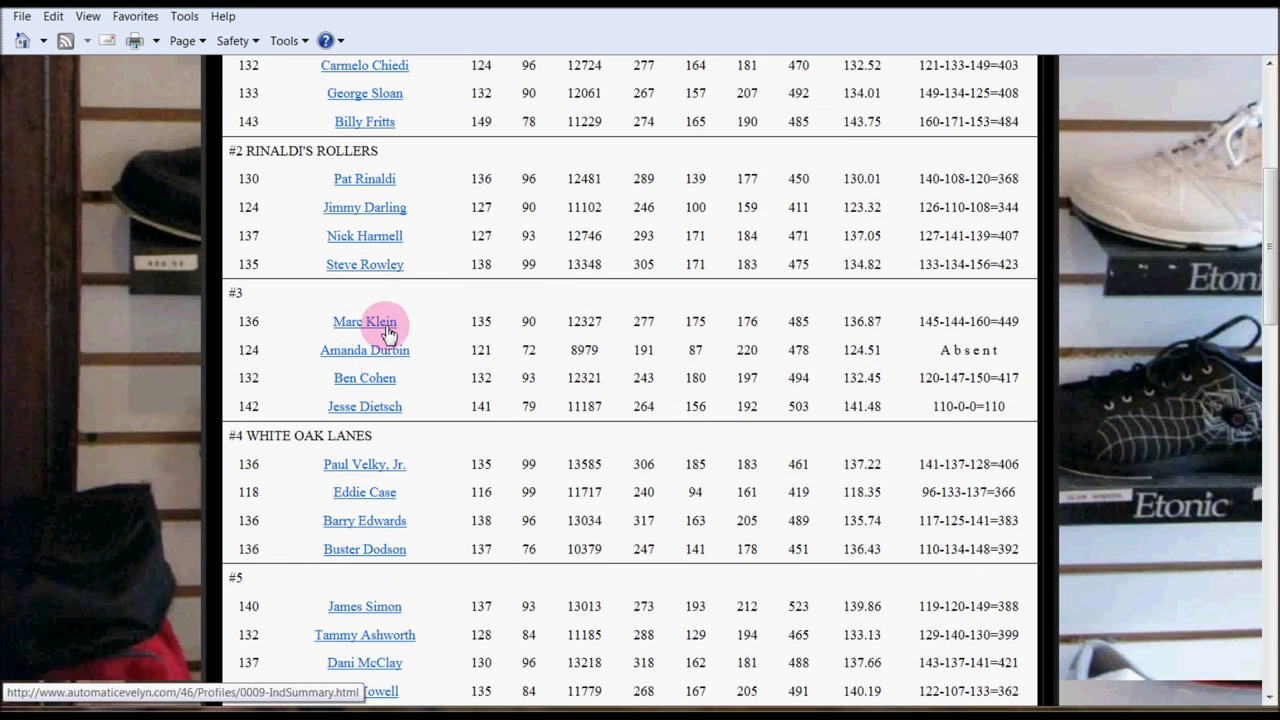
{"action": "scroll", "coordinate": [580, 437], "scroll_direction": "down", "scroll_amount": 6}
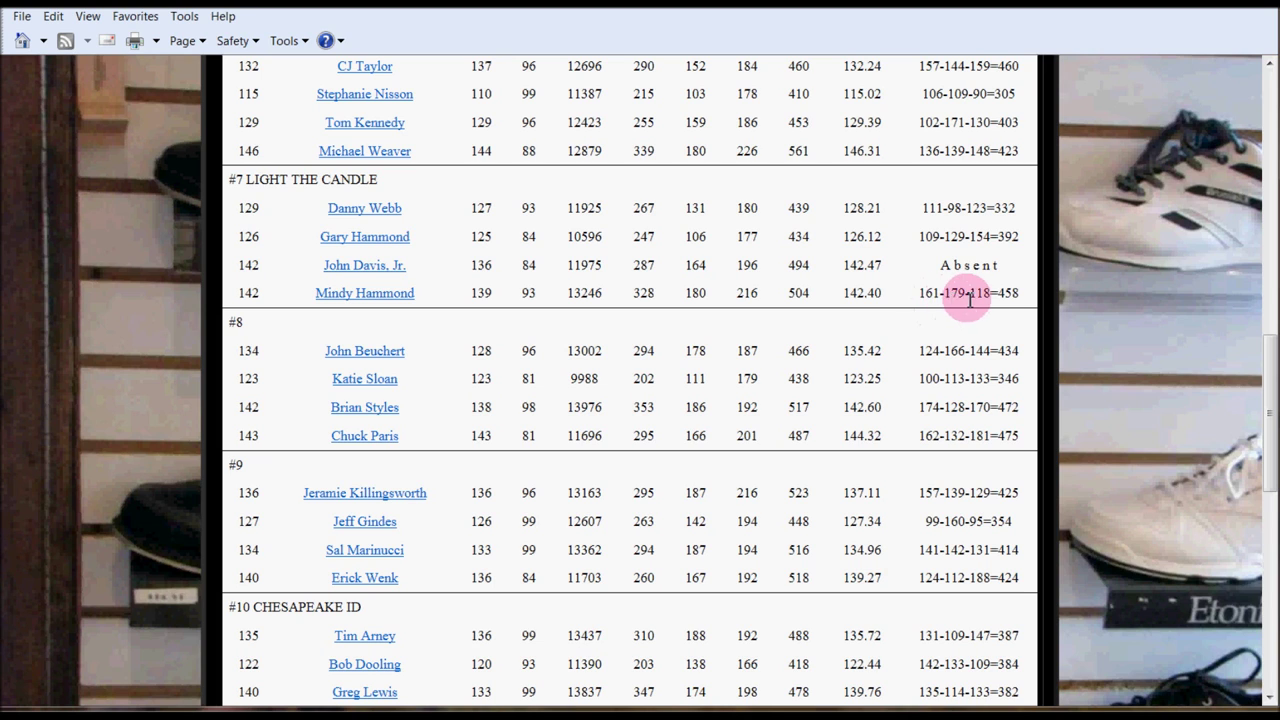
{"action": "left_click", "coordinate": [331, 300]}
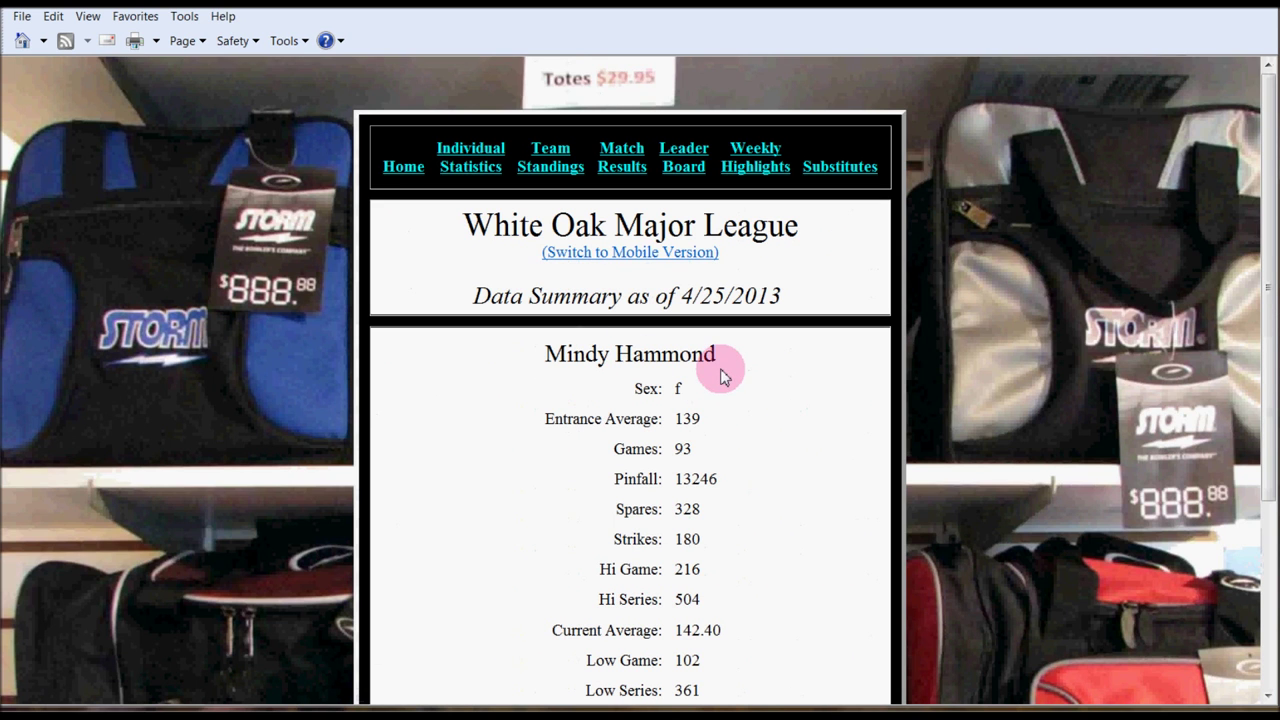
{"action": "scroll", "coordinate": [708, 355], "scroll_direction": "down", "scroll_amount": 2}
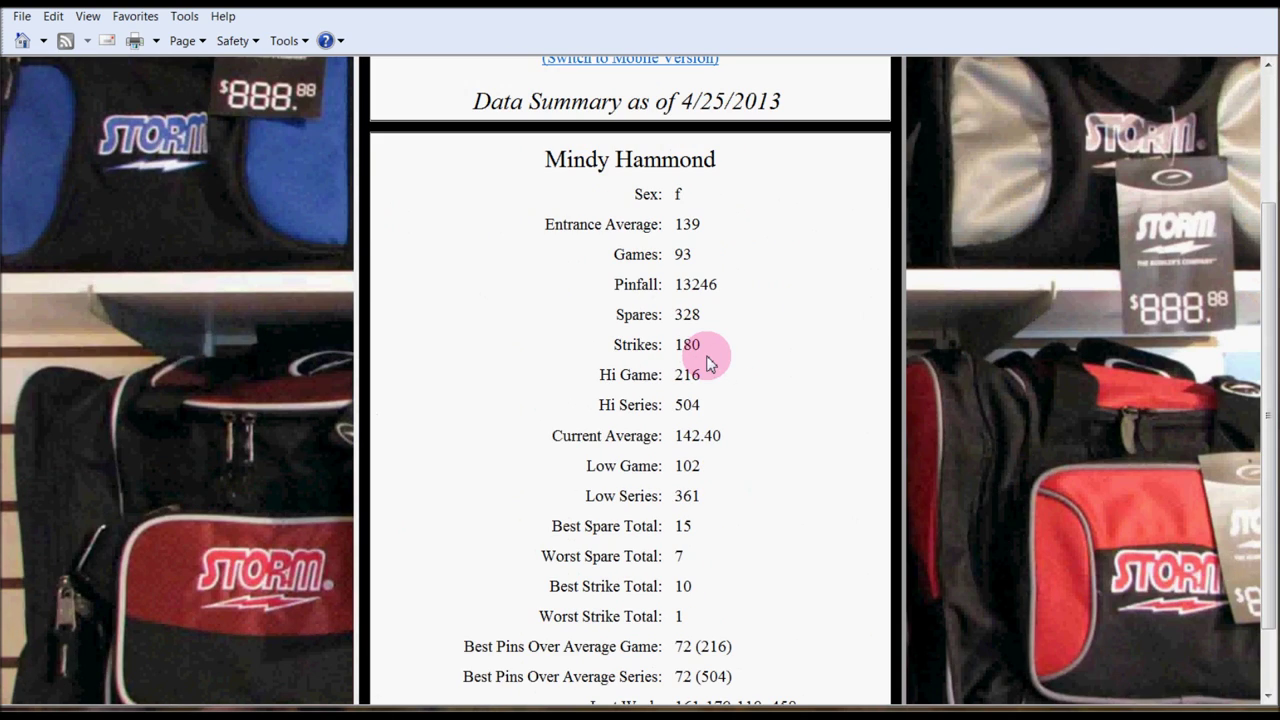
{"action": "scroll", "coordinate": [712, 365], "scroll_direction": "down", "scroll_amount": 1}
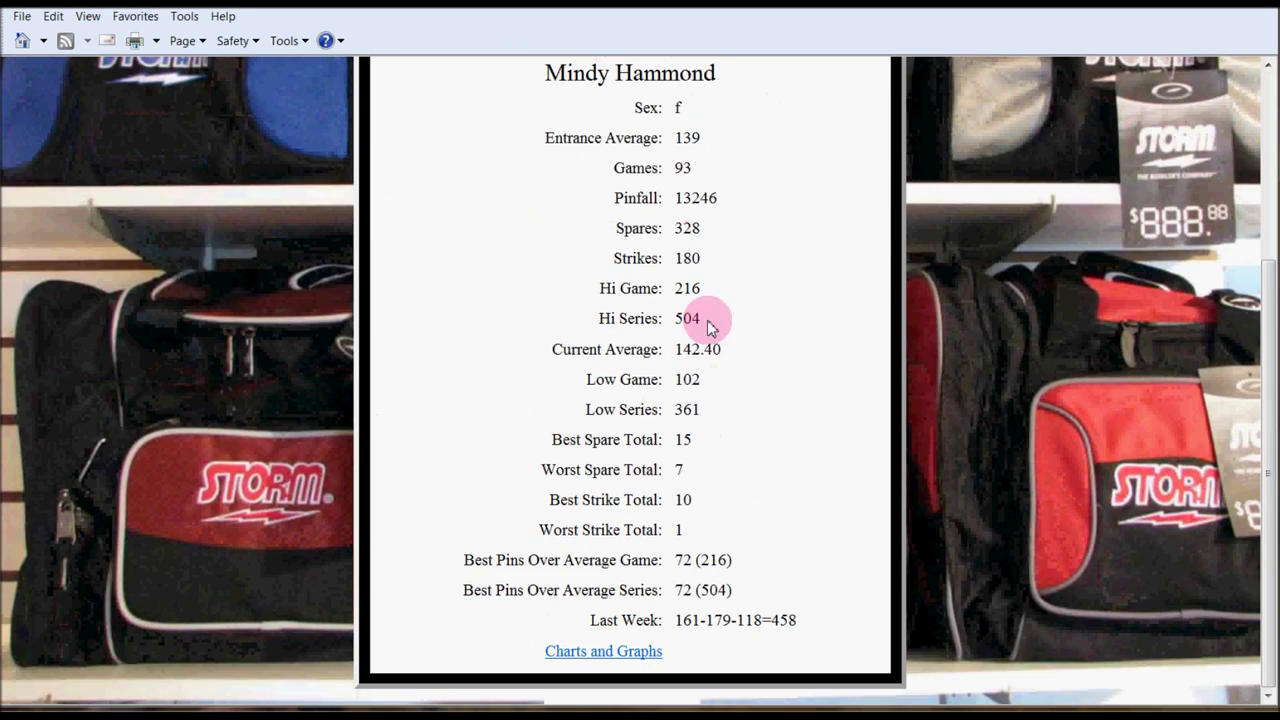
Step: Open the player's charts and graphs, view the Games Breakdowns 2D pie chart, and return to the chart list
{"action": "left_click", "coordinate": [634, 652]}
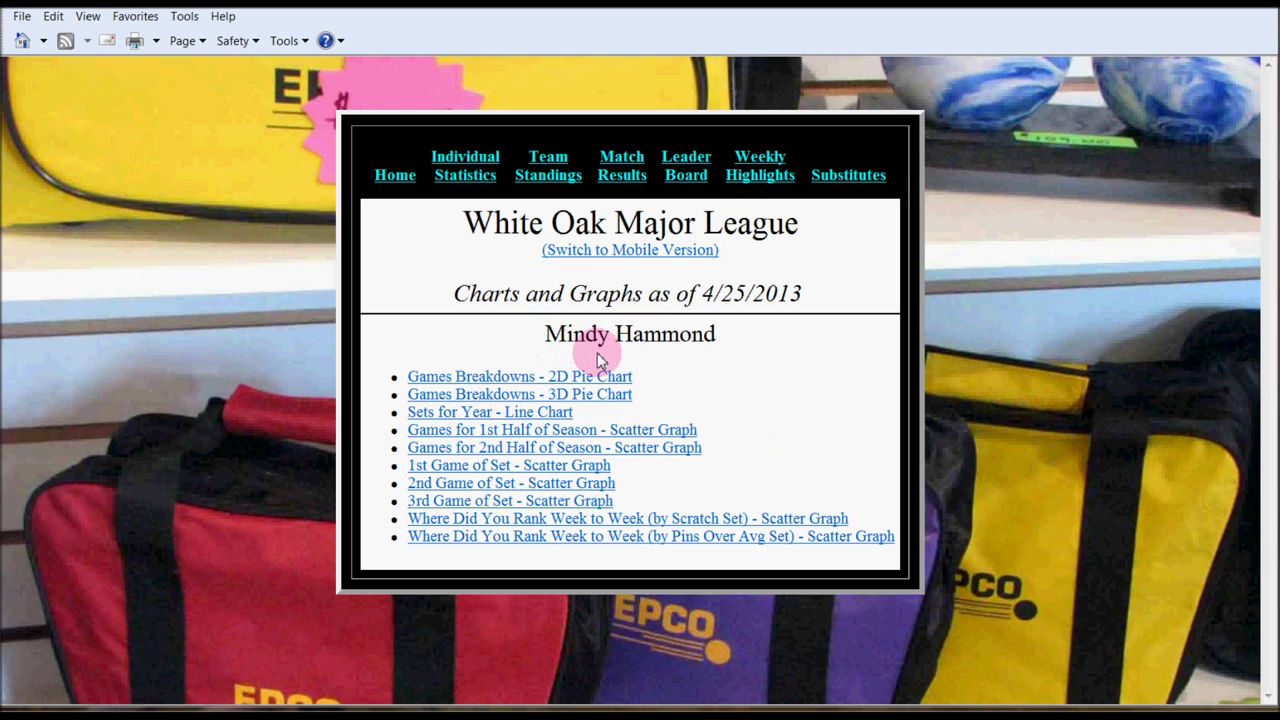
{"action": "left_click", "coordinate": [507, 378]}
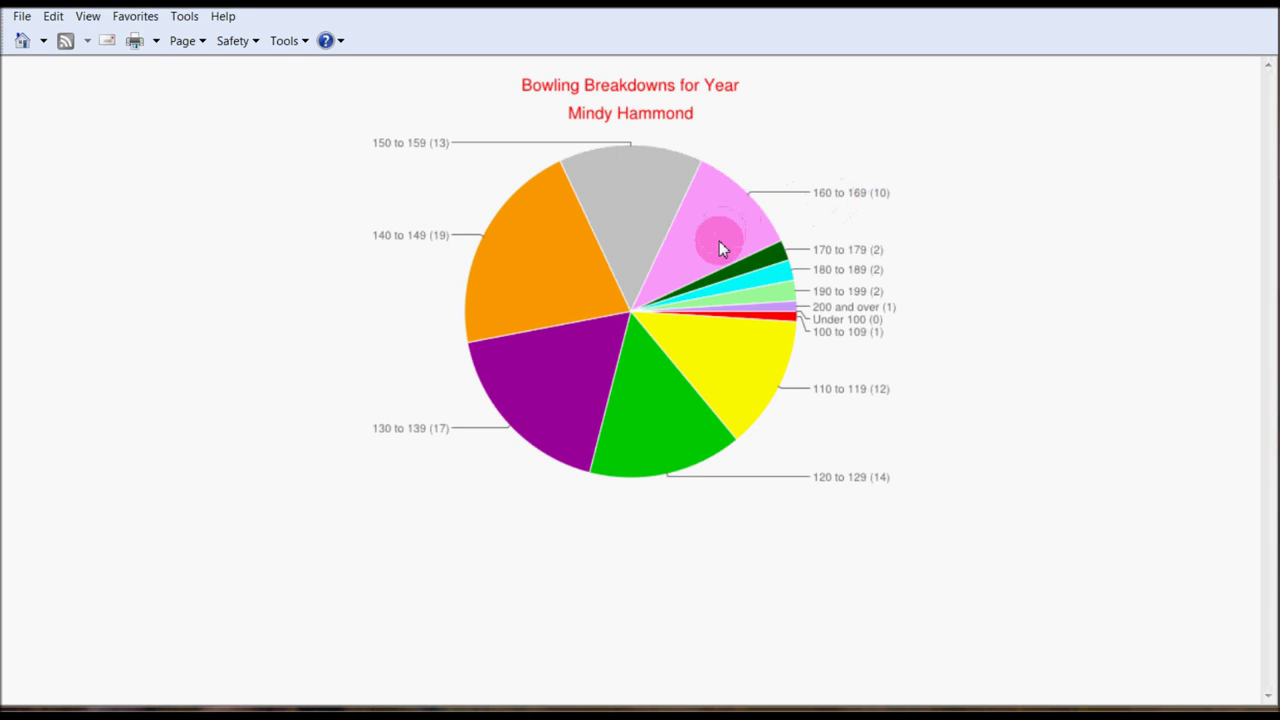
{"action": "right_click", "coordinate": [557, 566]}
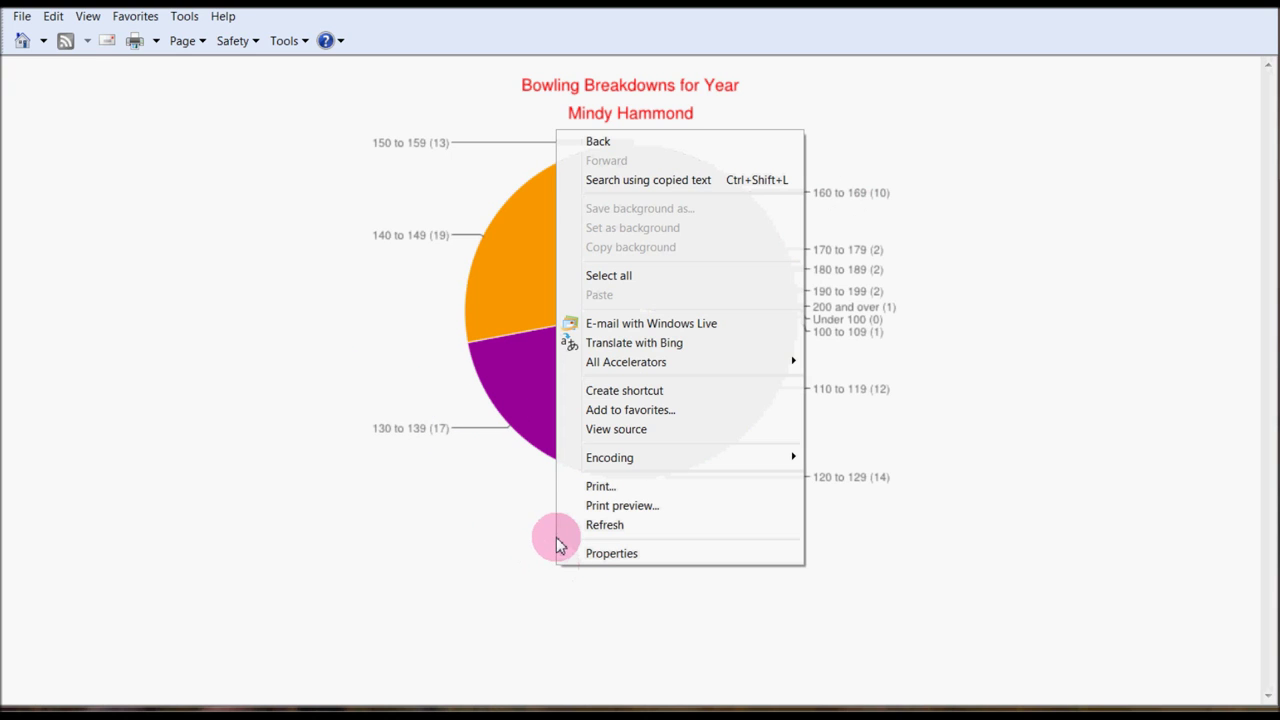
{"action": "left_click", "coordinate": [598, 142]}
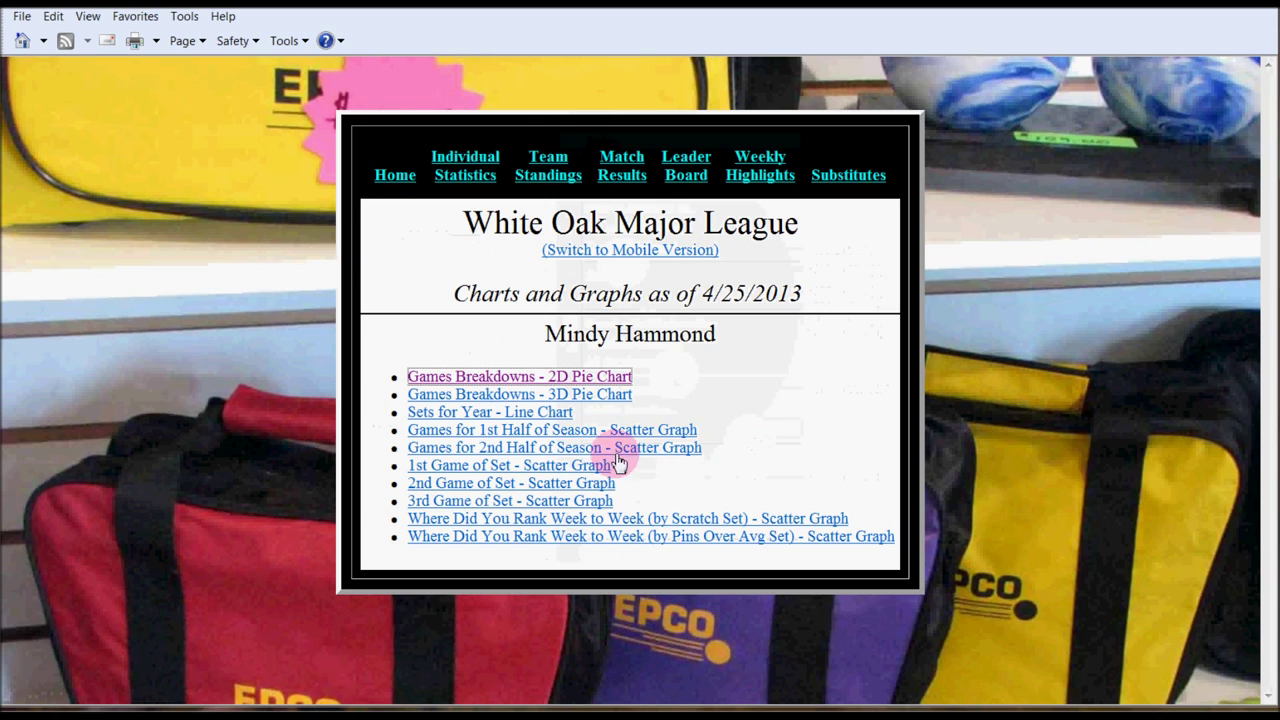
Step: View the scatter graph of the player's games for the 1st half of the season and return to the chart list
{"action": "left_click", "coordinate": [512, 438]}
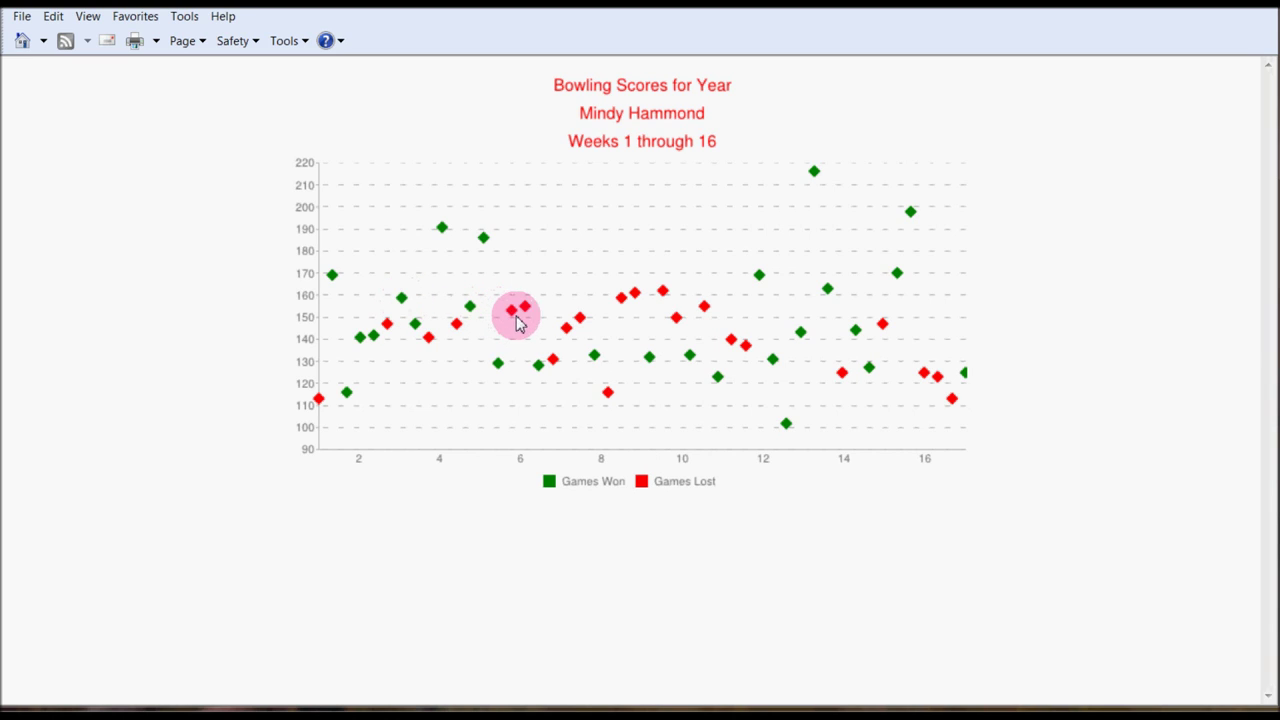
{"action": "right_click", "coordinate": [792, 556]}
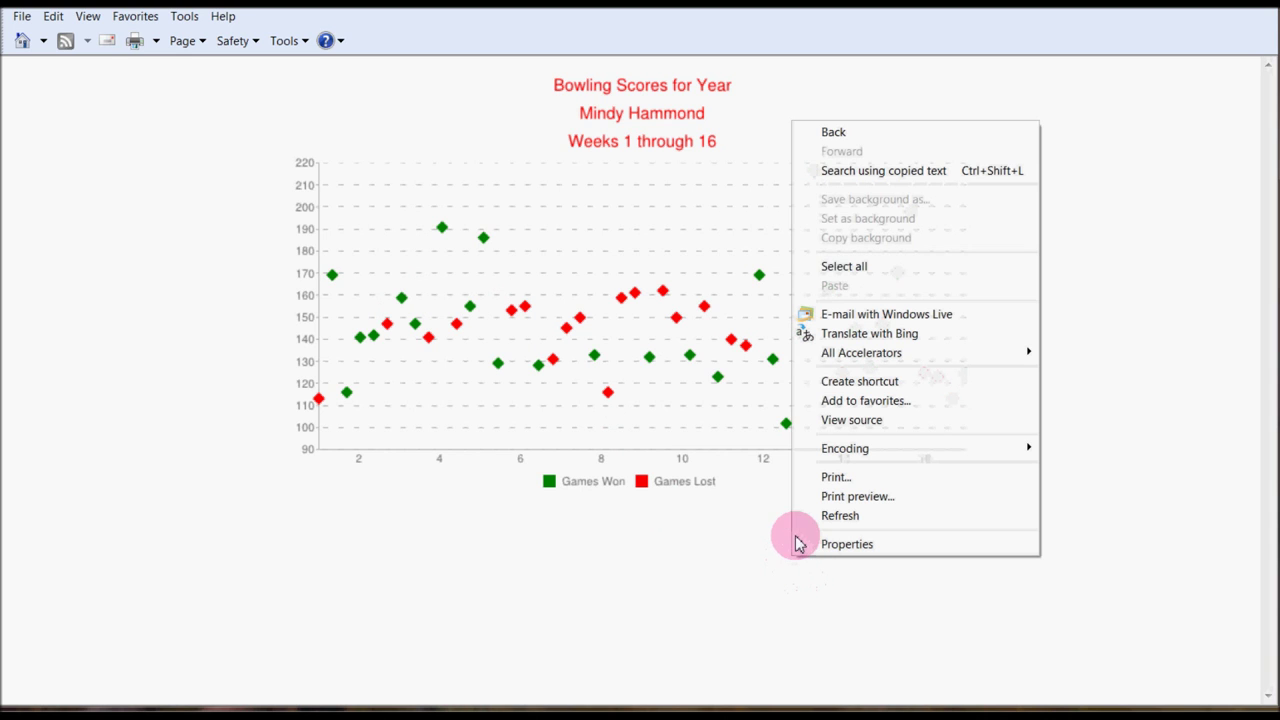
{"action": "left_click", "coordinate": [831, 131]}
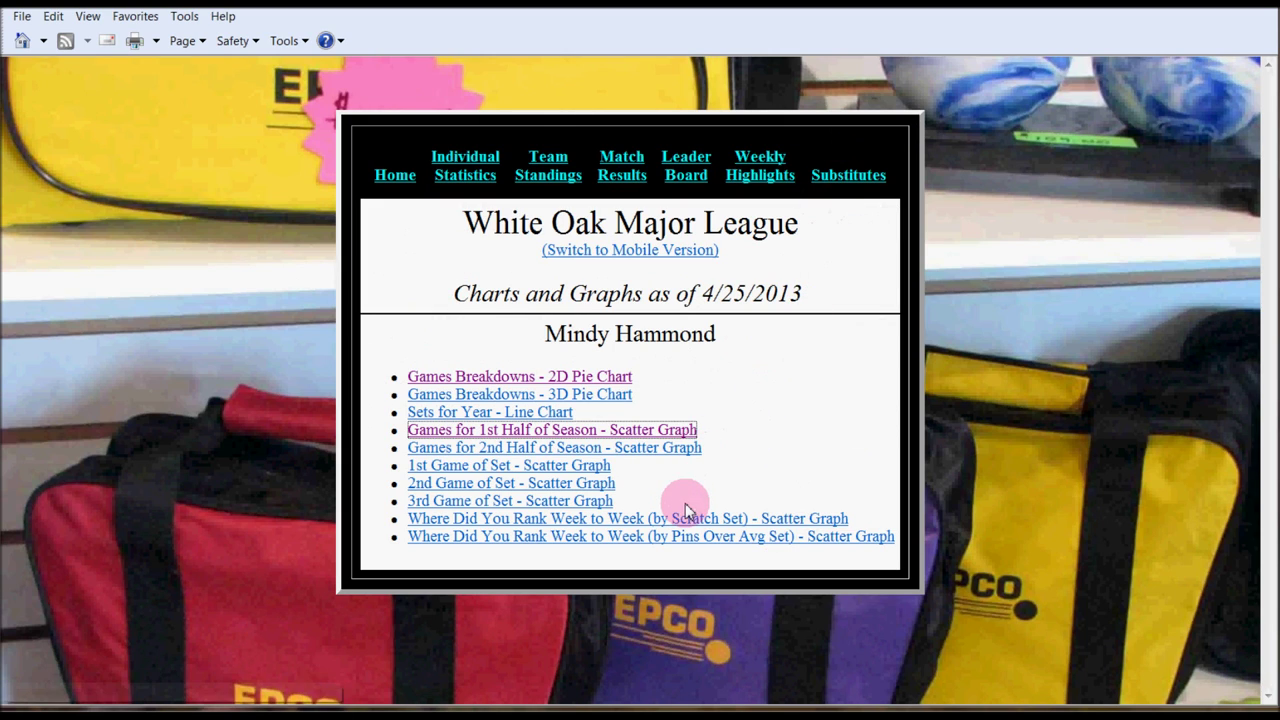
Step: Return to the league's individual statistics and open the printable version of the sheets
{"action": "left_click", "coordinate": [476, 184]}
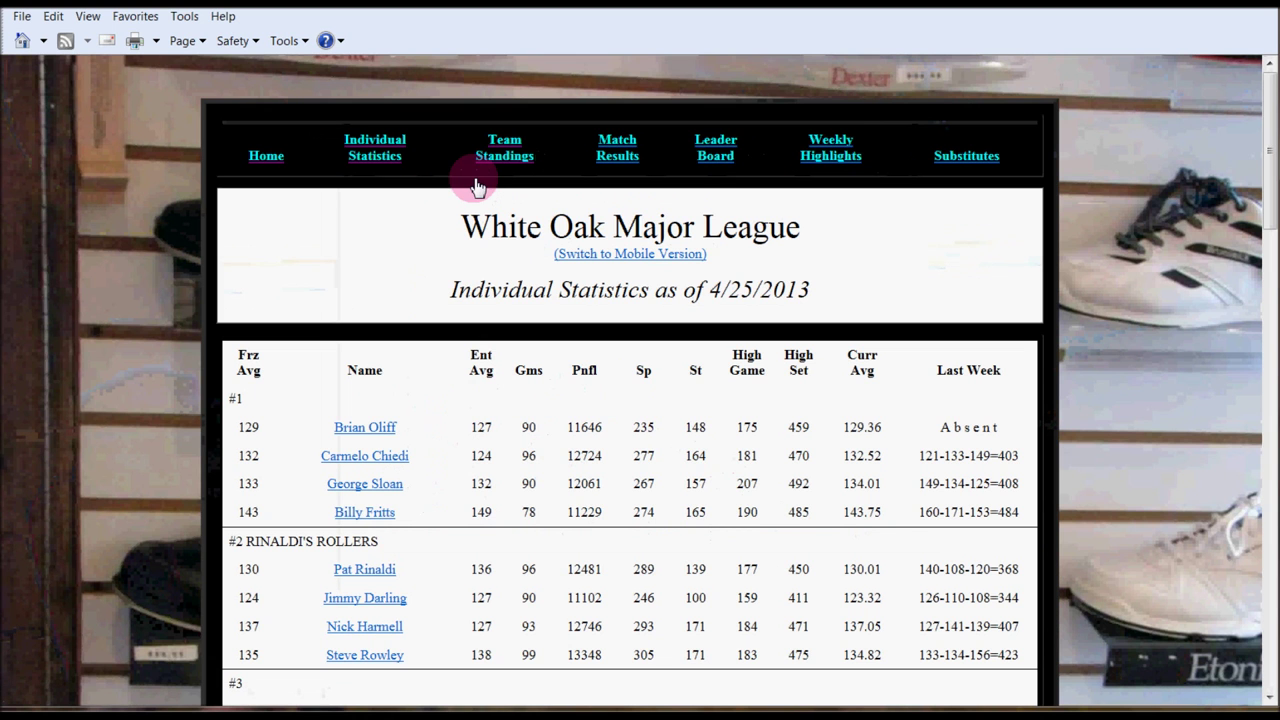
{"action": "scroll", "coordinate": [995, 365], "scroll_direction": "down", "scroll_amount": 6}
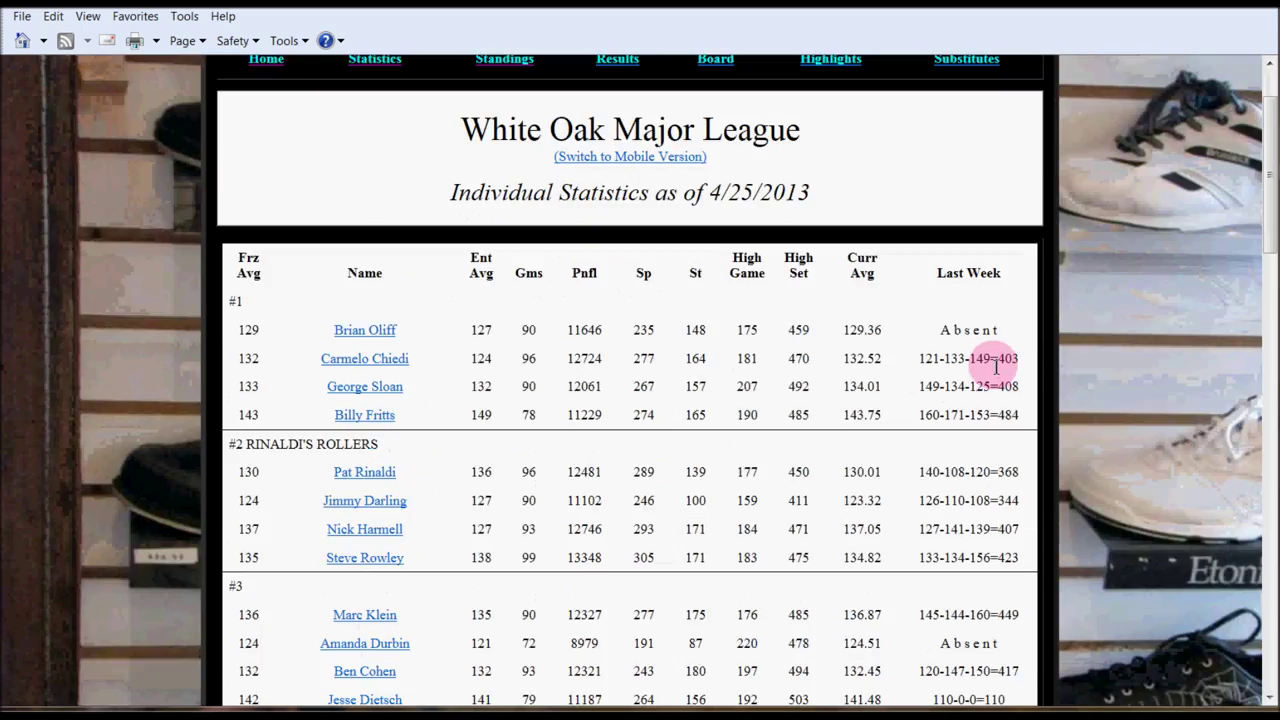
{"action": "scroll", "coordinate": [995, 375], "scroll_direction": "down", "scroll_amount": 10}
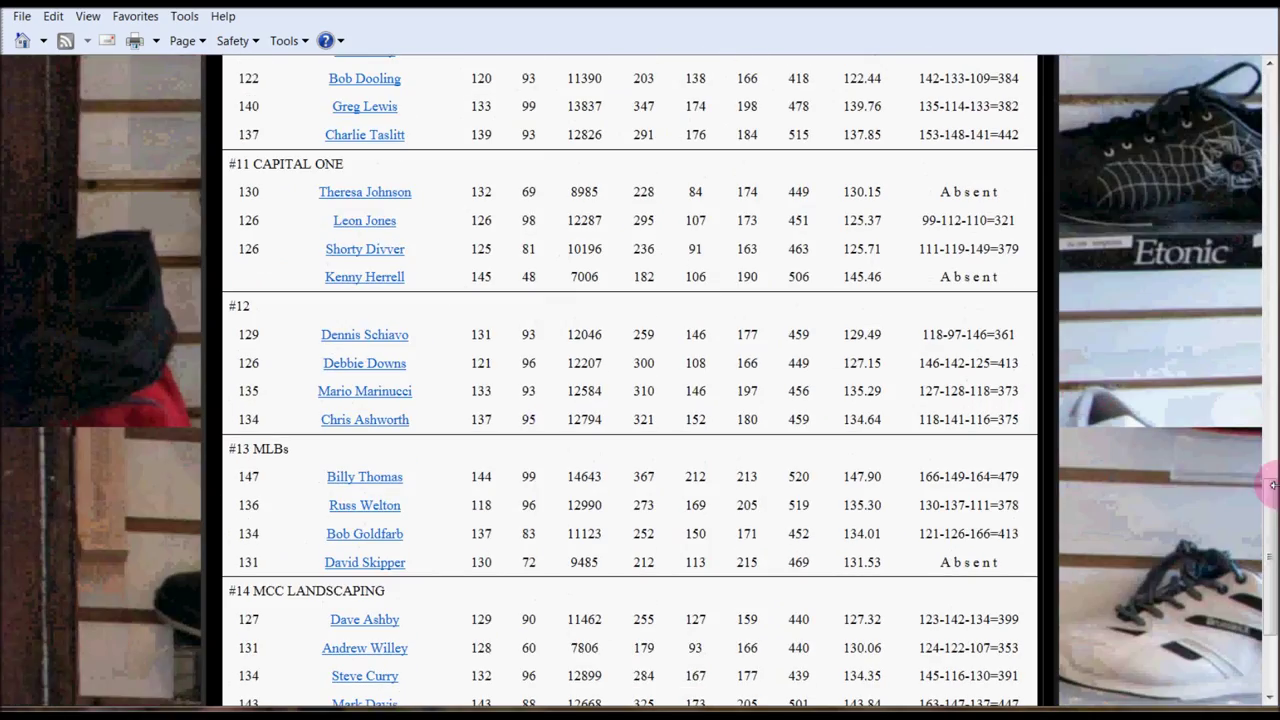
{"action": "left_click_drag", "start_coordinate": [1272, 484], "coordinate": [1260, 560]}
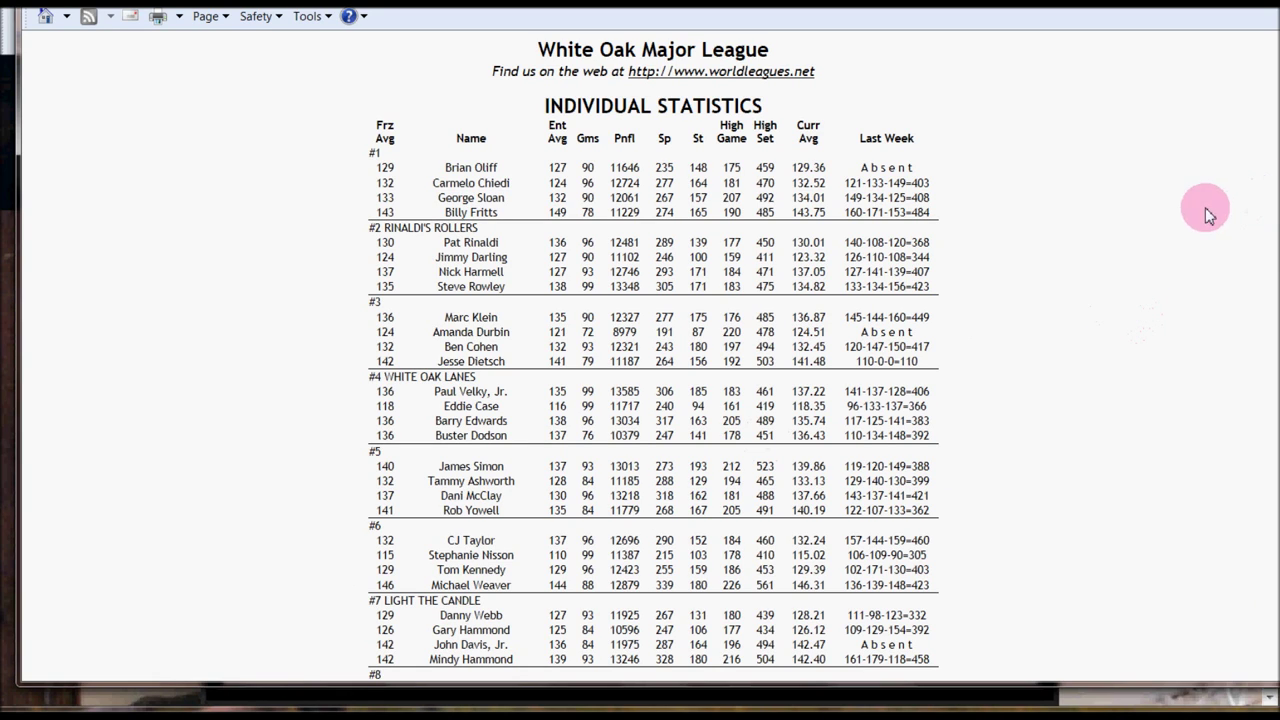
Step: Review the printable statistics, open their print preview, and raise the bottom margin so the #10 Chesapeake ID heading moves to page 2
{"action": "scroll", "coordinate": [1270, 240], "scroll_direction": "down", "scroll_amount": 3}
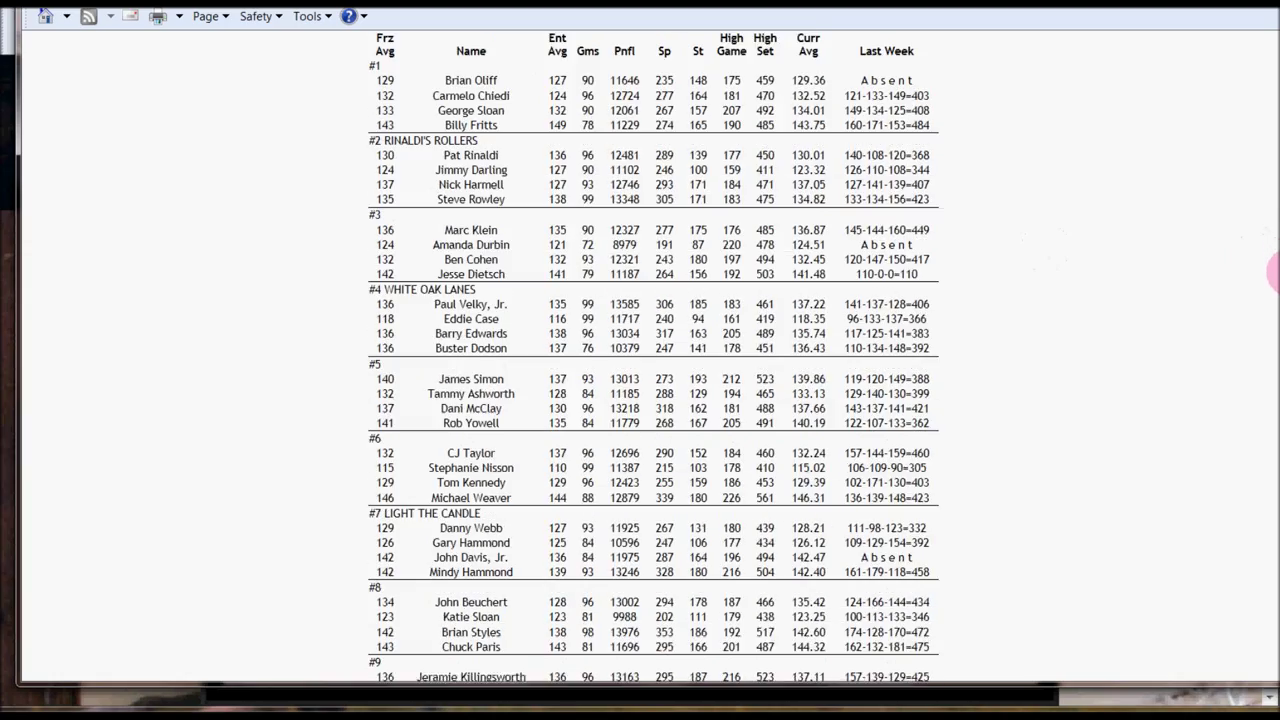
{"action": "scroll", "coordinate": [1272, 290], "scroll_direction": "down", "scroll_amount": 10}
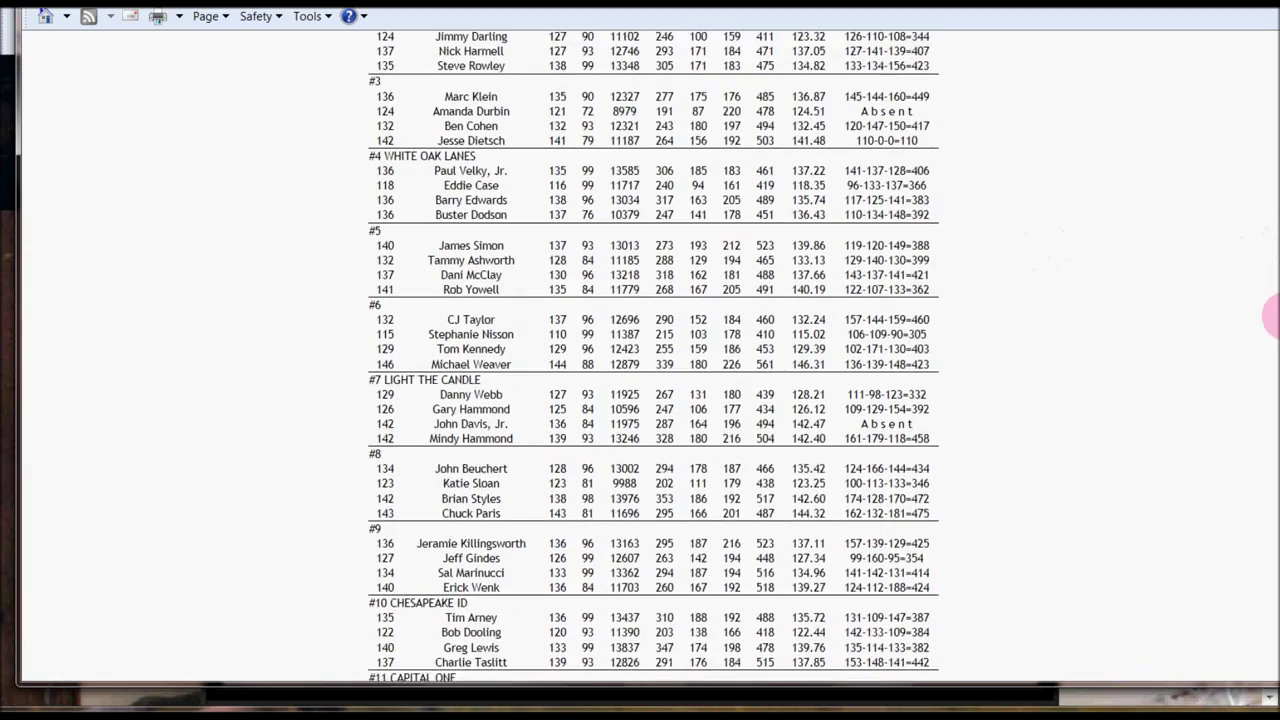
{"action": "scroll", "coordinate": [1270, 483], "scroll_direction": "down", "scroll_amount": 8}
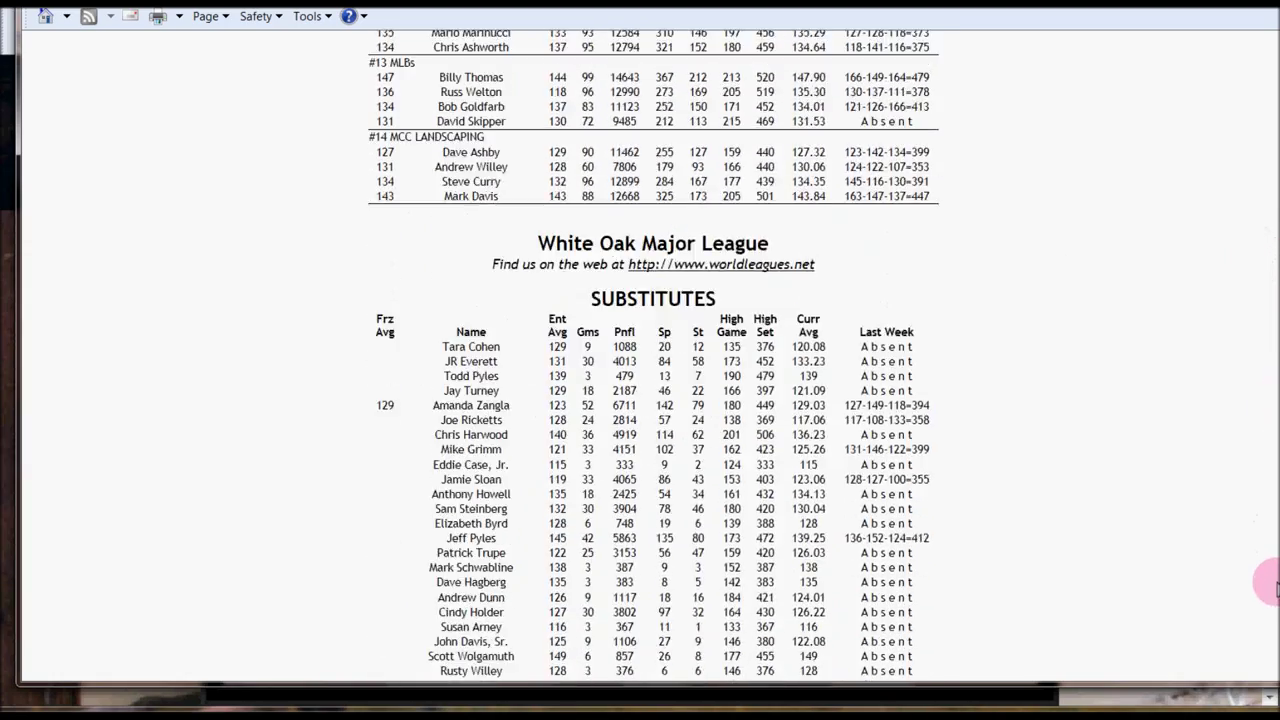
{"action": "scroll", "coordinate": [1274, 420], "scroll_direction": "up", "scroll_amount": 13}
{"action": "scroll", "coordinate": [1275, 375], "scroll_direction": "up", "scroll_amount": 8}
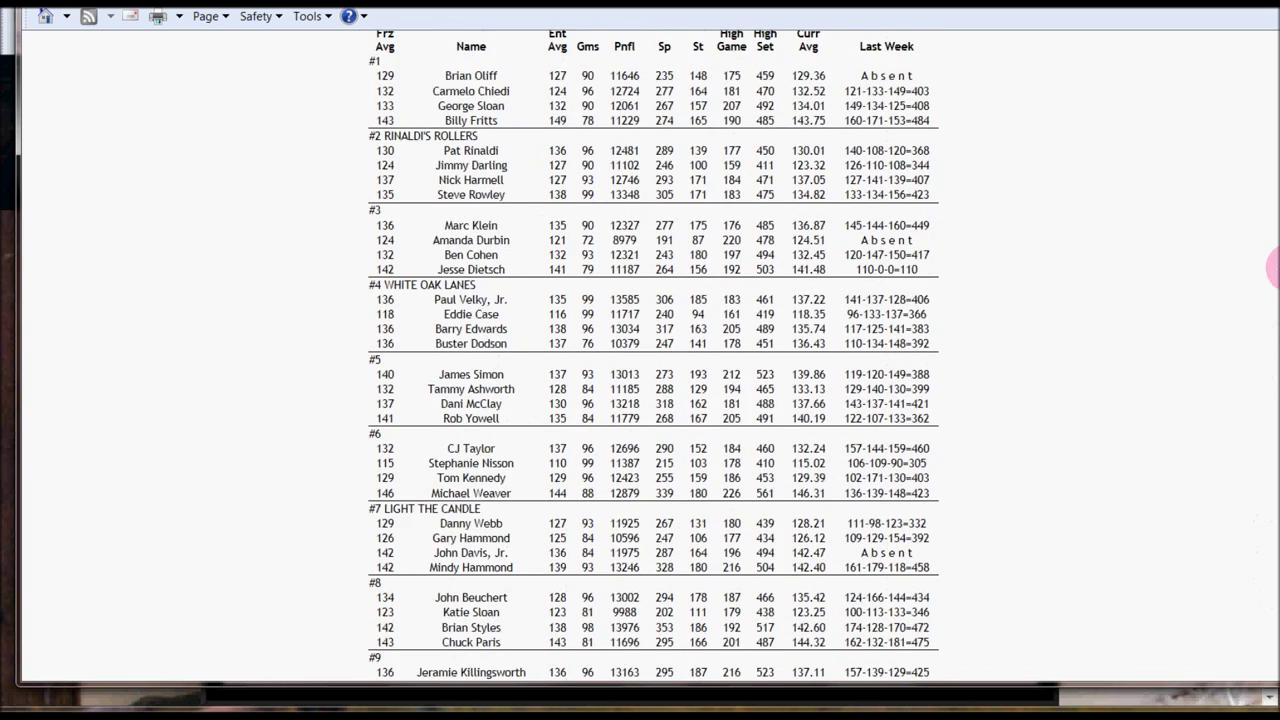
{"action": "right_click", "coordinate": [1117, 252]}
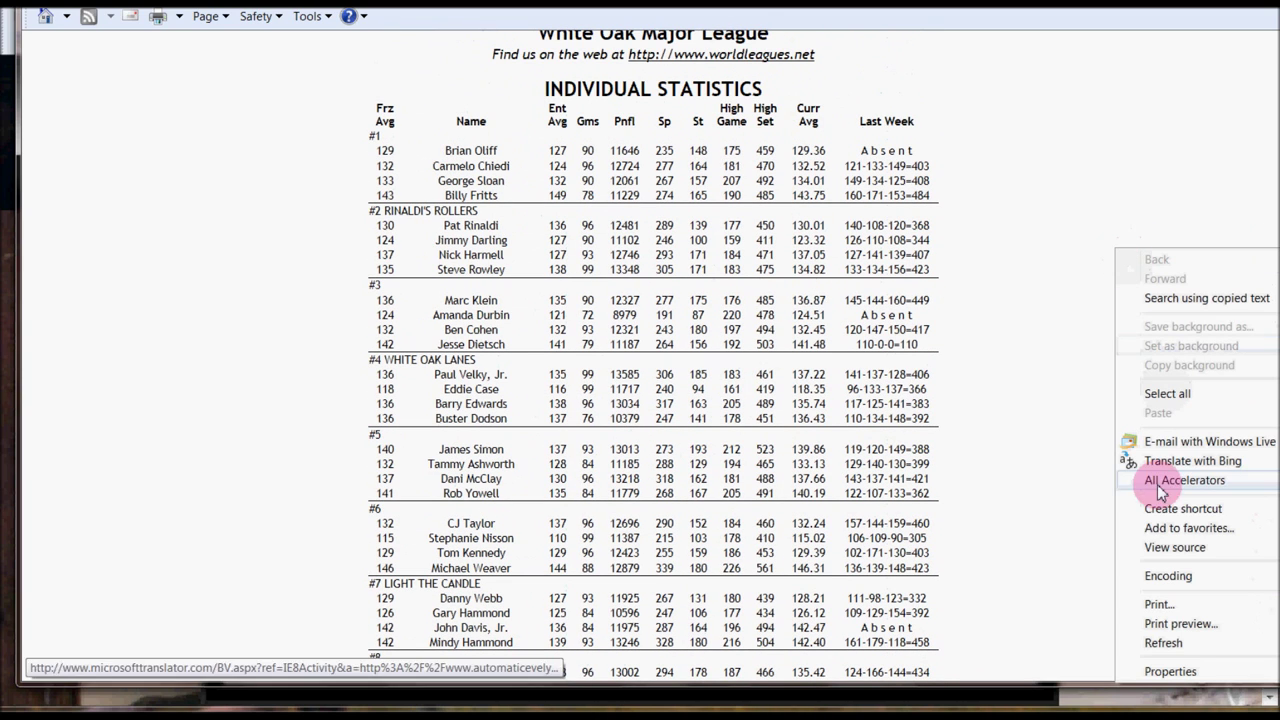
{"action": "left_click", "coordinate": [1163, 626]}
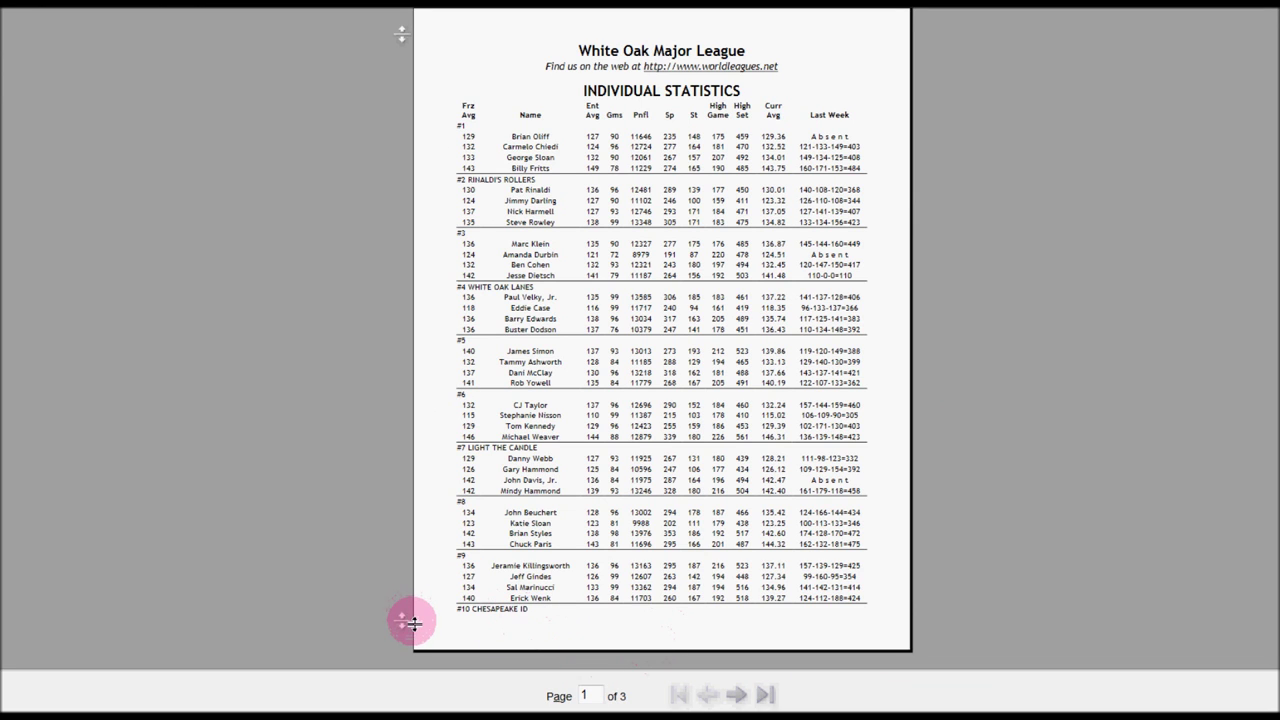
{"action": "left_click_drag", "start_coordinate": [414, 625], "coordinate": [414, 613]}
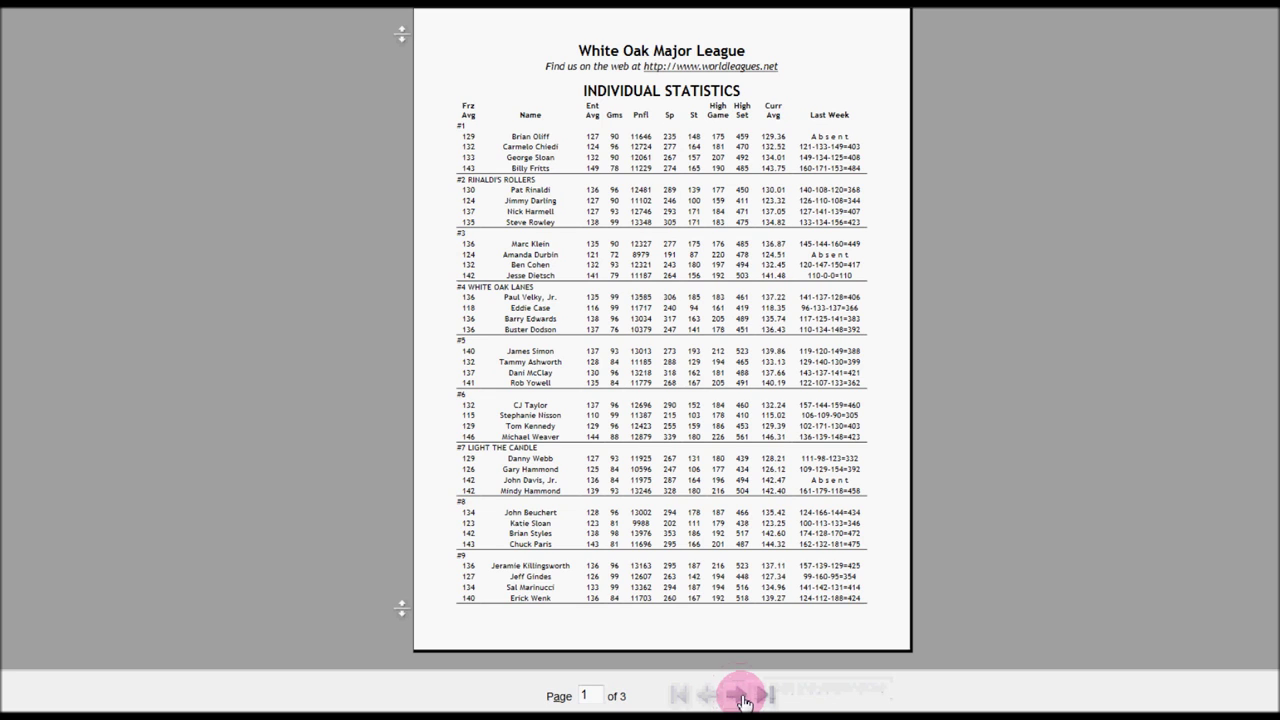
Step: Check pages 2 and 3 of the print preview, including the substitutes sheet, and return to page 1
{"action": "left_click", "coordinate": [737, 694]}
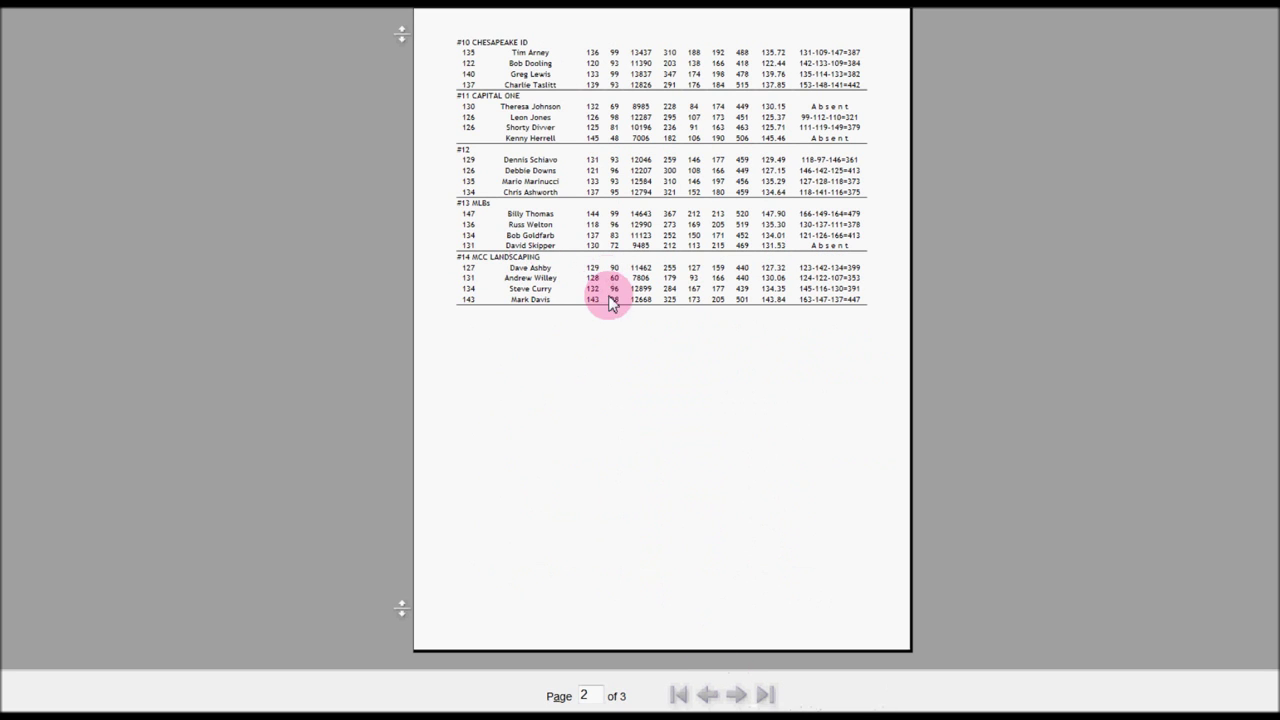
{"action": "left_click", "coordinate": [739, 695]}
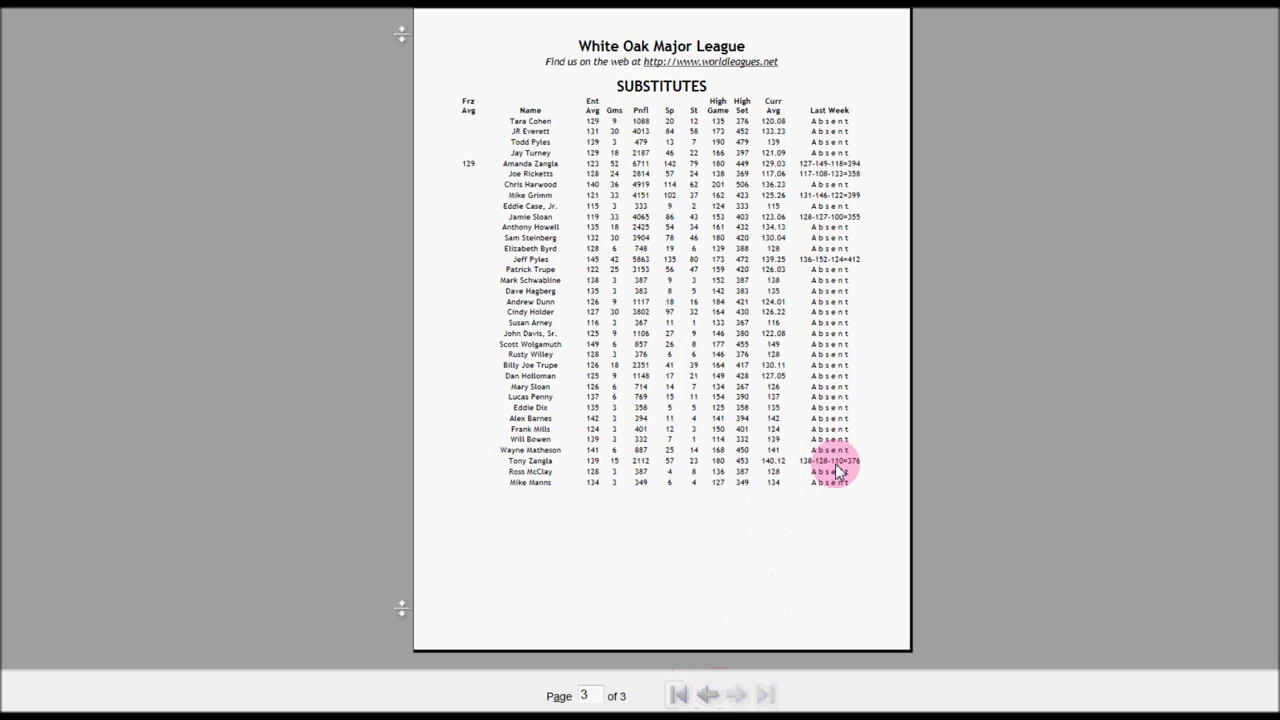
{"action": "left_click", "coordinate": [711, 697]}
{"action": "left_click", "coordinate": [709, 696]}
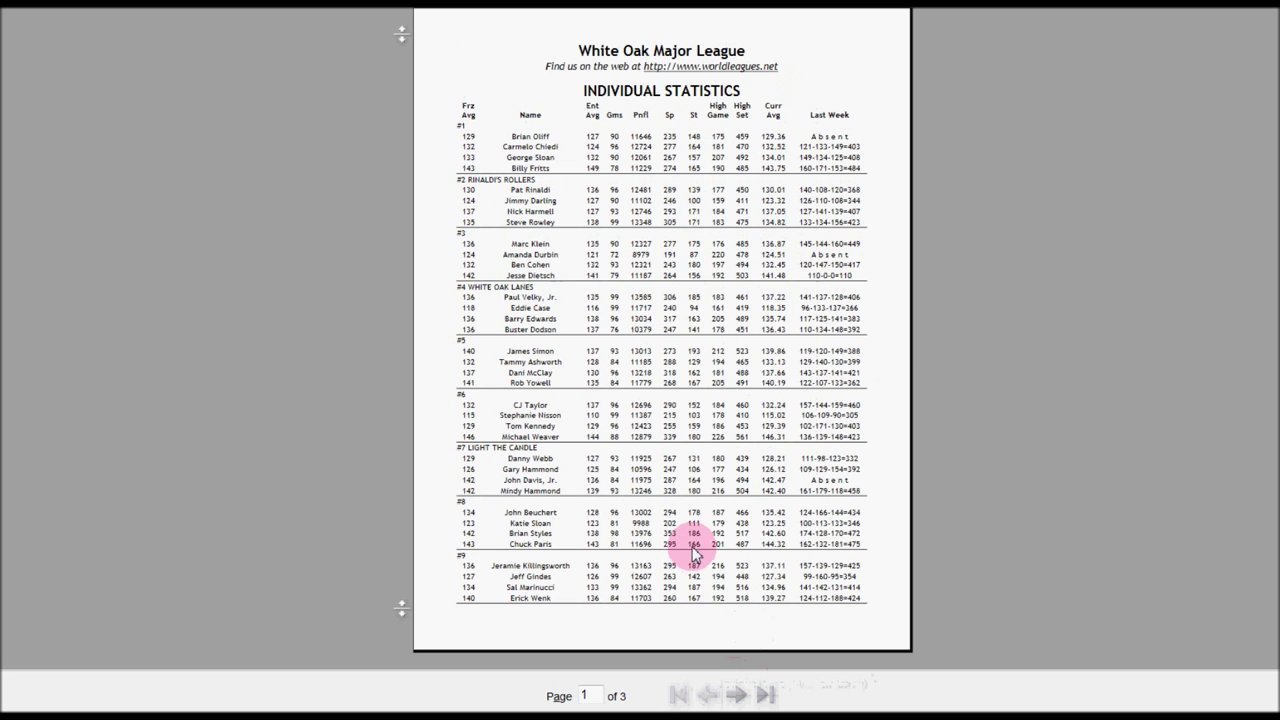